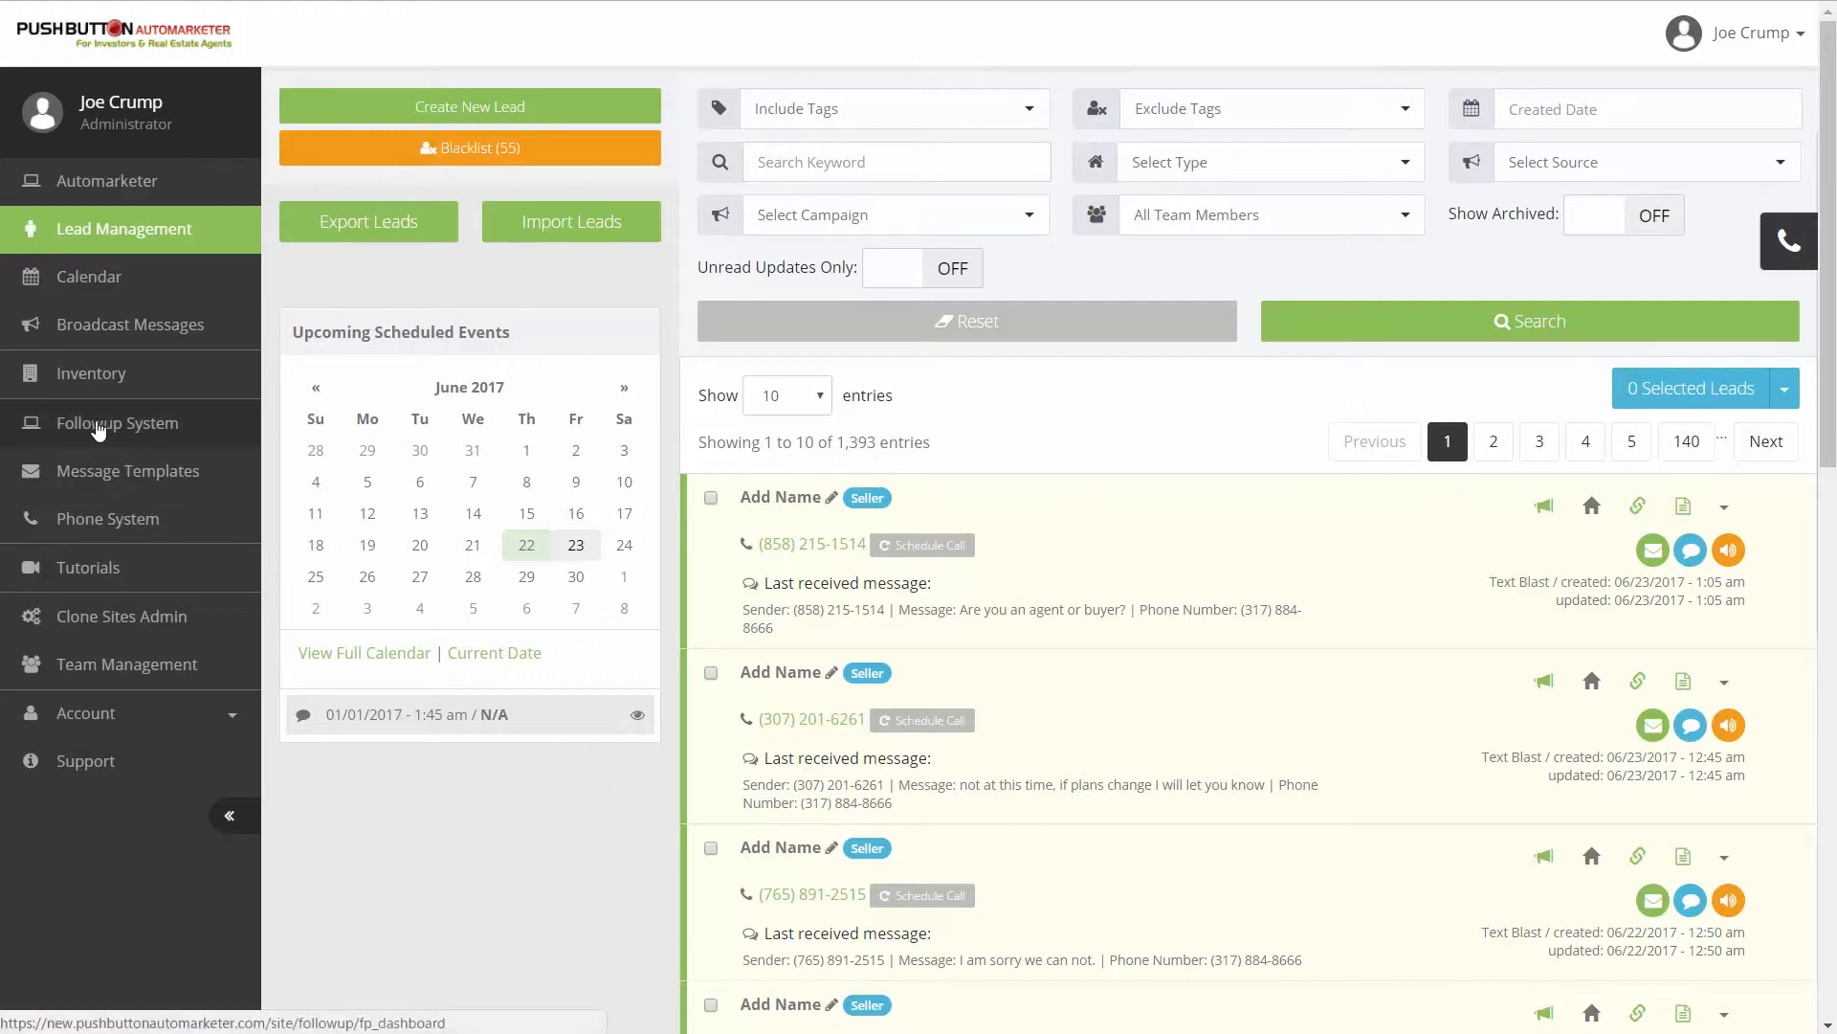
- Start a new follow-up campaign titled "New LO Memo - TASKS"
left_click(96, 421)
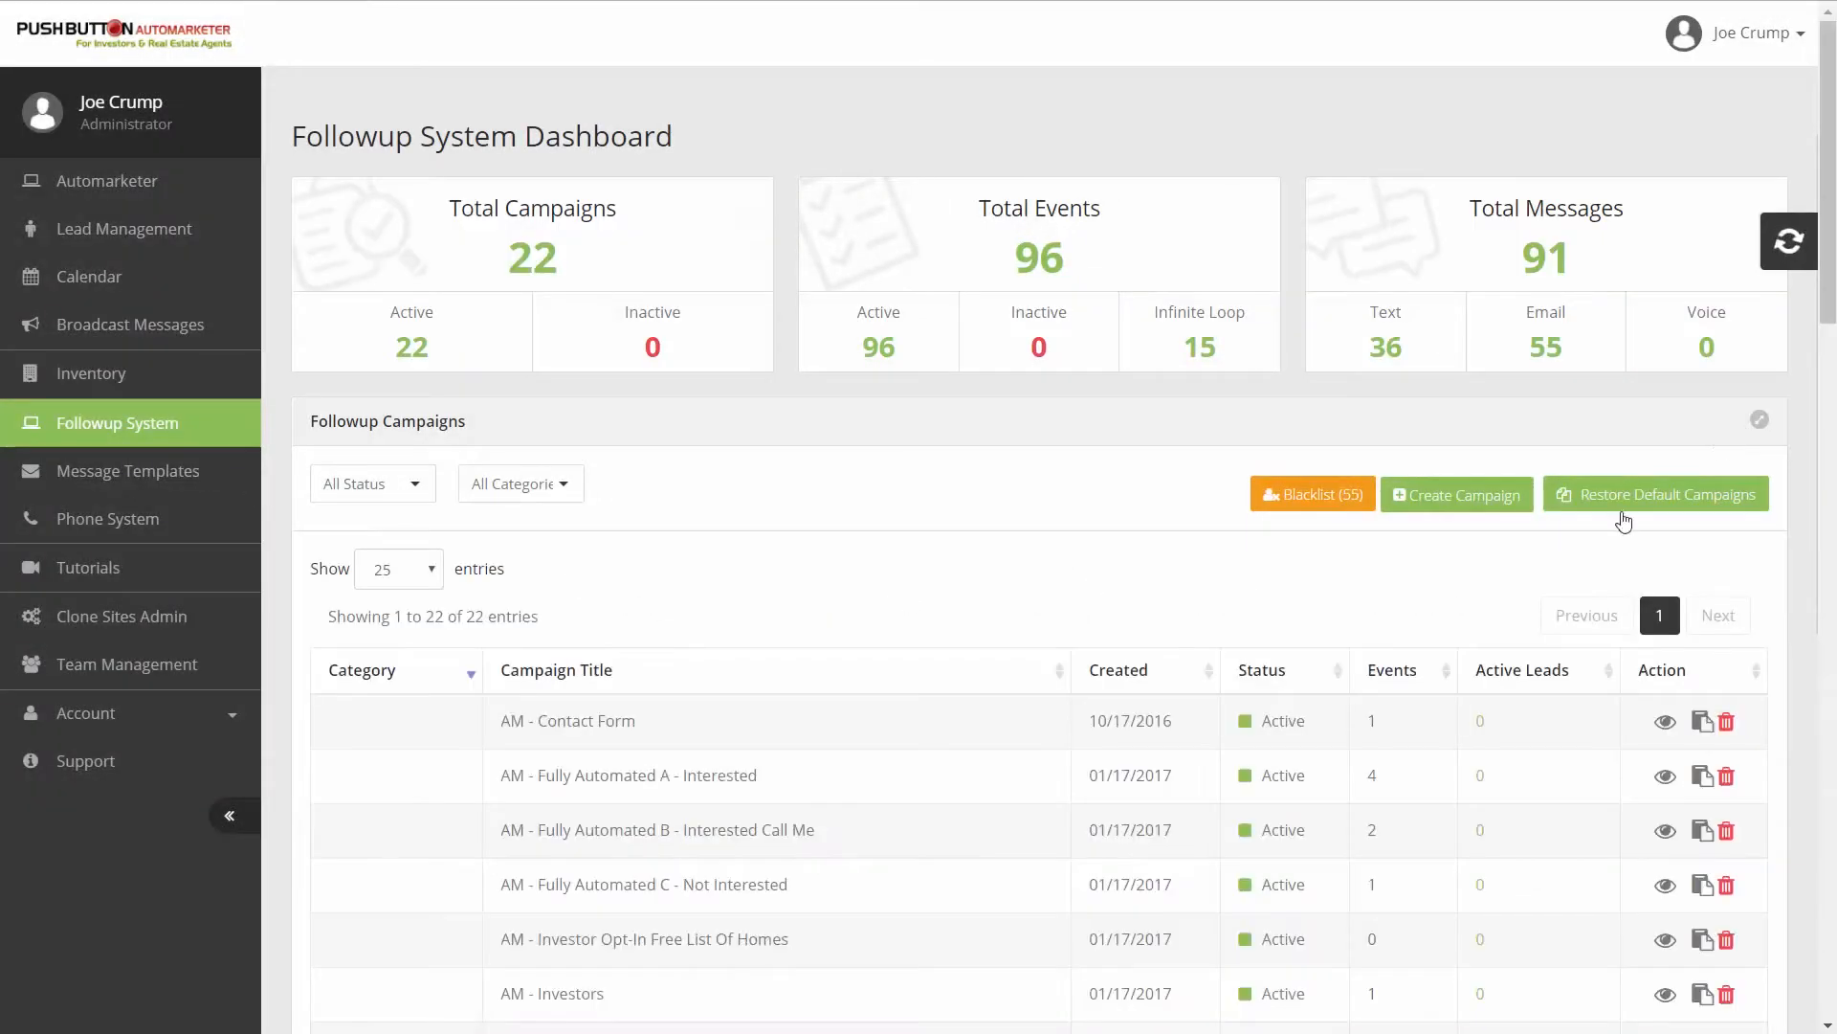
left_click(1467, 504)
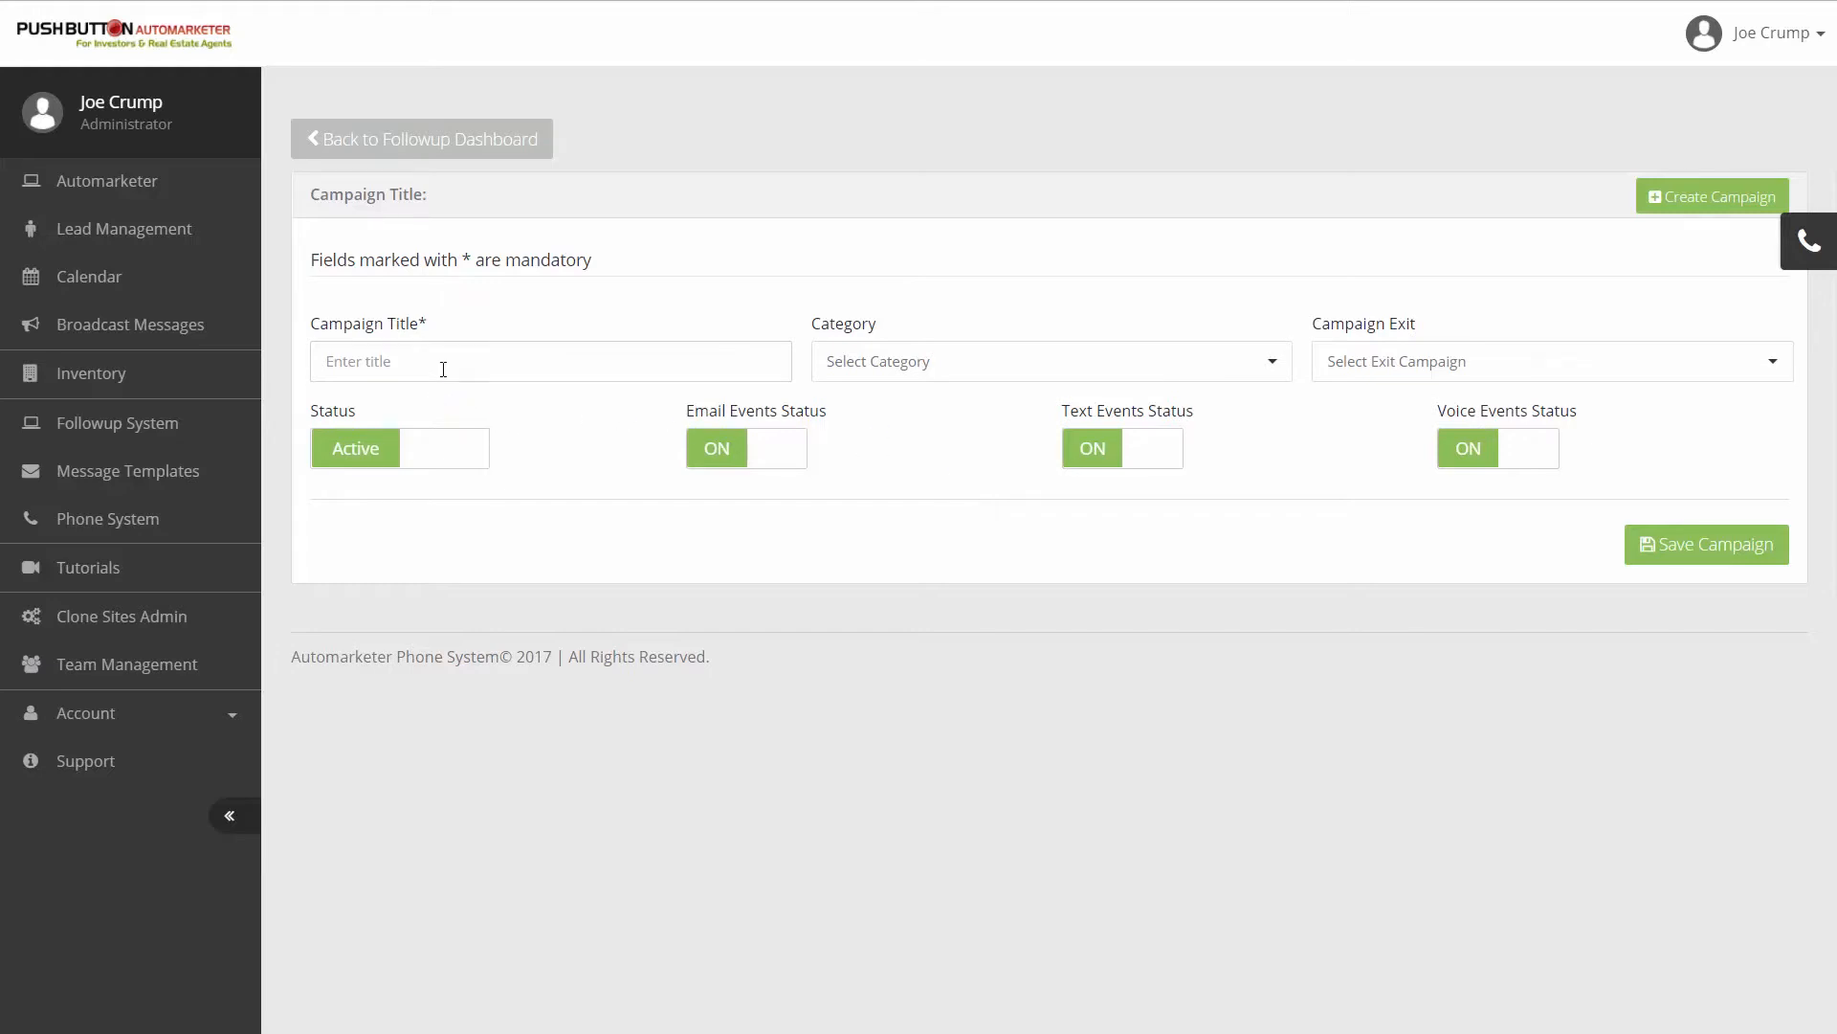
left_click(443, 369)
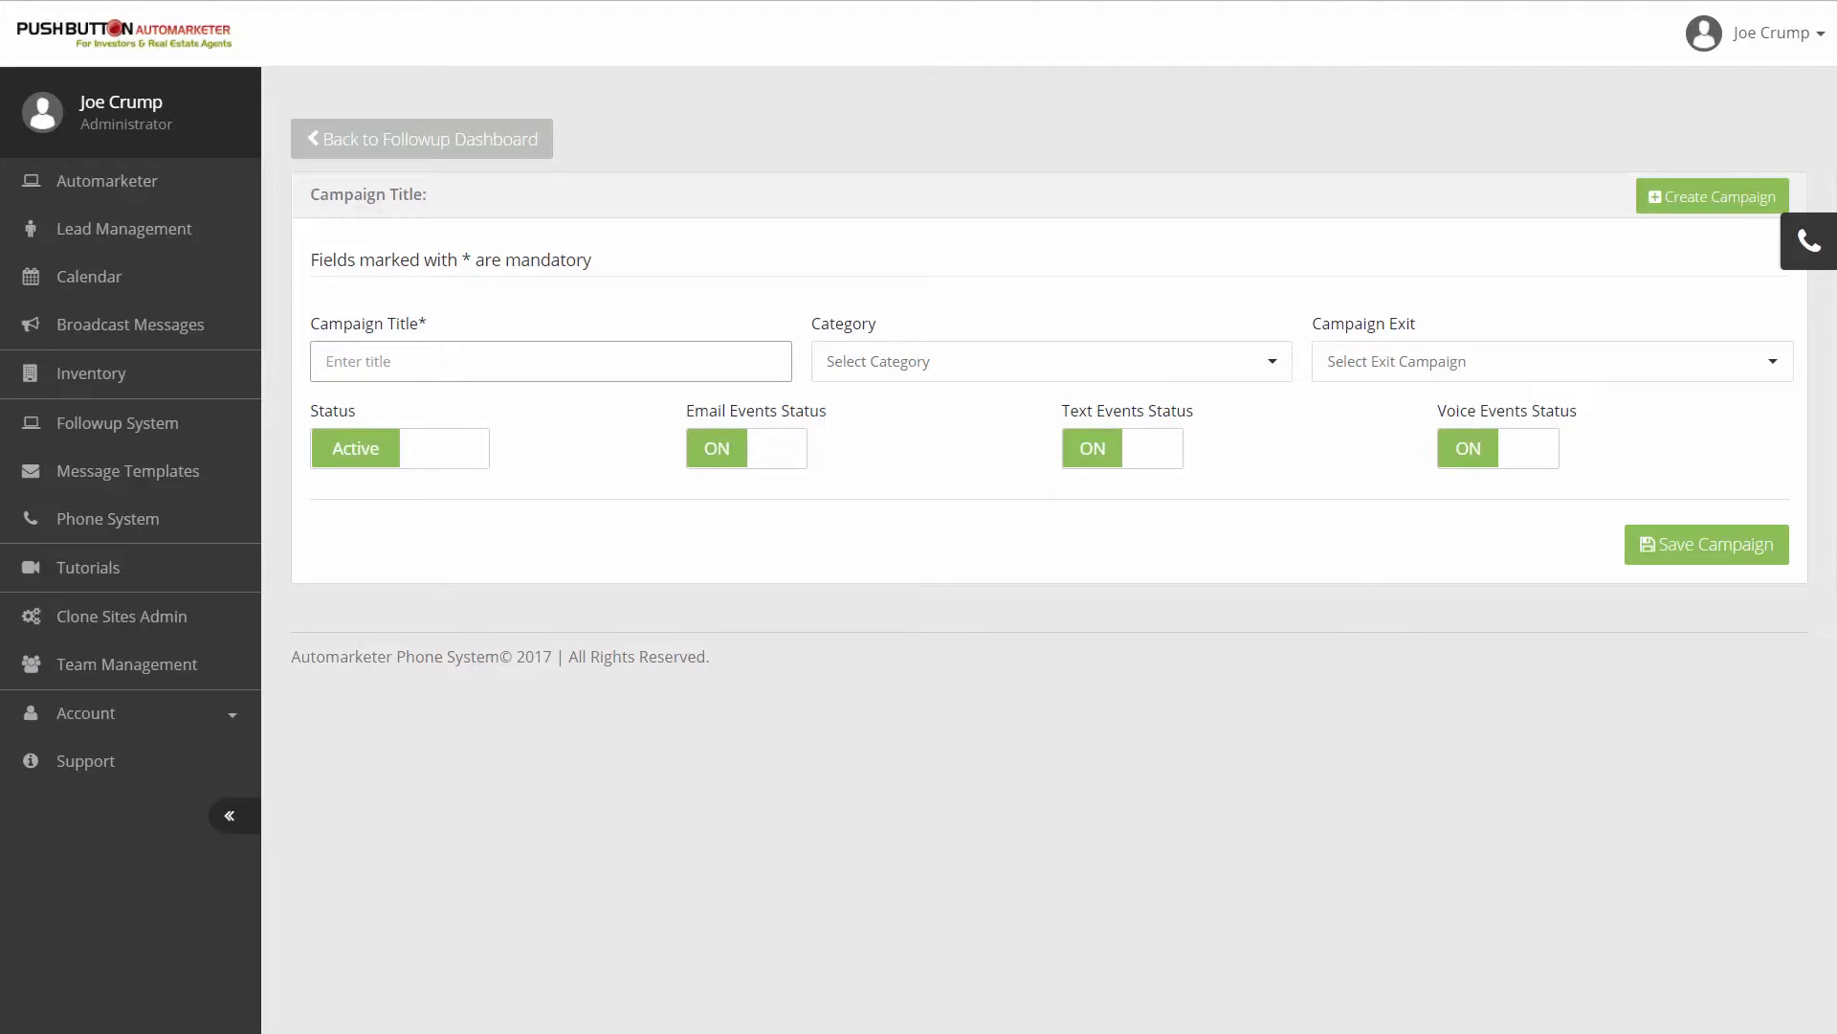
type("New LO Memo - TASKS")
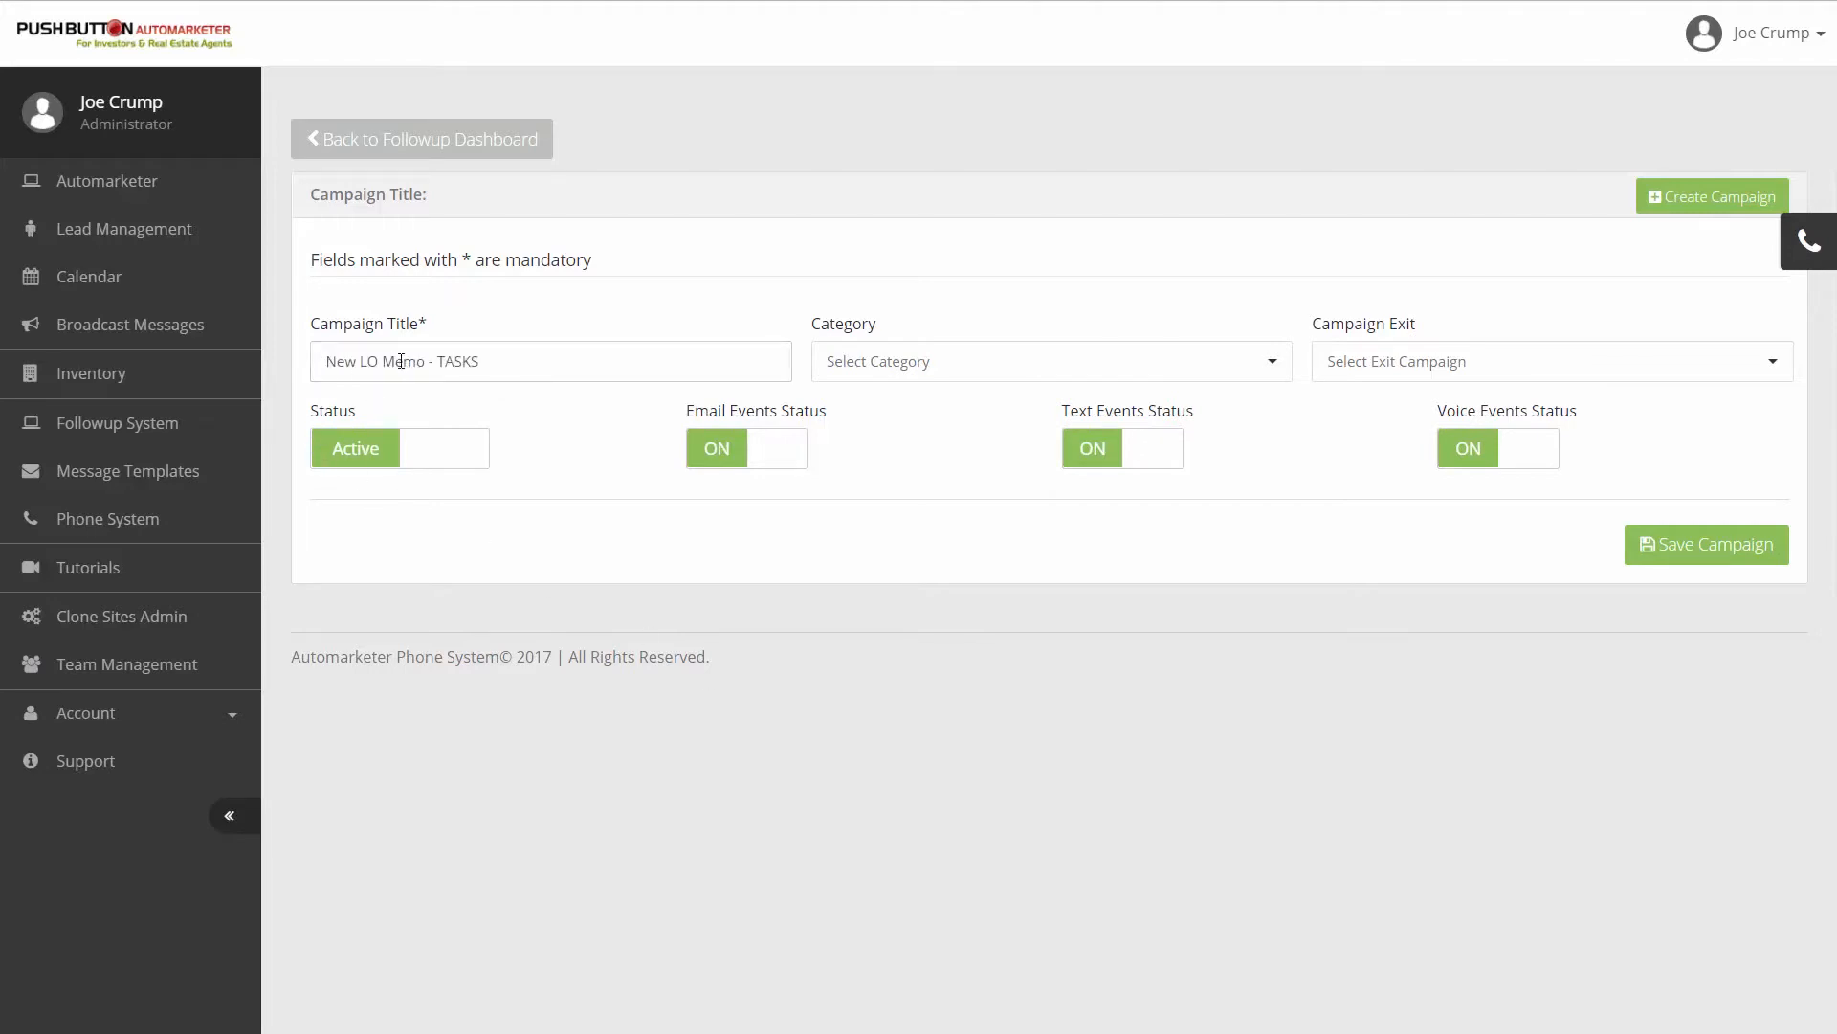
left_click(503, 371)
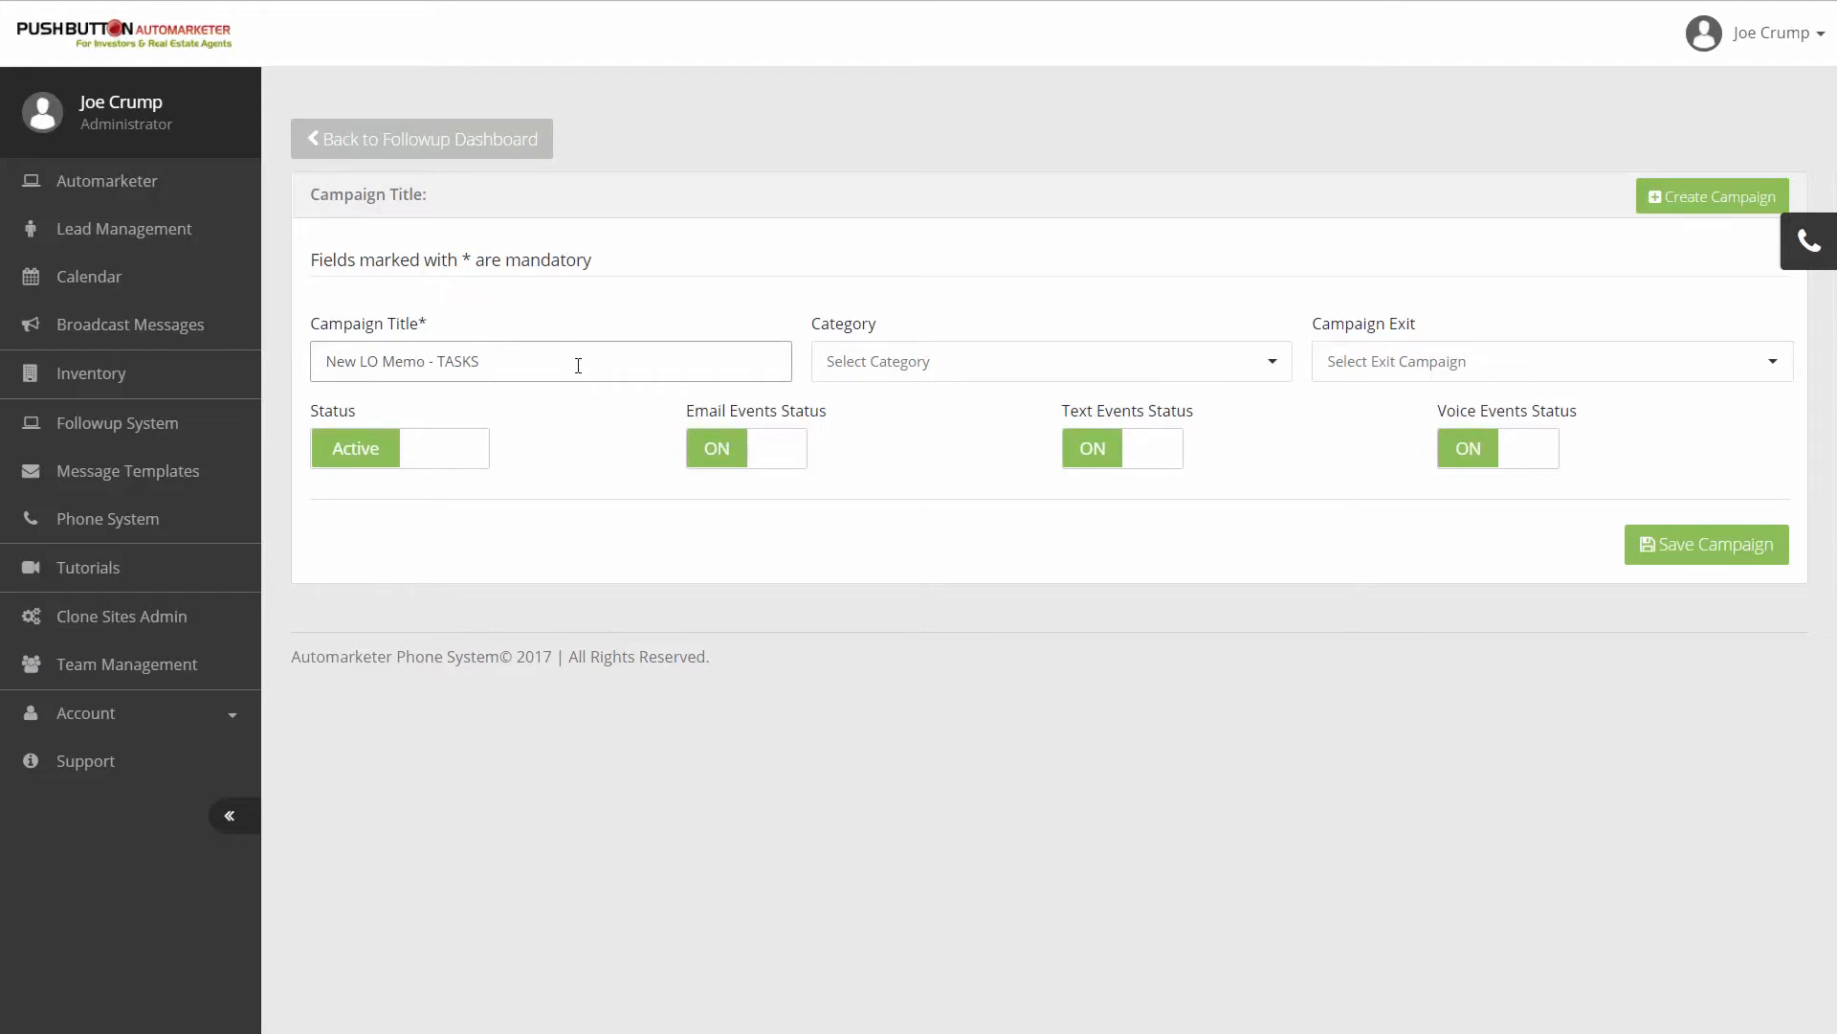
- Assign the campaign to a new category named "TASKS" and save the campaign
left_click(1005, 381)
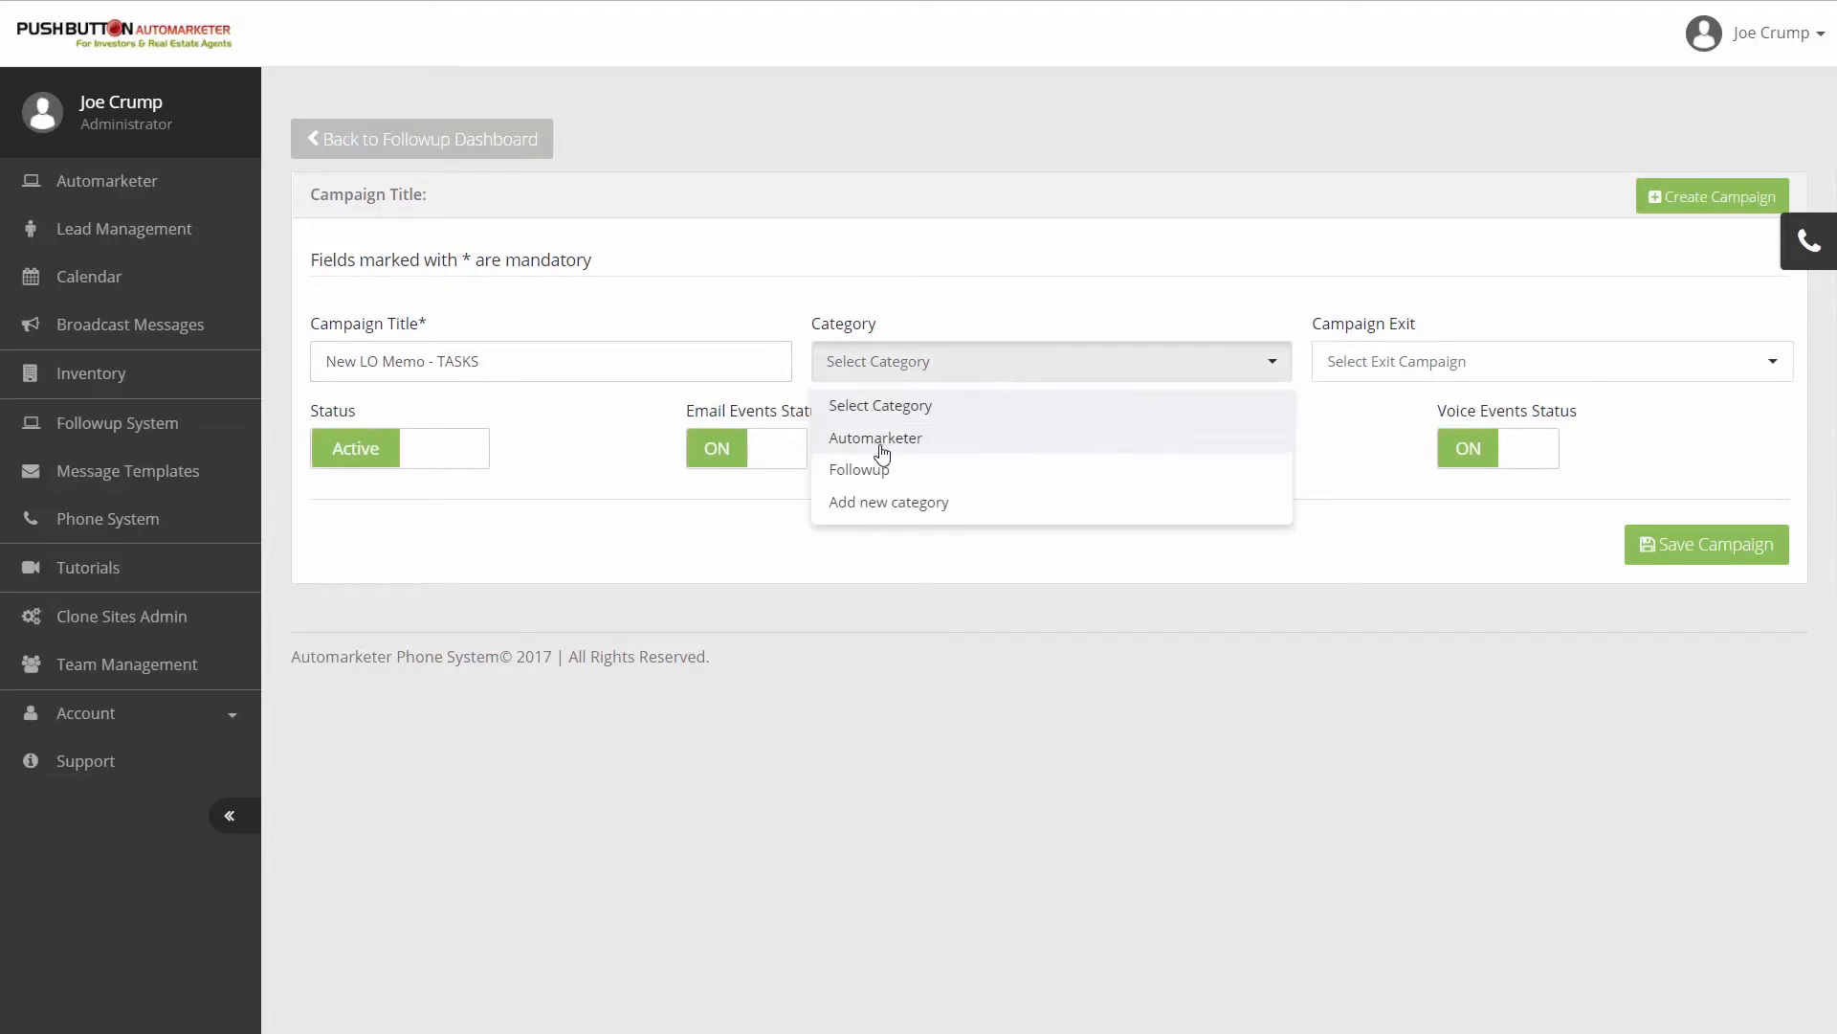
left_click(878, 509)
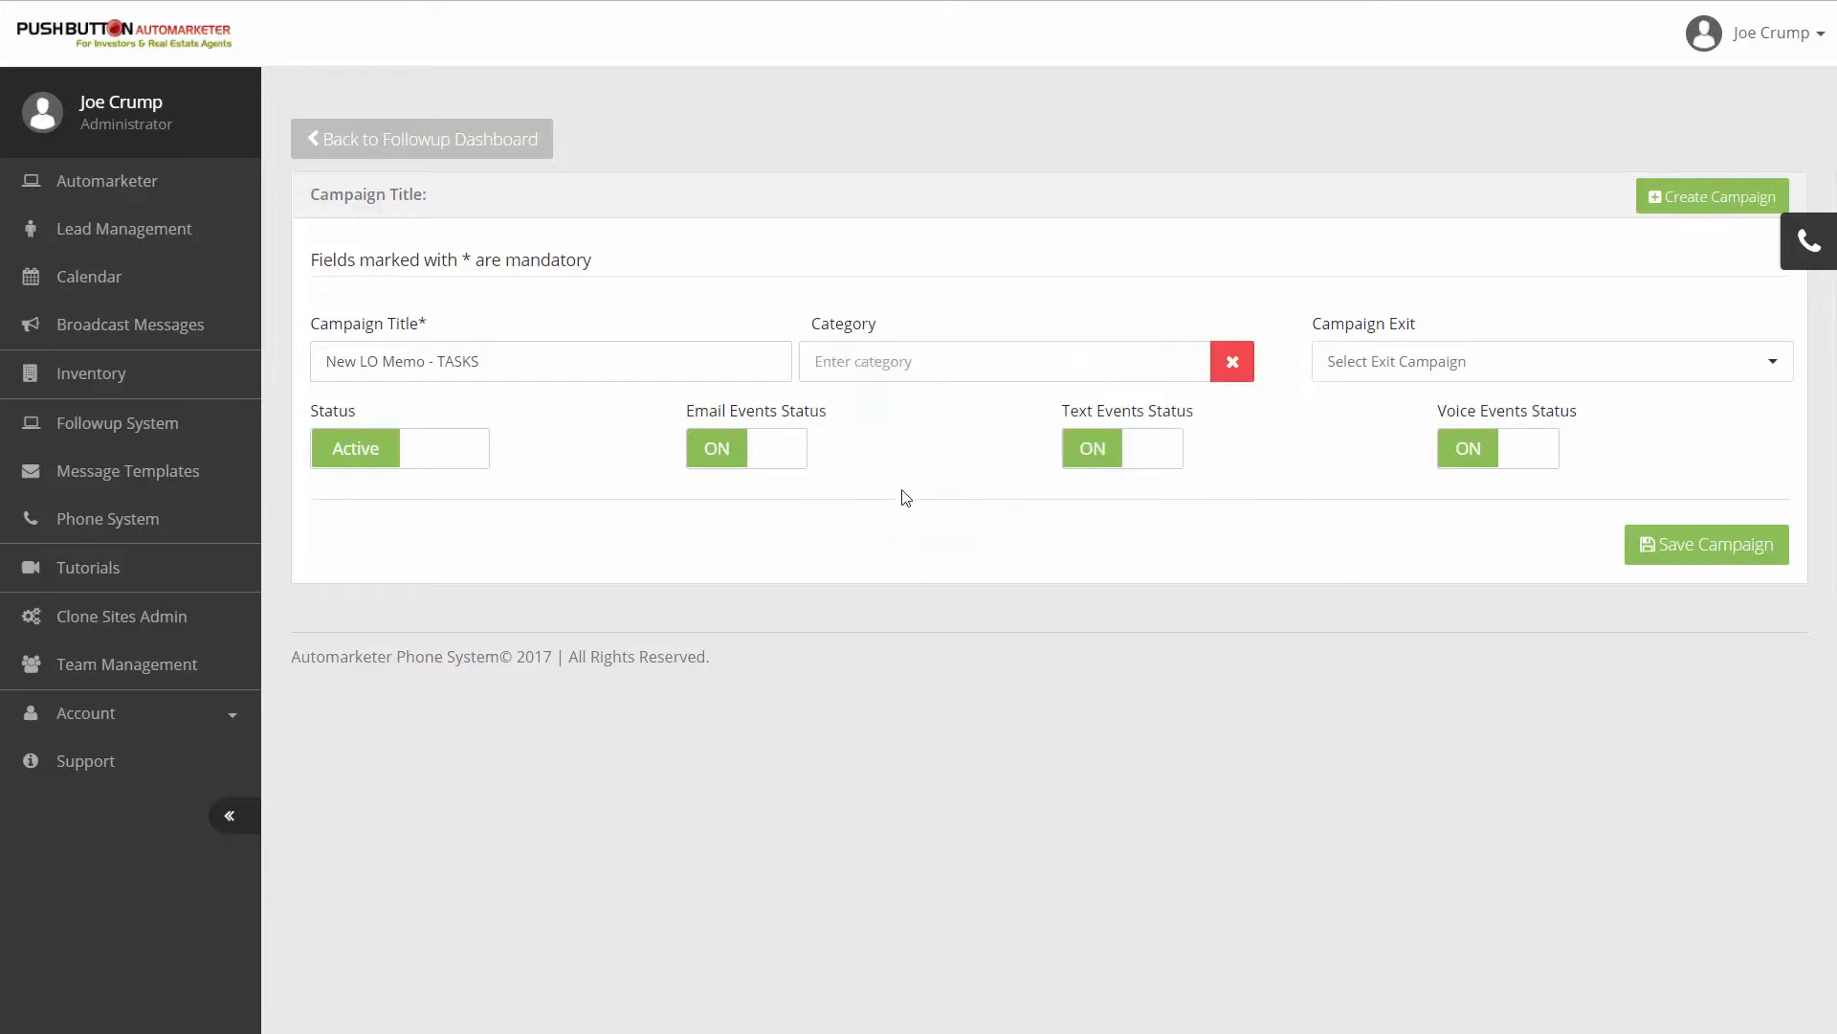
left_click(873, 361)
type("TASKS")
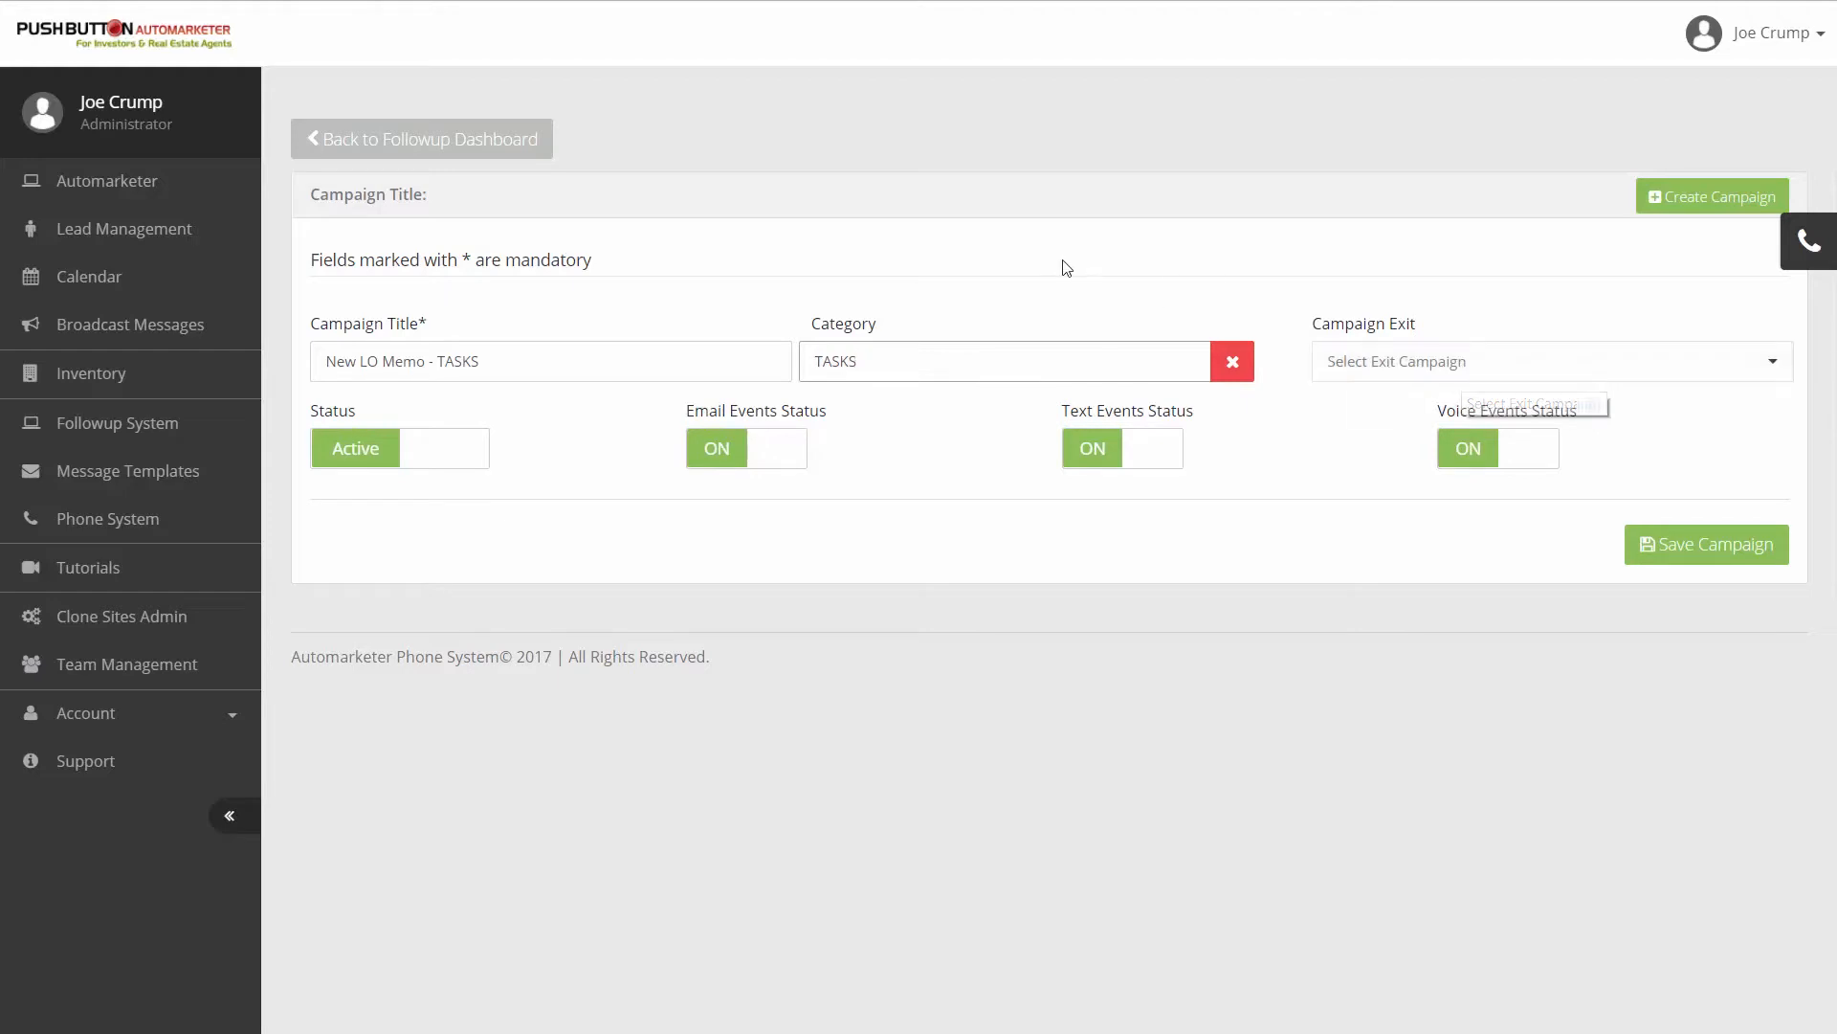
left_click(506, 355)
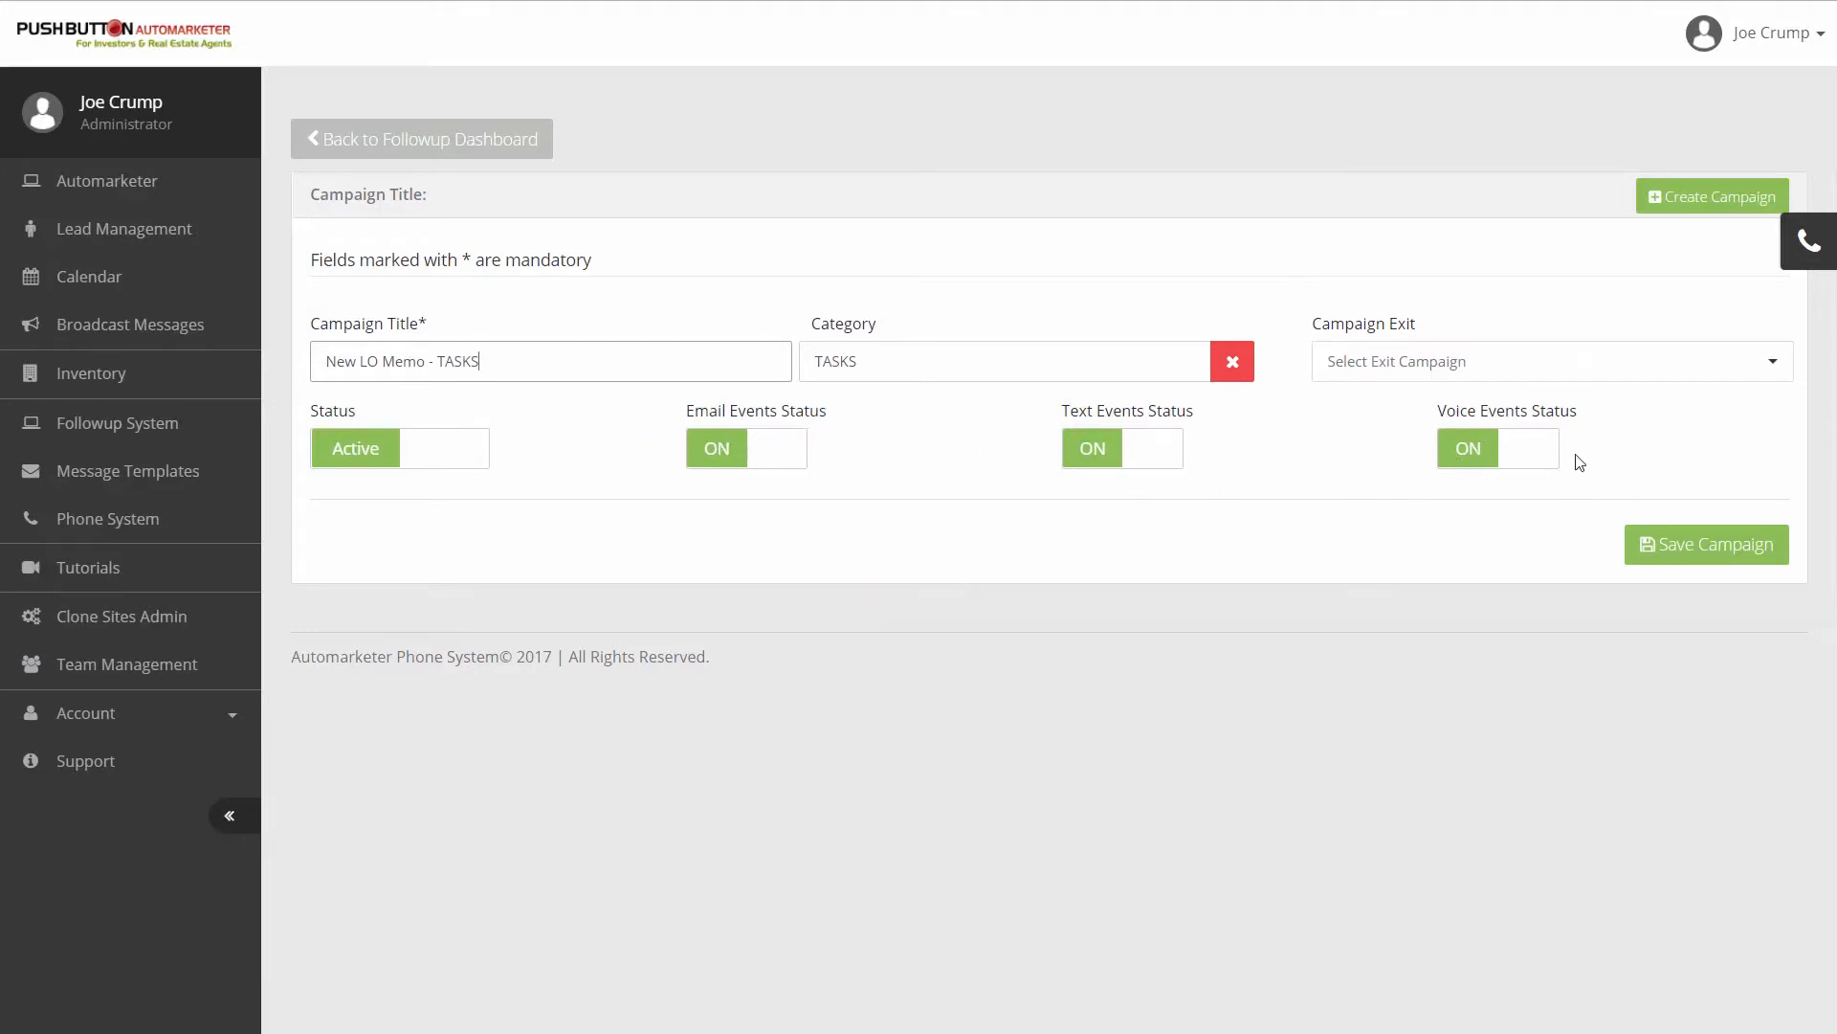
left_click(1688, 547)
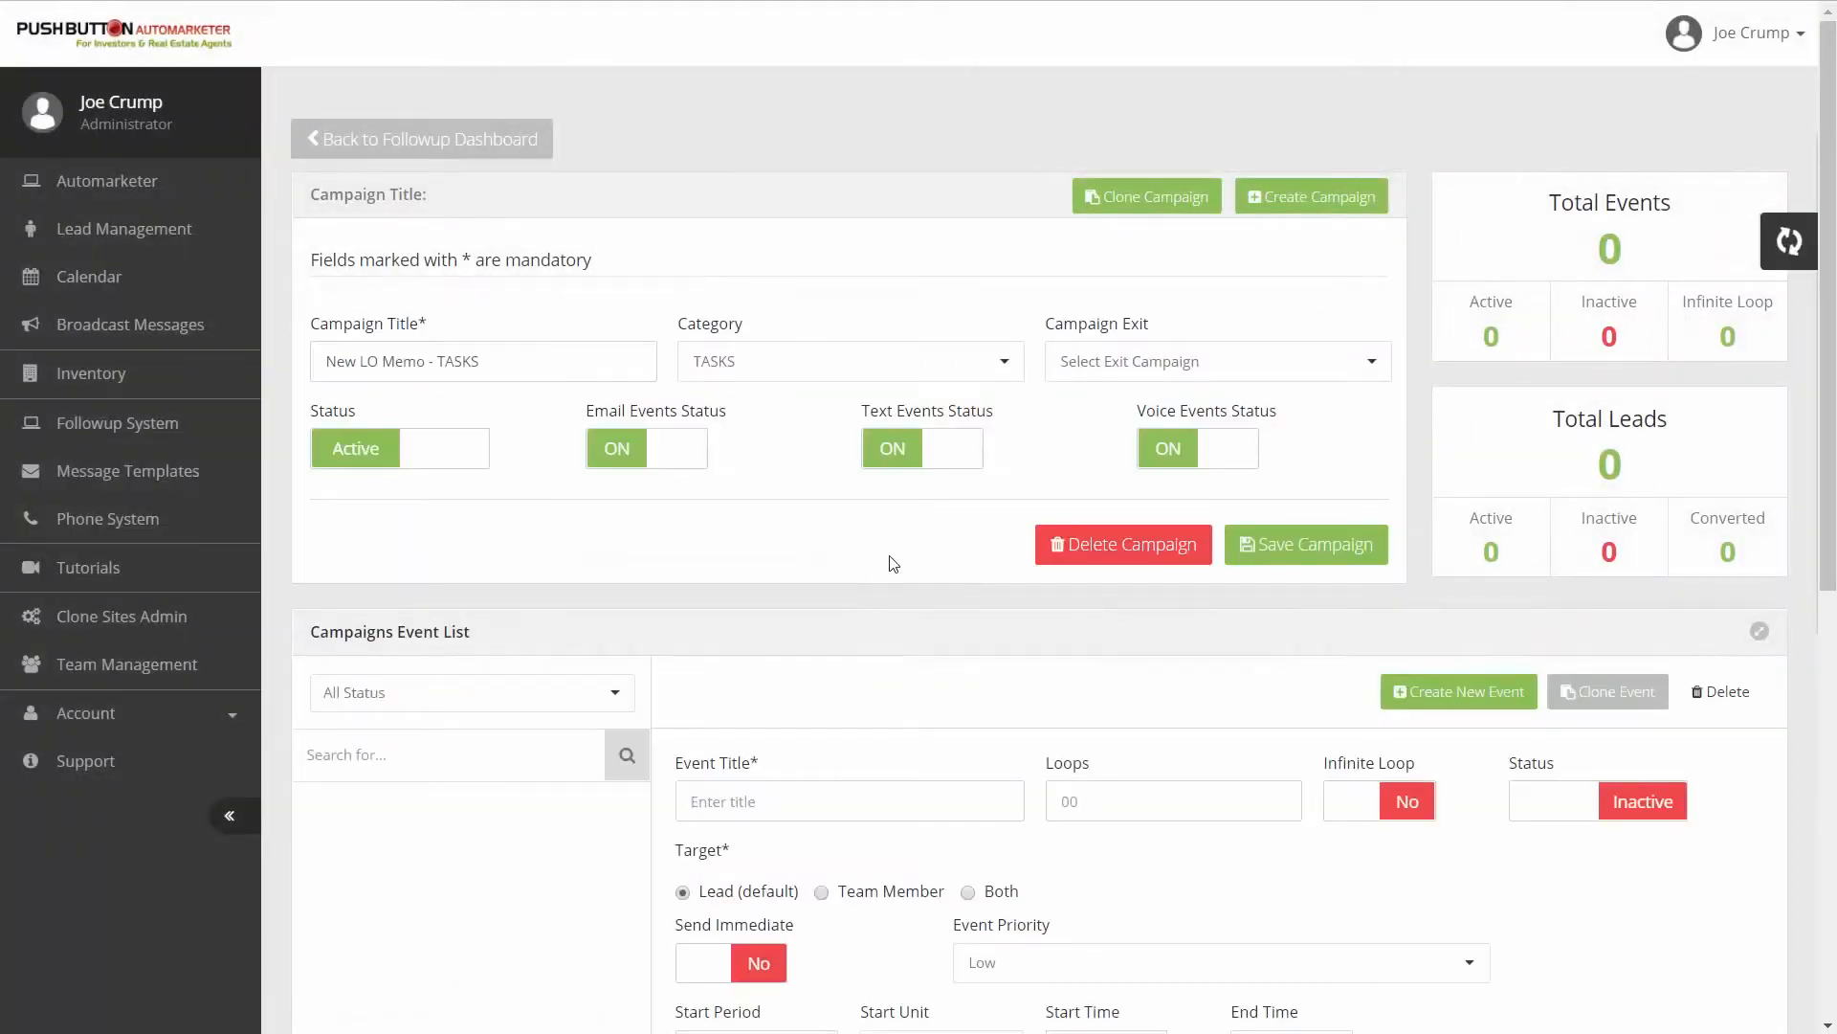
- Title the campaign's first event "Task 1" and set its status to Active
scroll(893, 562, "down", 4)
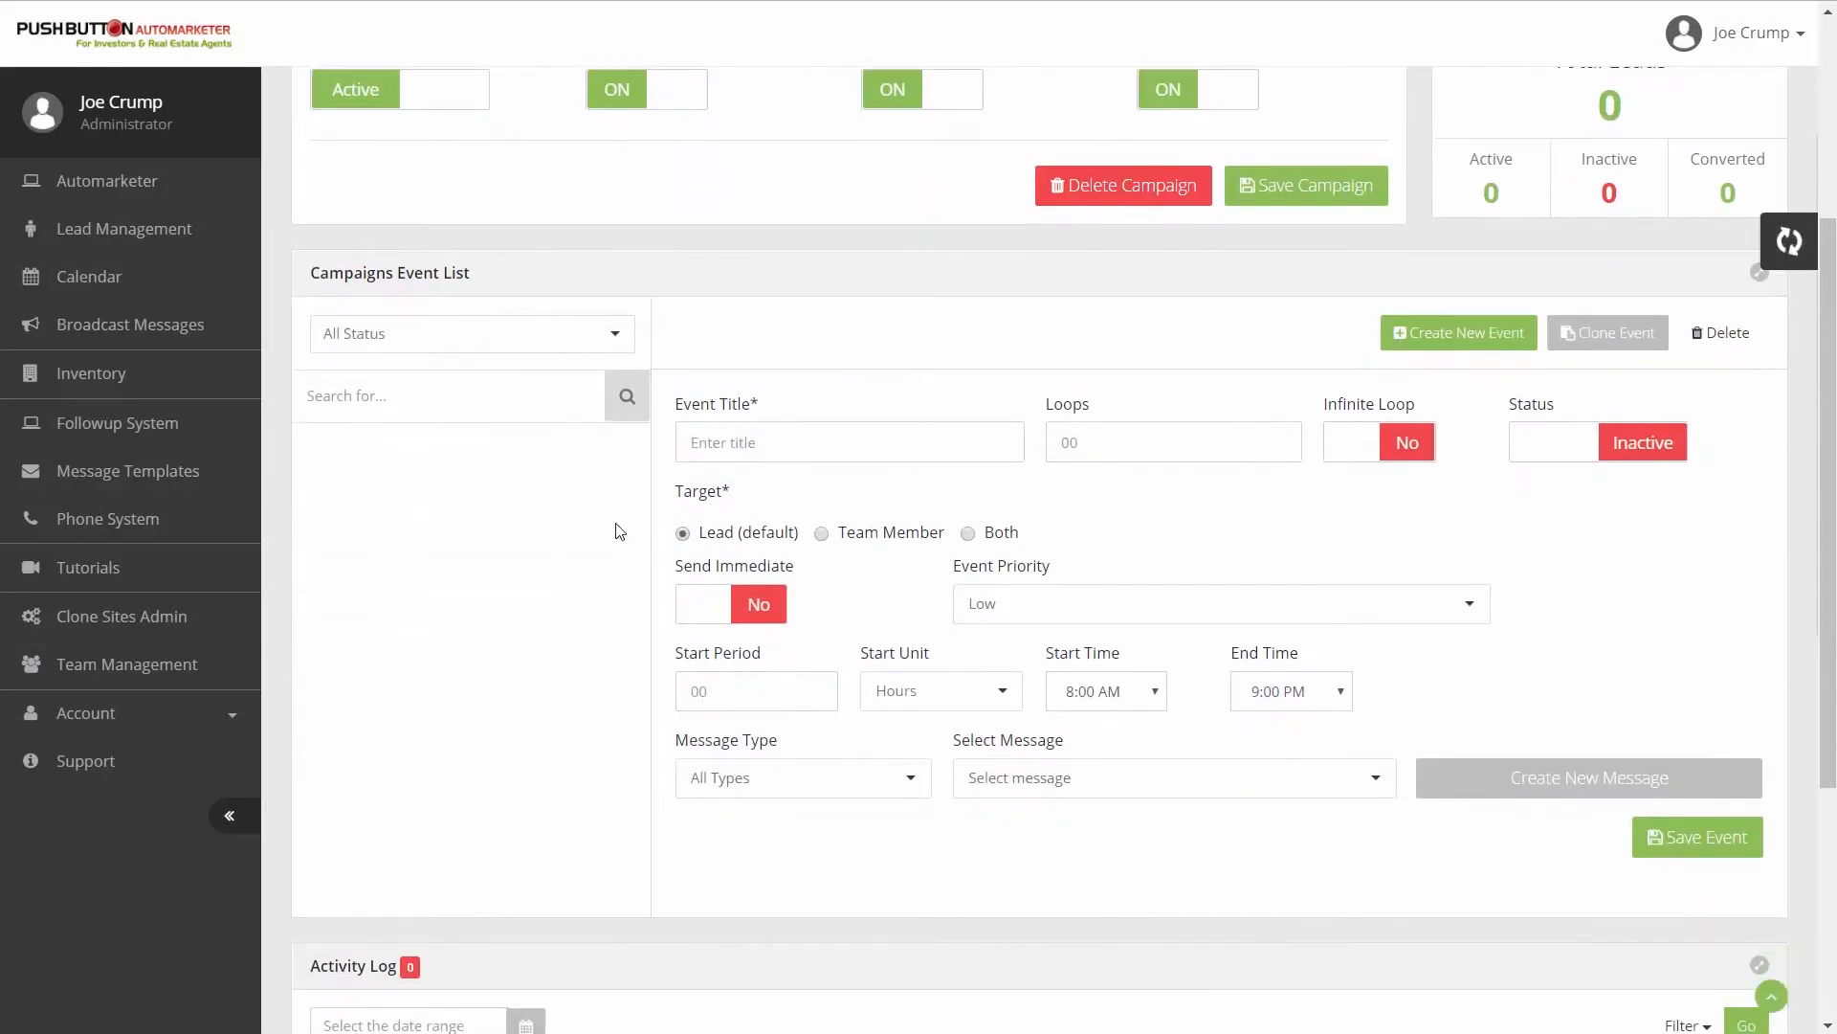
left_click(752, 449)
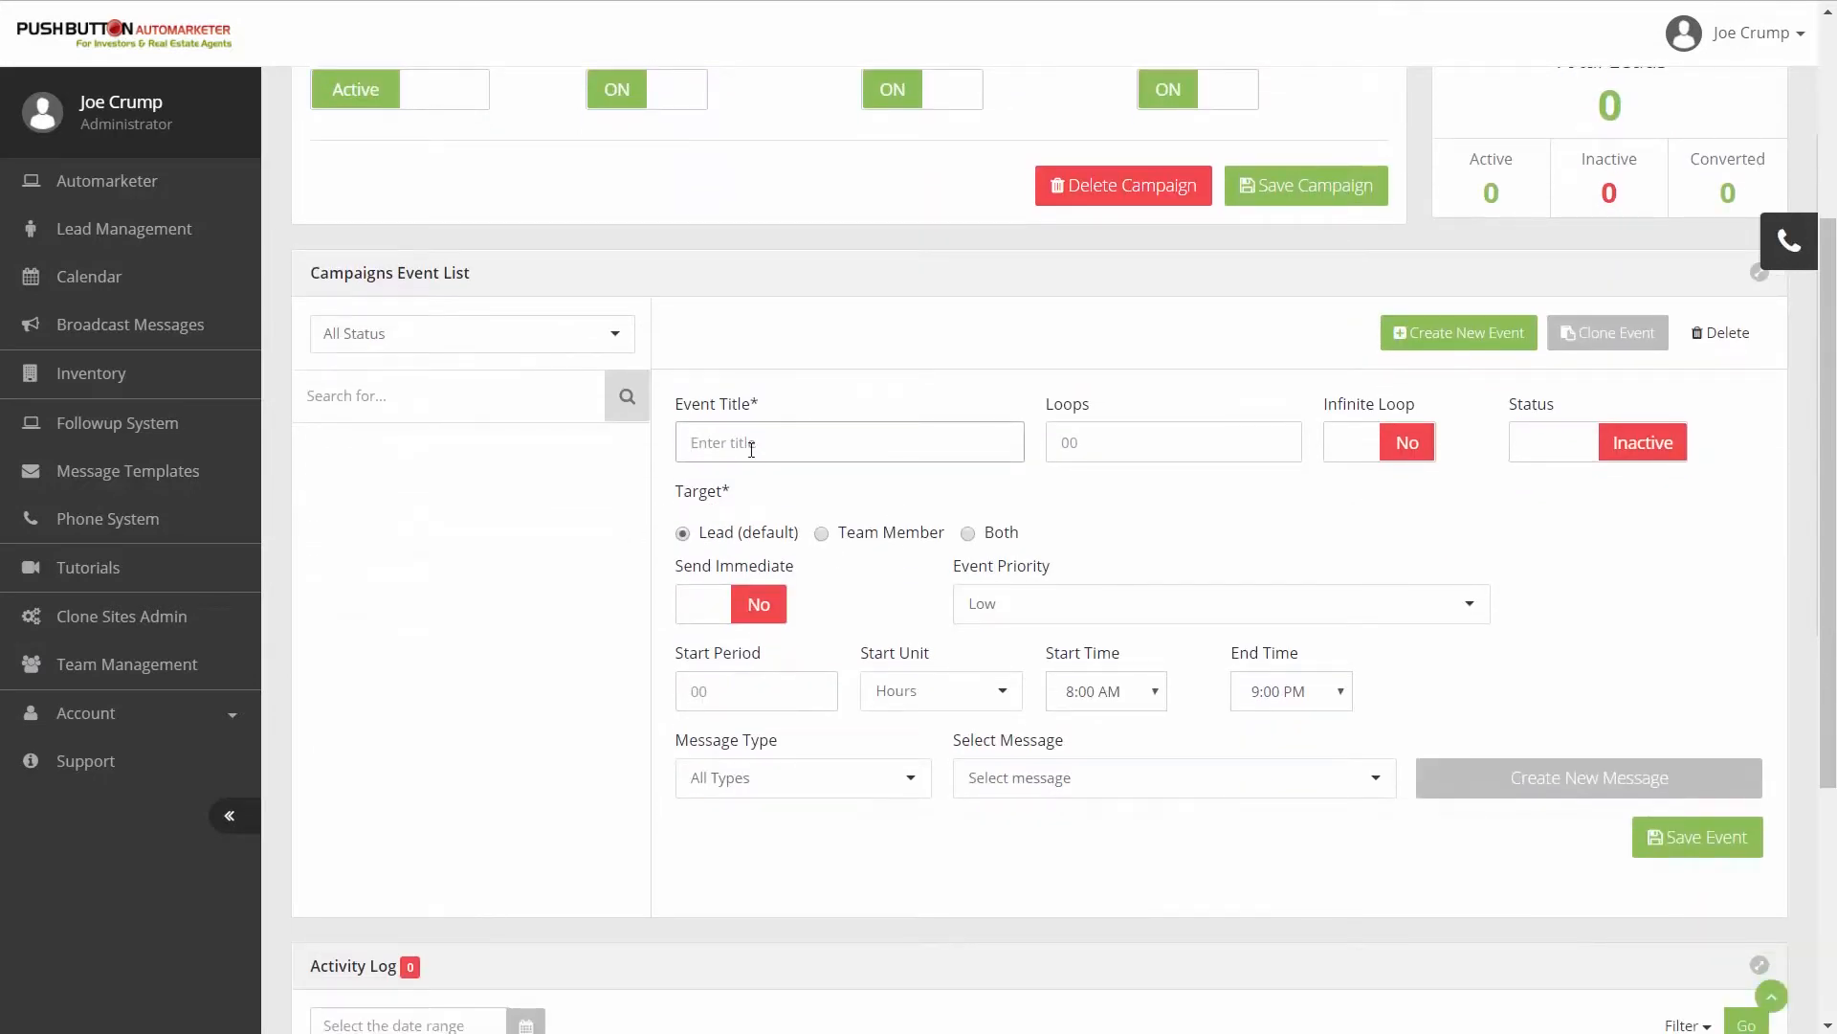
type("Task 1")
left_click(1696, 631)
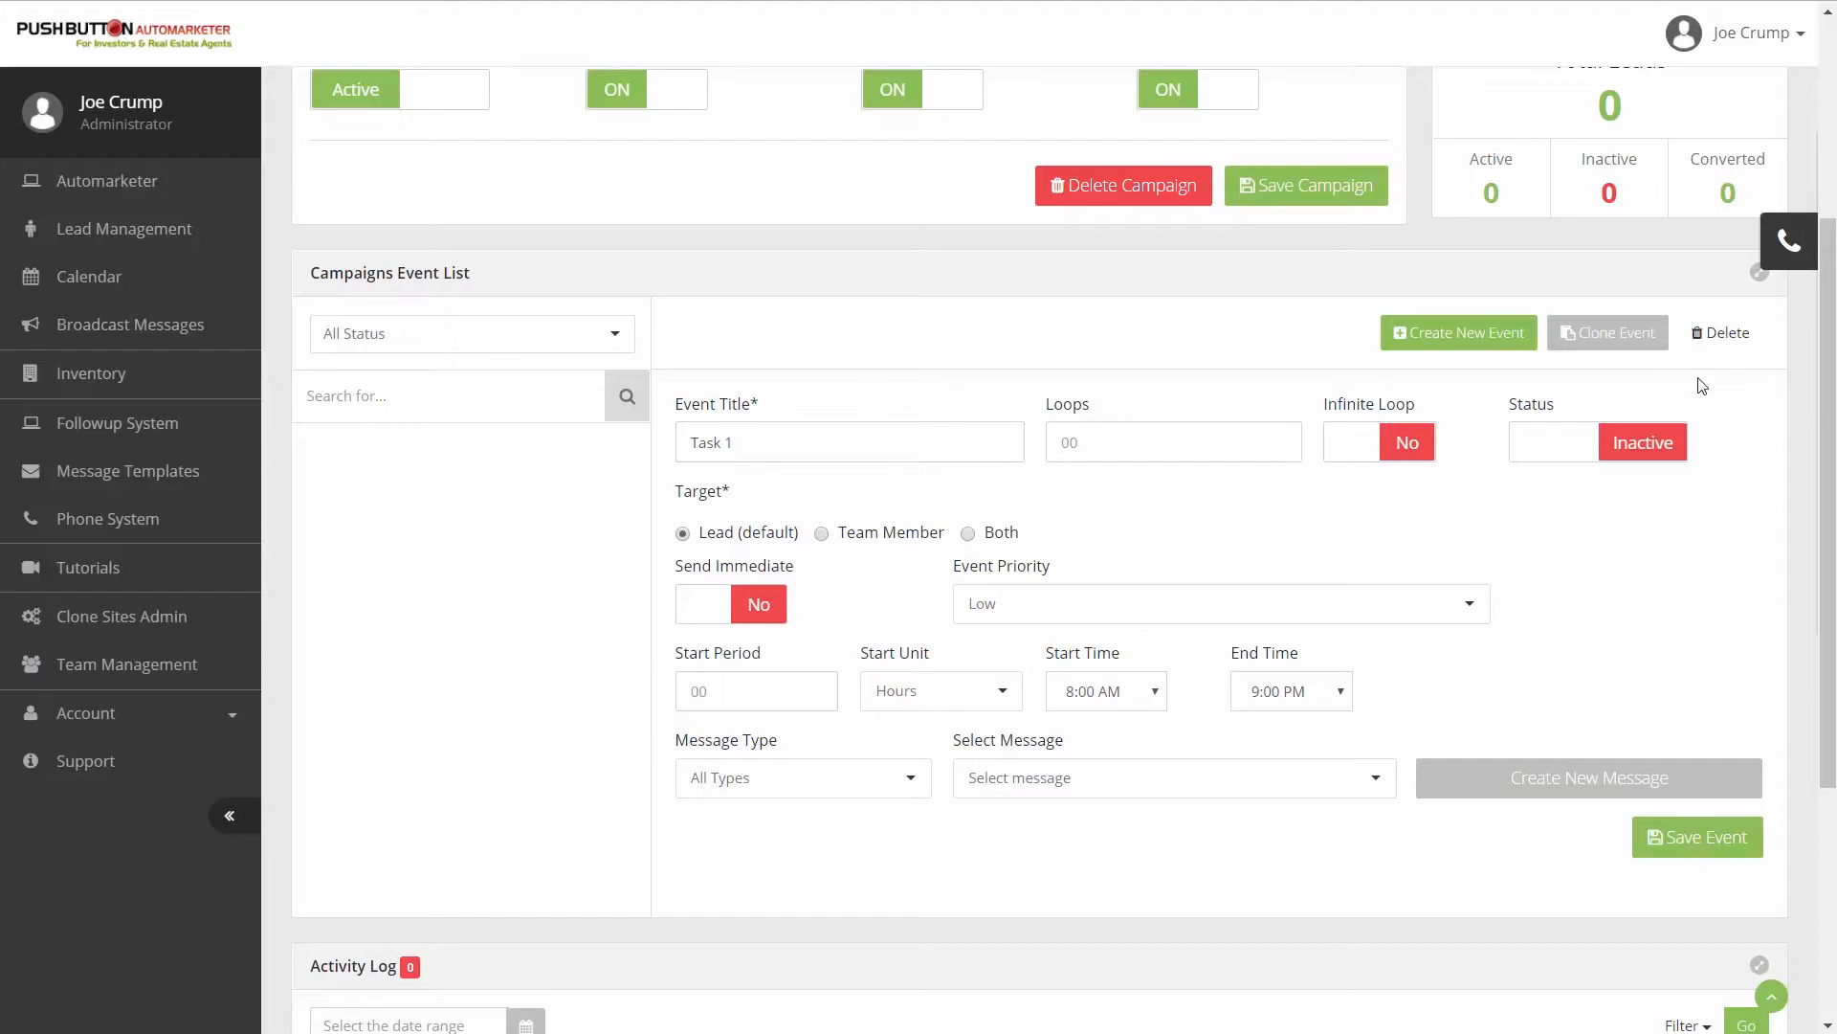
left_click(1642, 446)
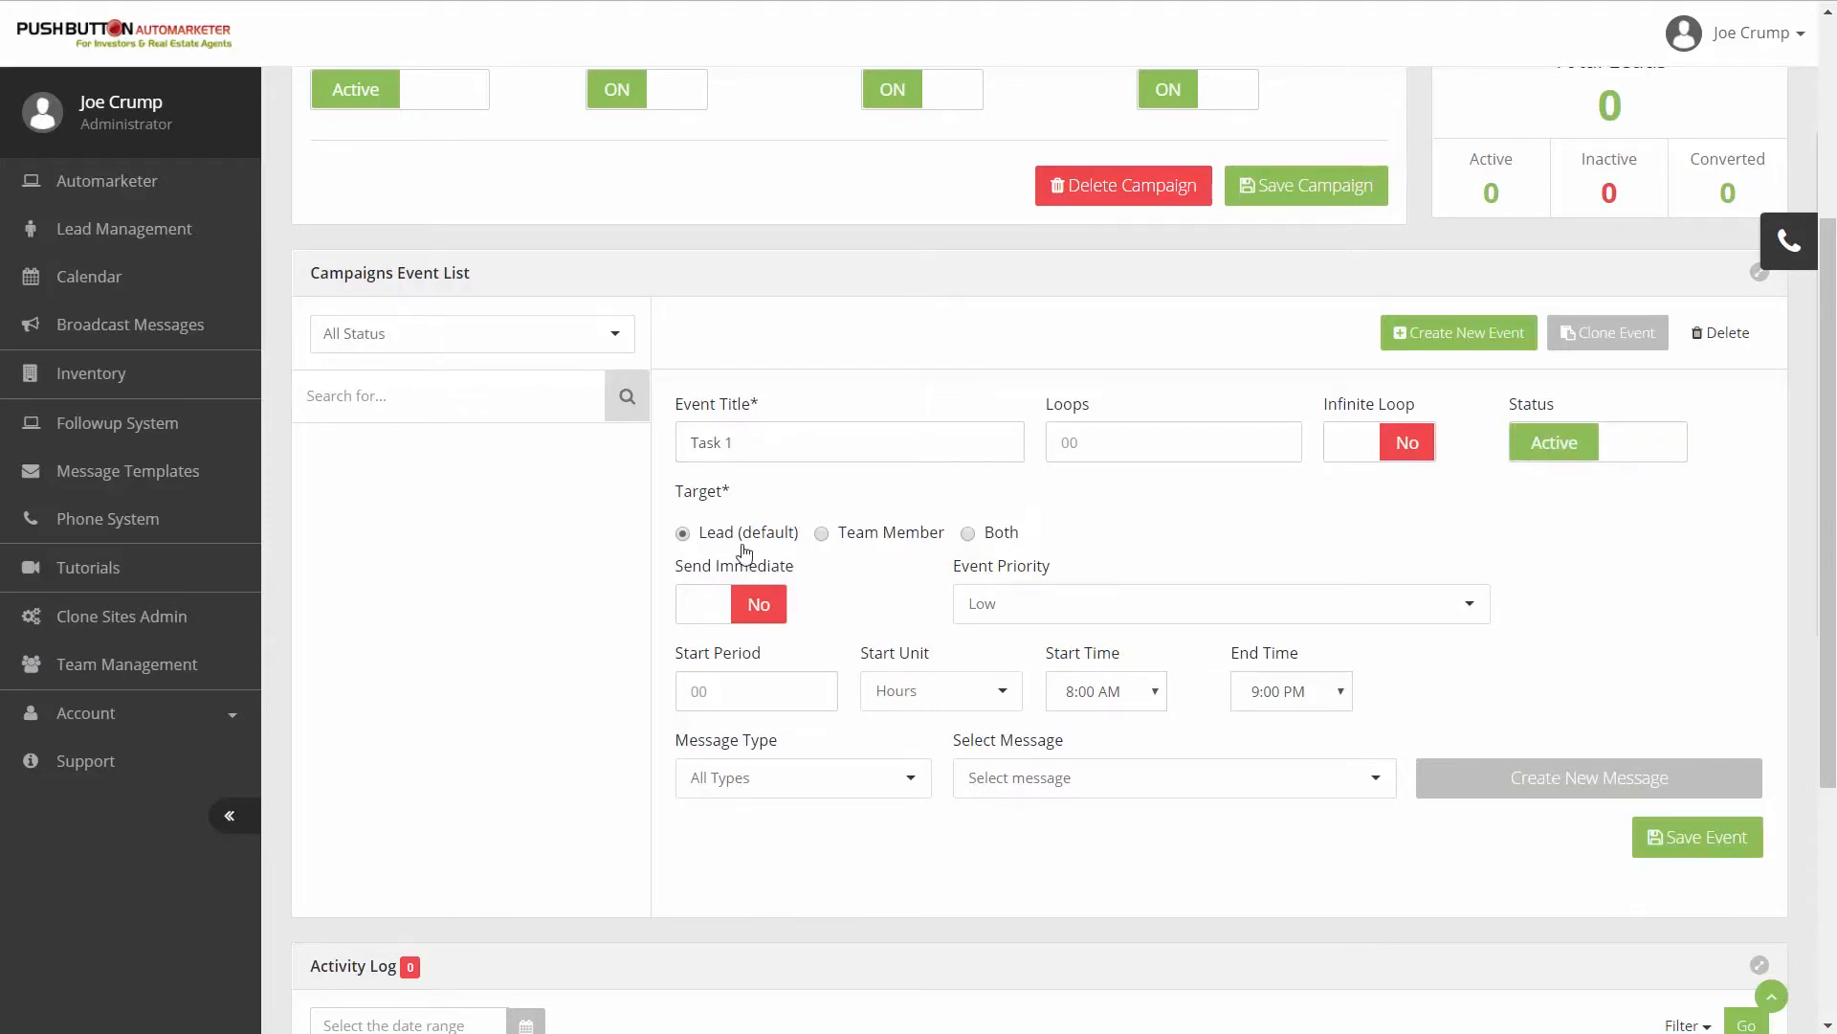
- Target the event at a team member and choose the first named member instead of Assigned Team Member
left_click(823, 534)
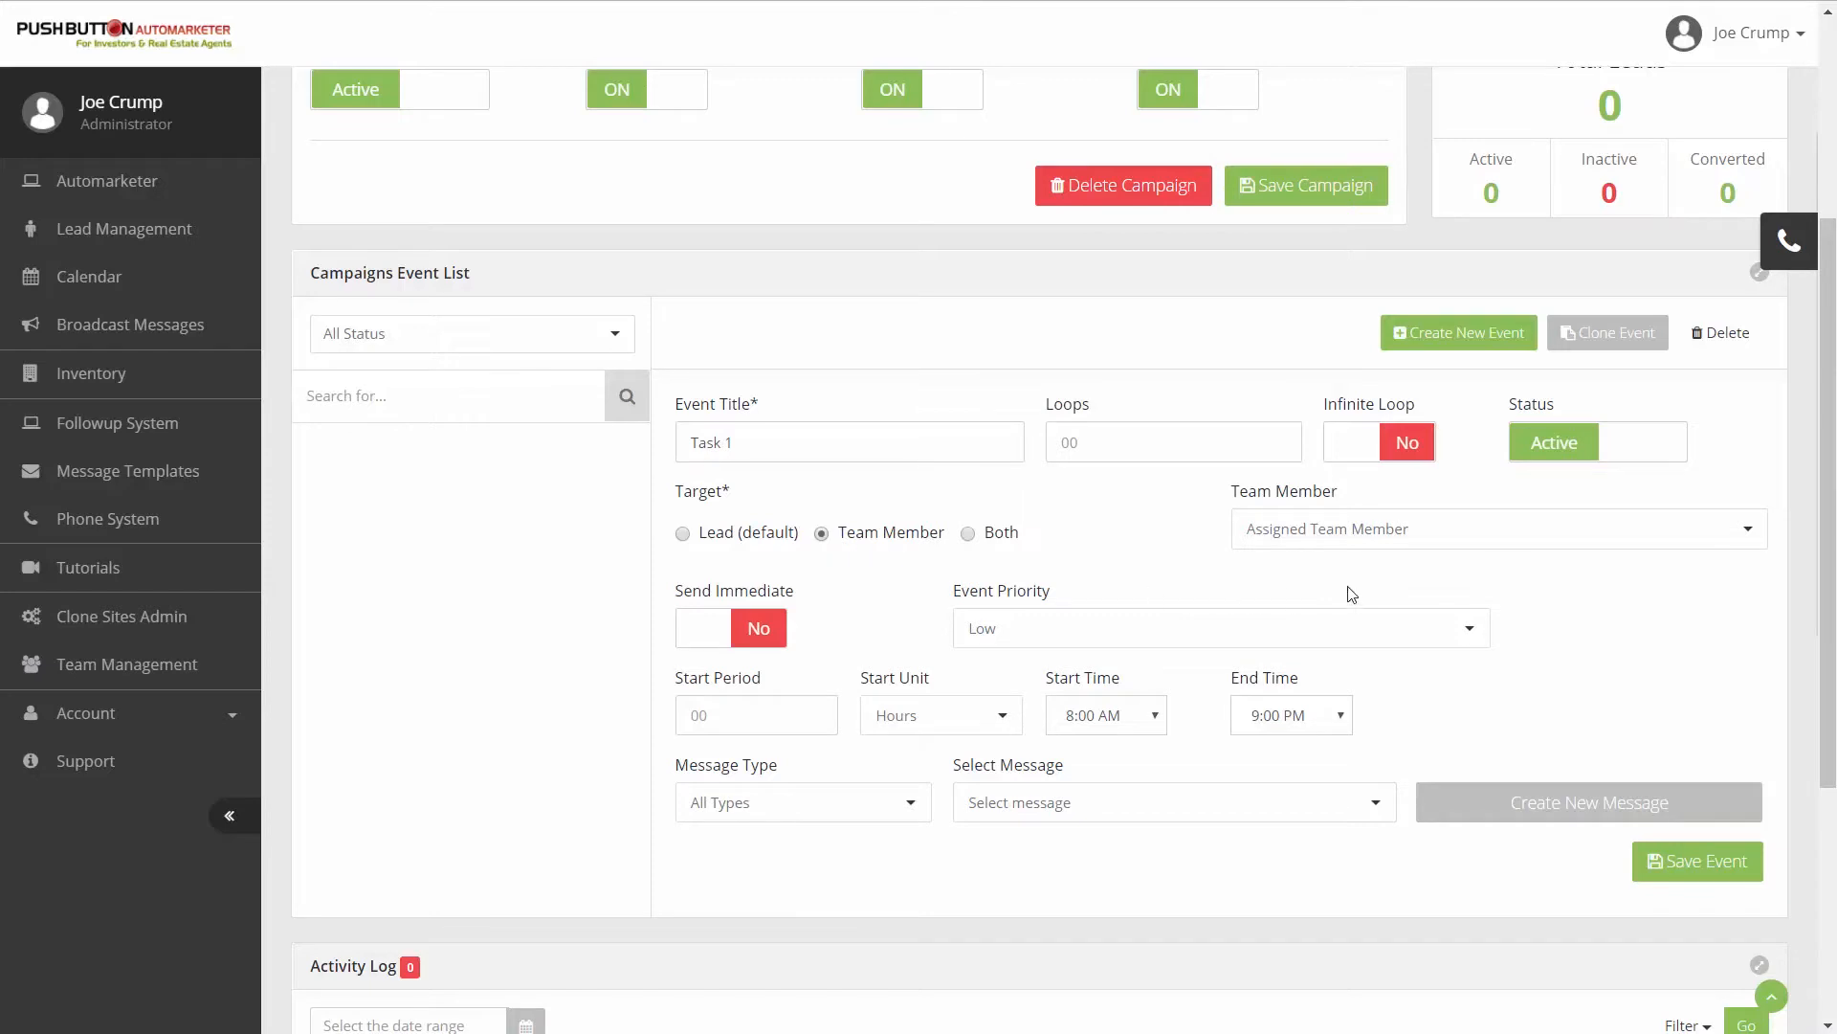
left_click(1359, 543)
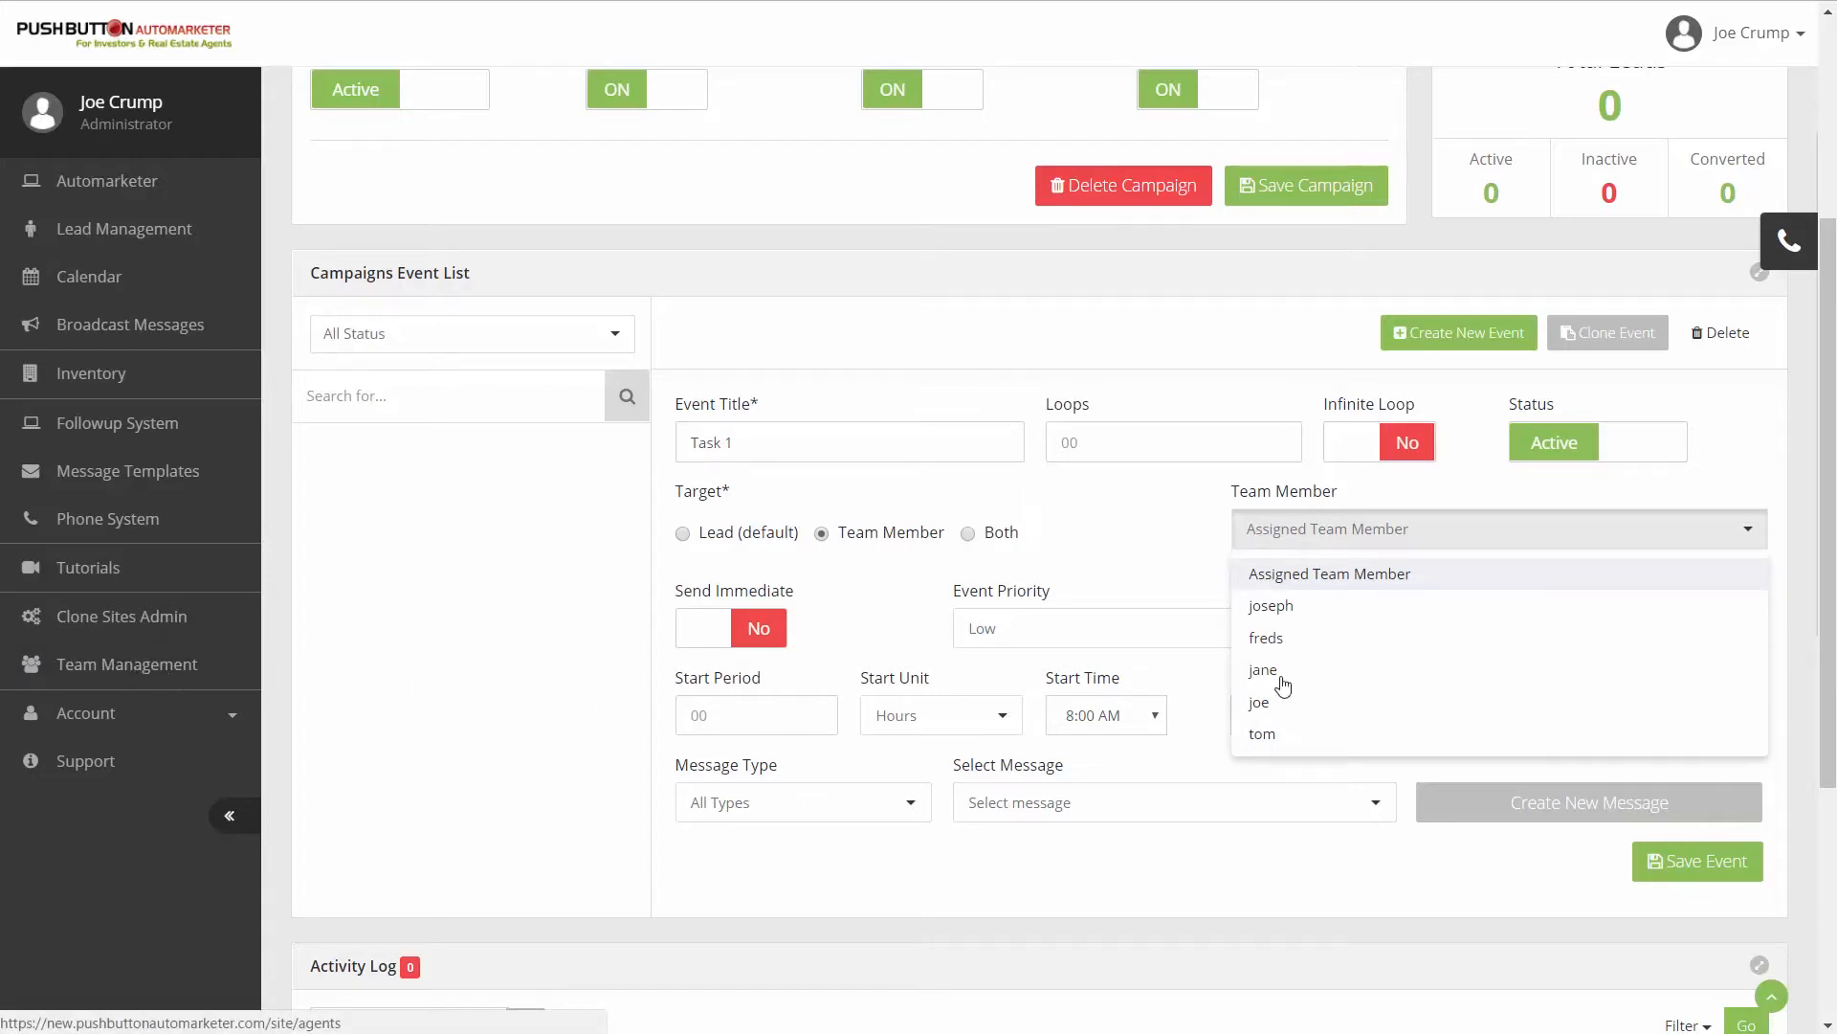
left_click(1273, 609)
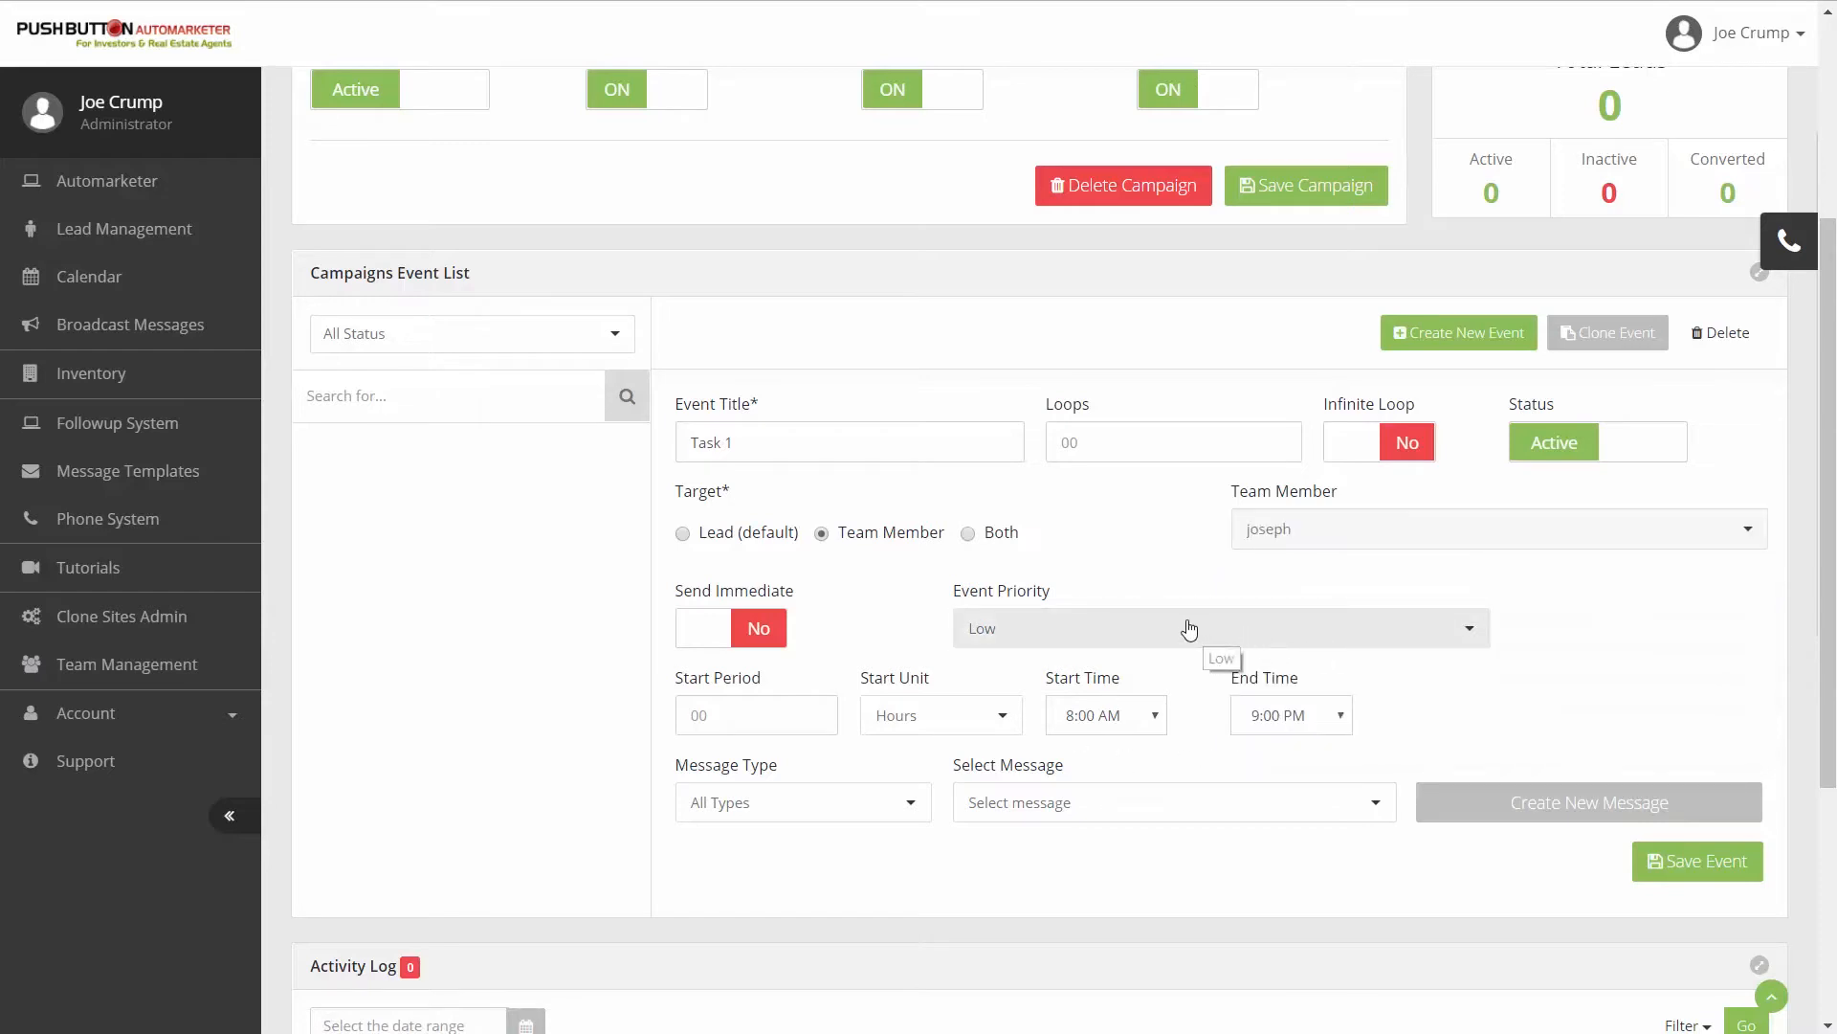
- Turn on Send Immediate for the event and set its priority to High
left_click(758, 629)
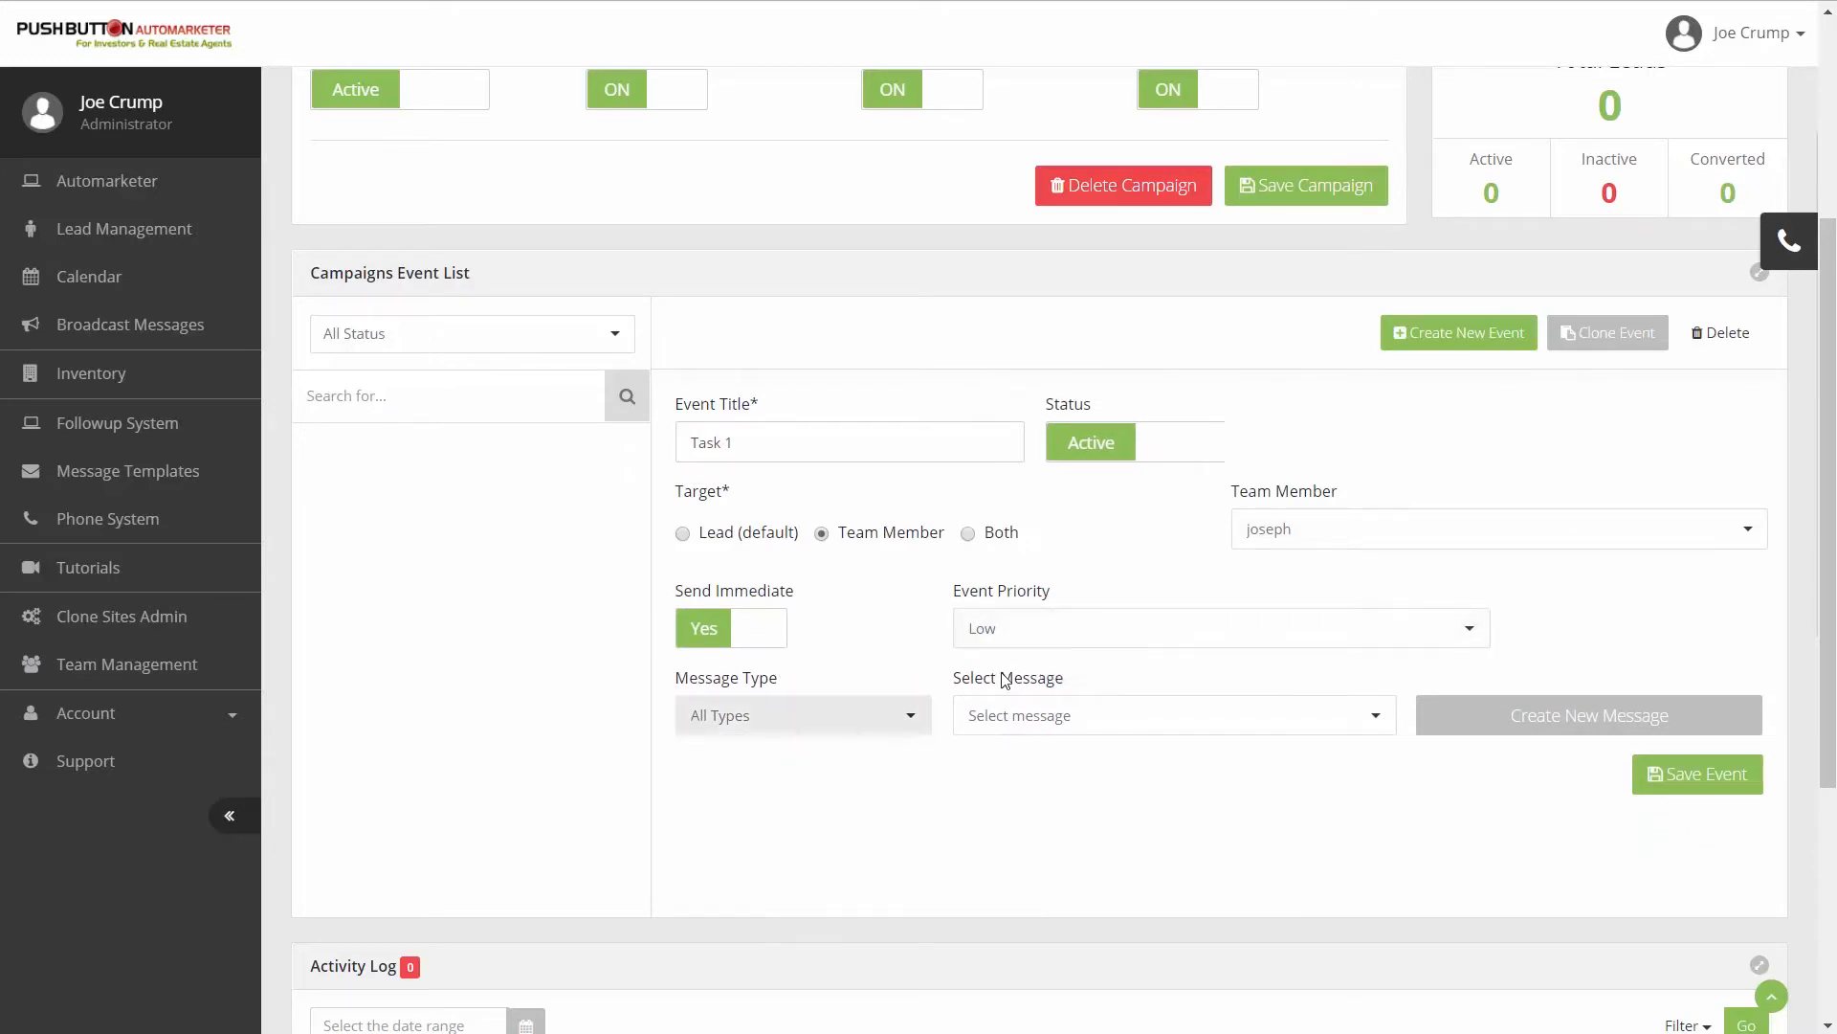
left_click(1051, 639)
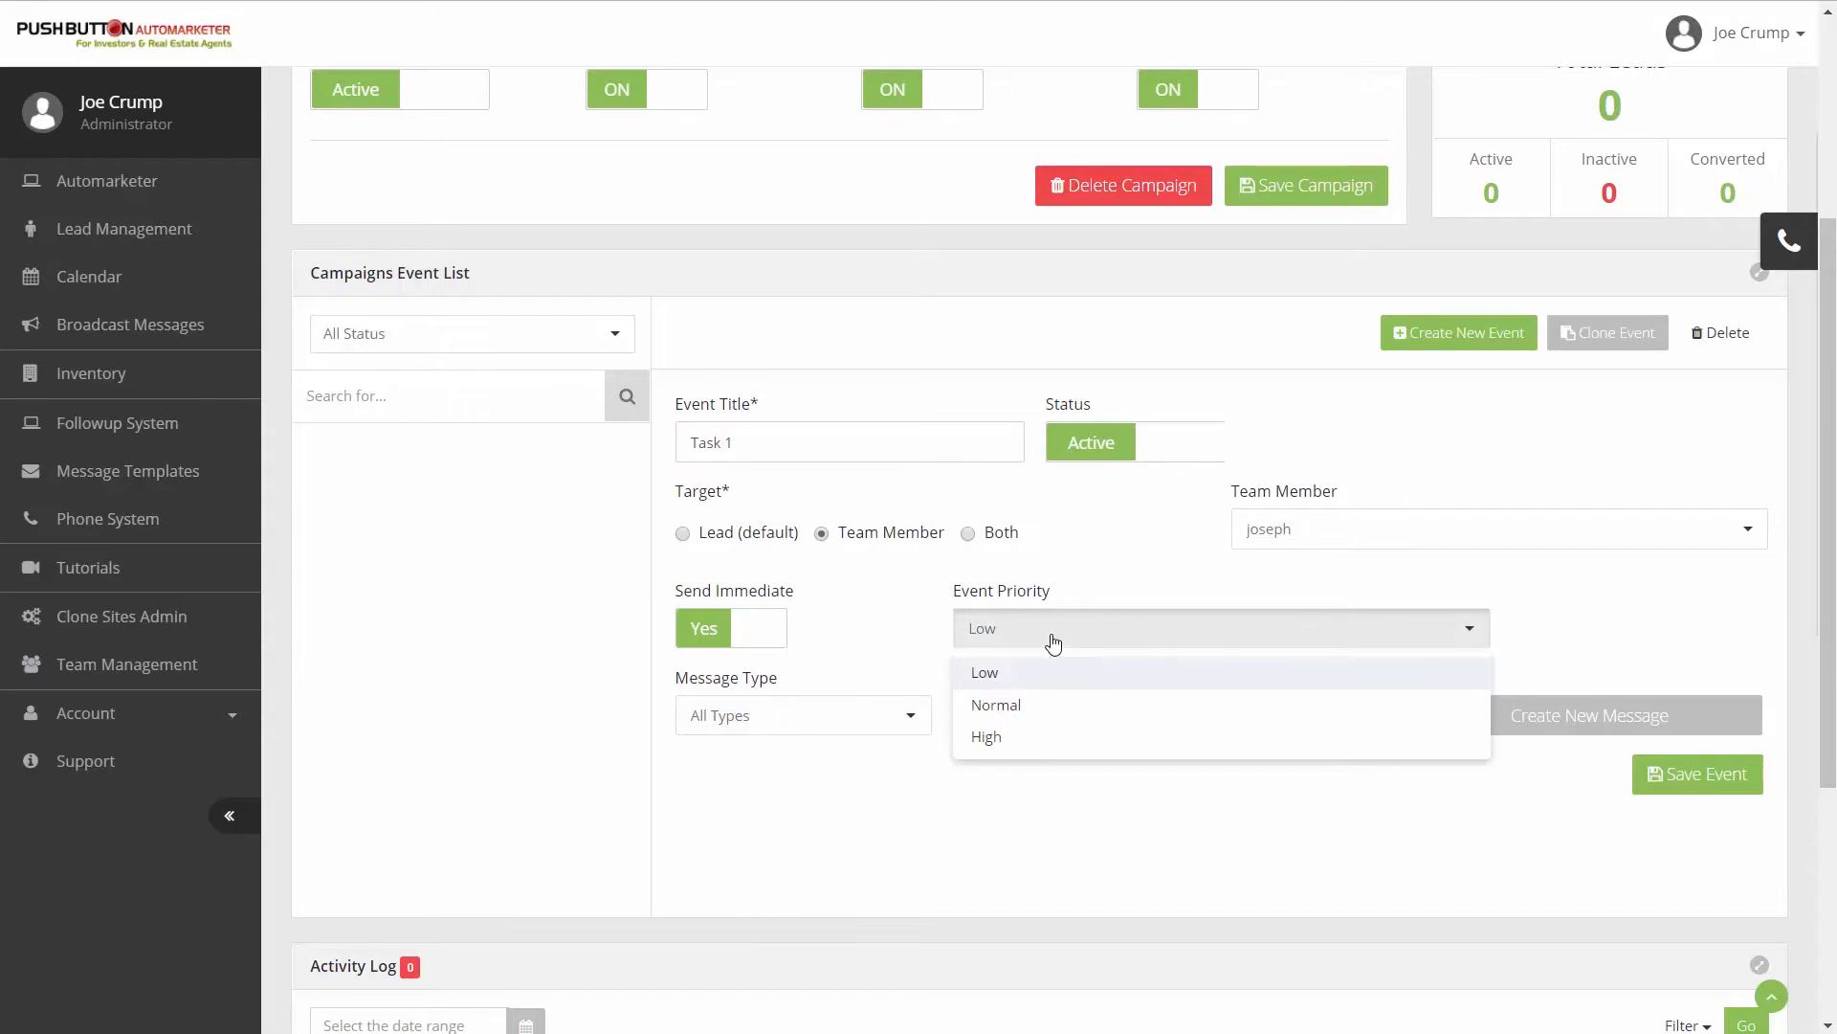
left_click(1054, 643)
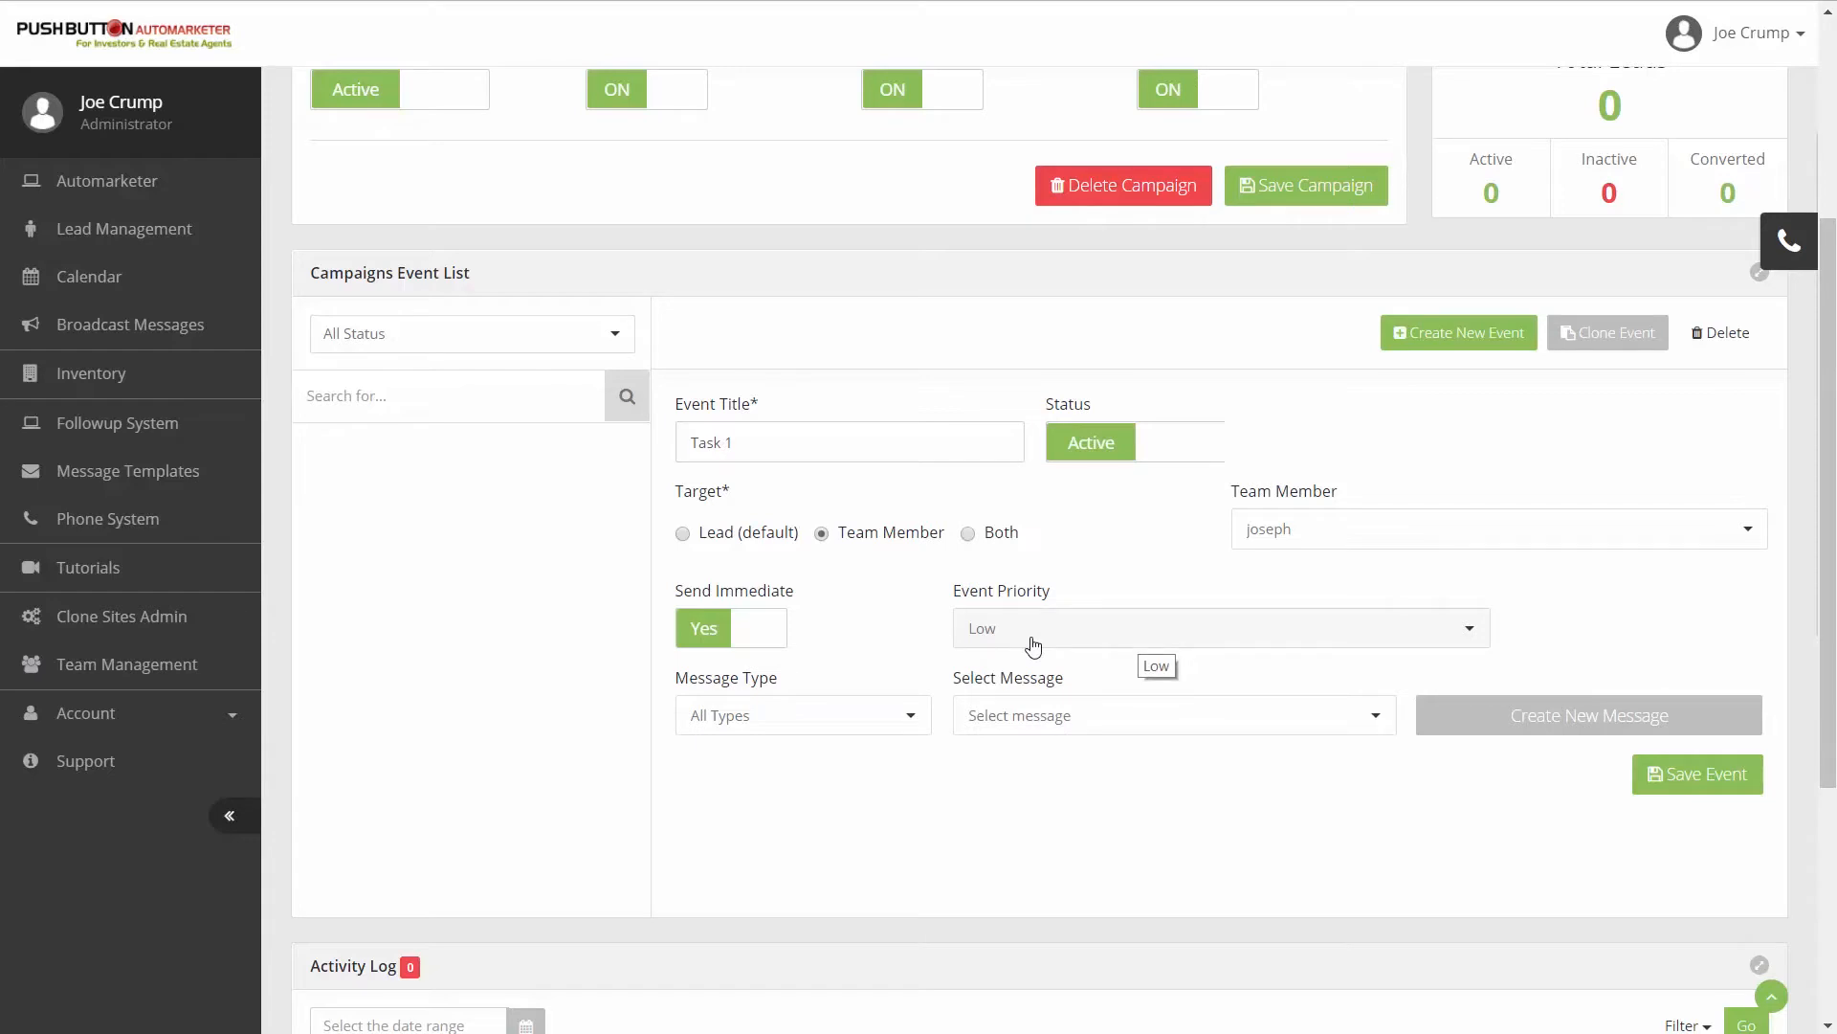
left_click(1034, 644)
left_click(1001, 743)
- Filter the event's messages to the Email type and look through the existing message templates
left_click(813, 721)
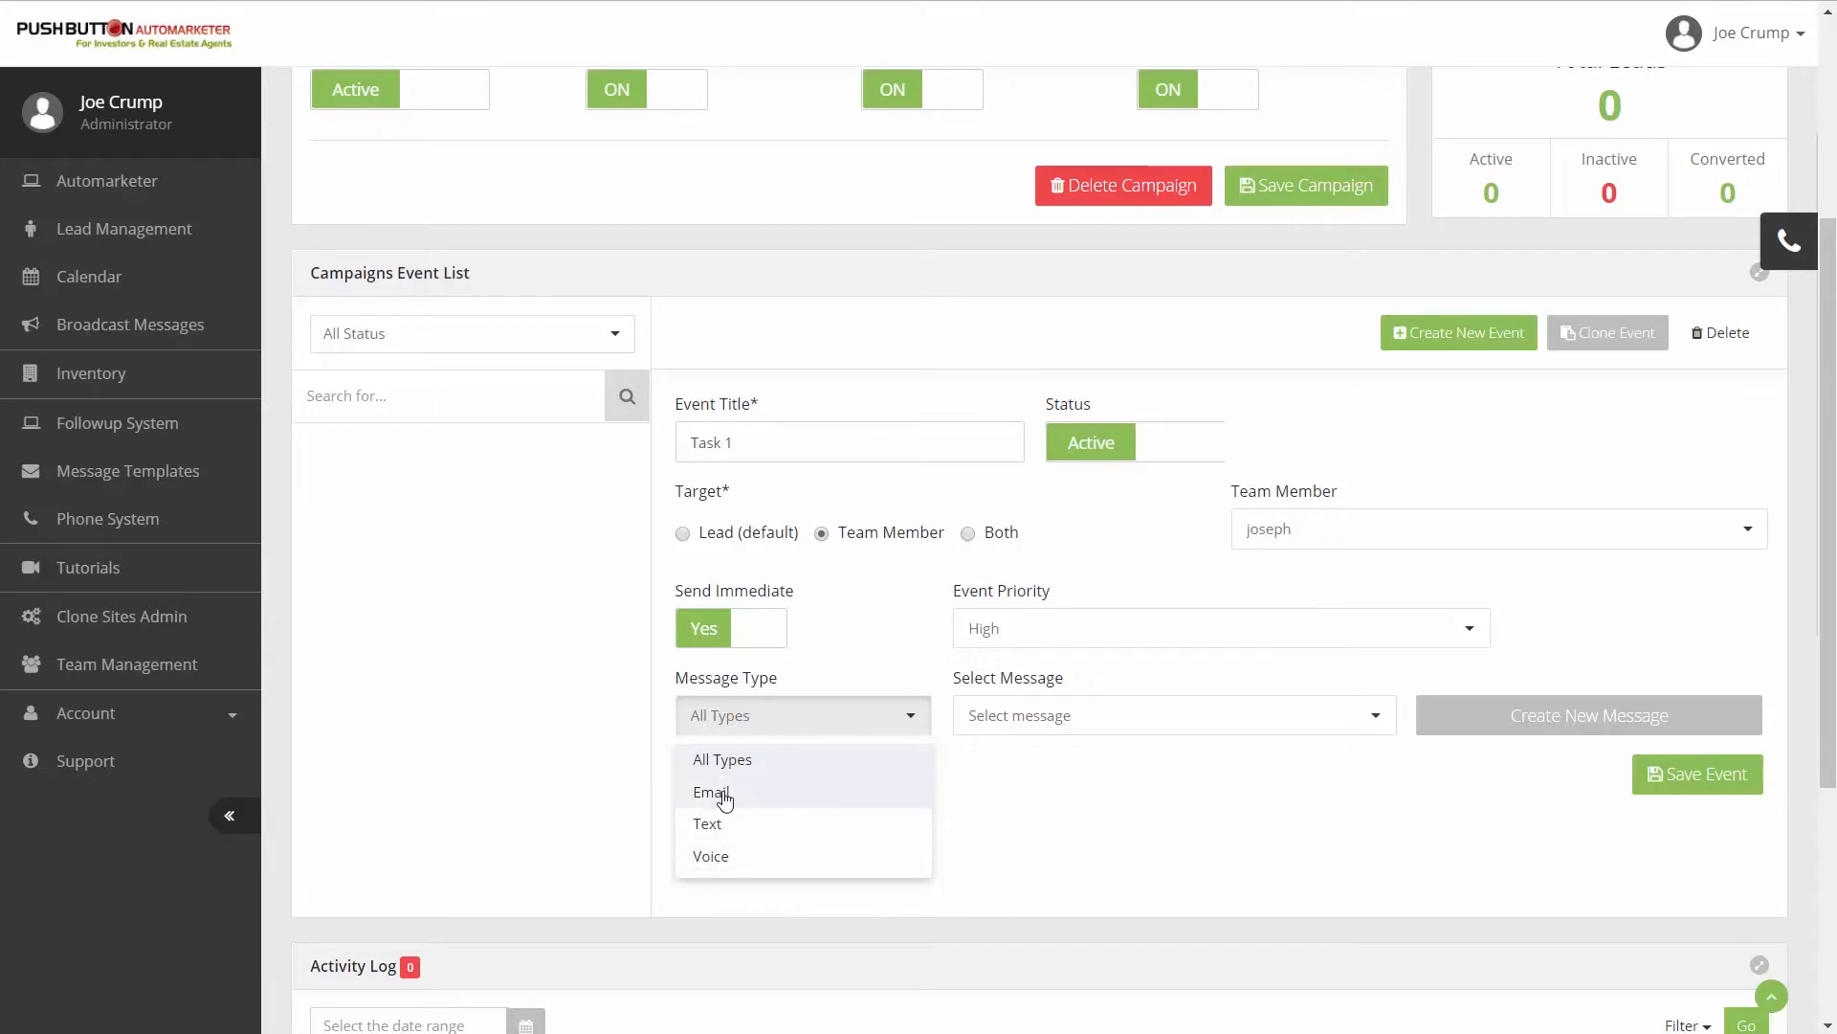
left_click(725, 795)
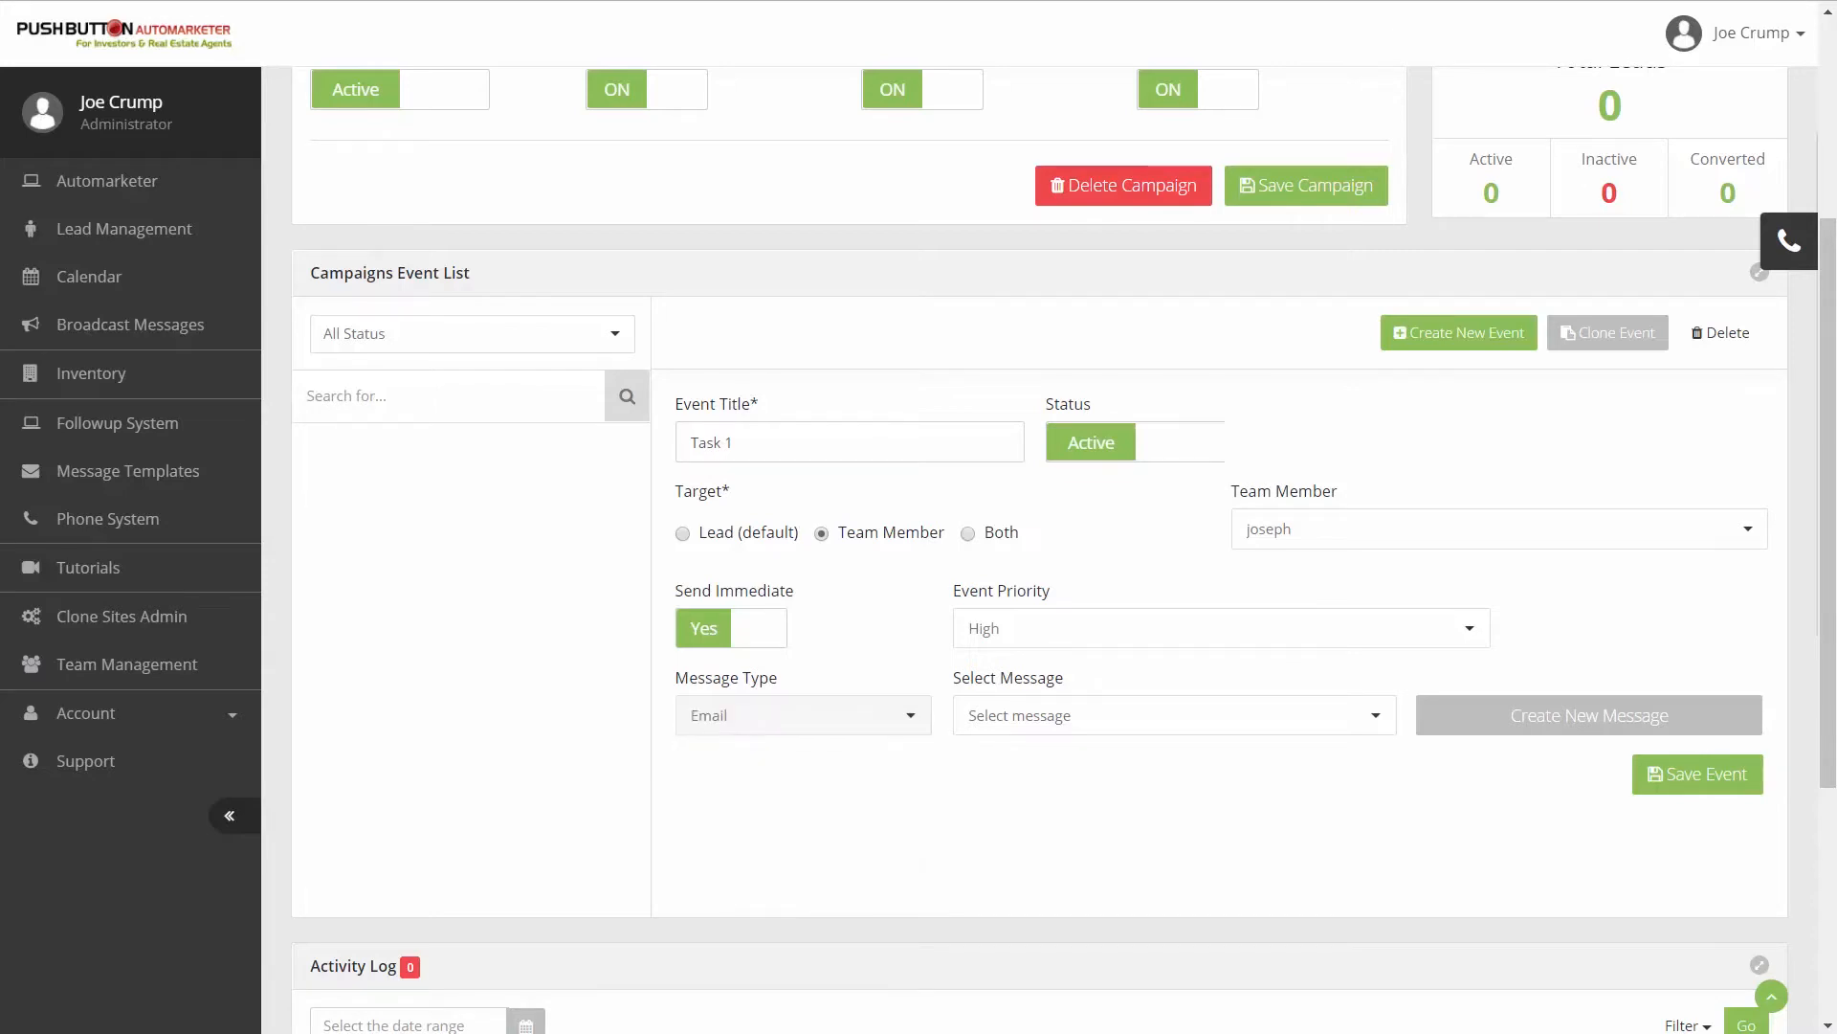
left_click(1062, 733)
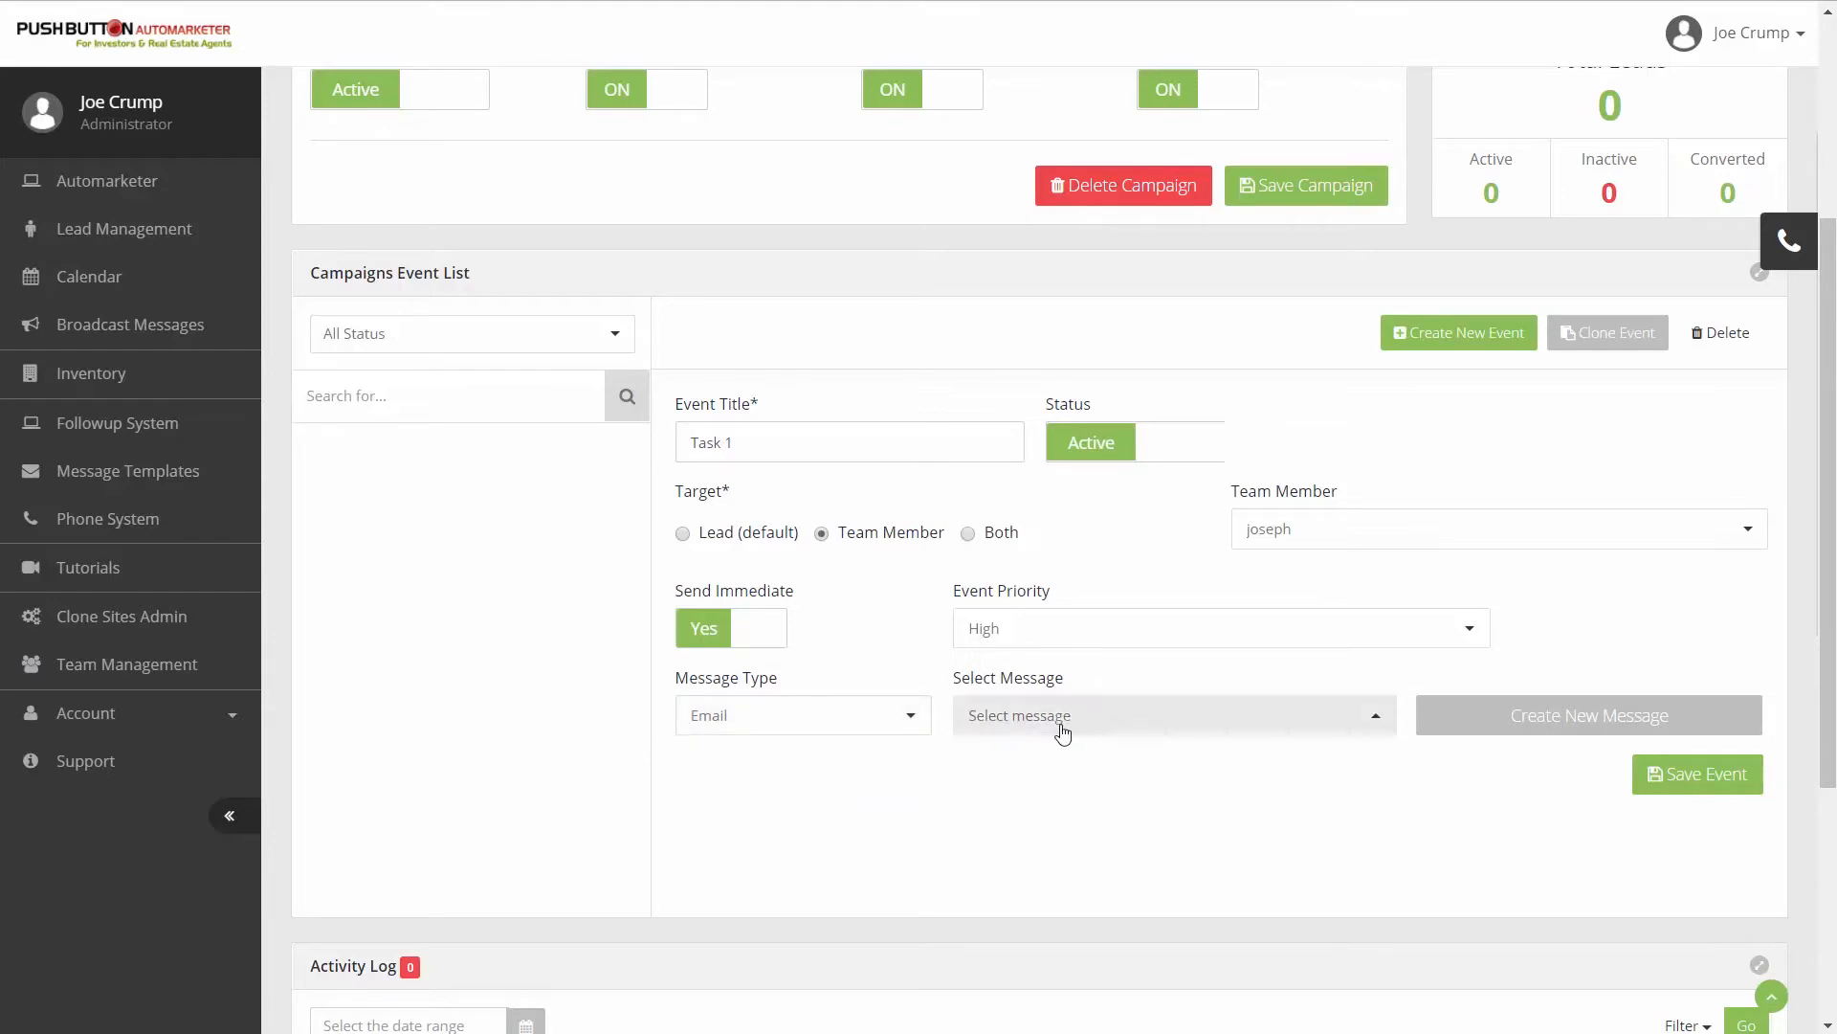
left_click(1379, 731)
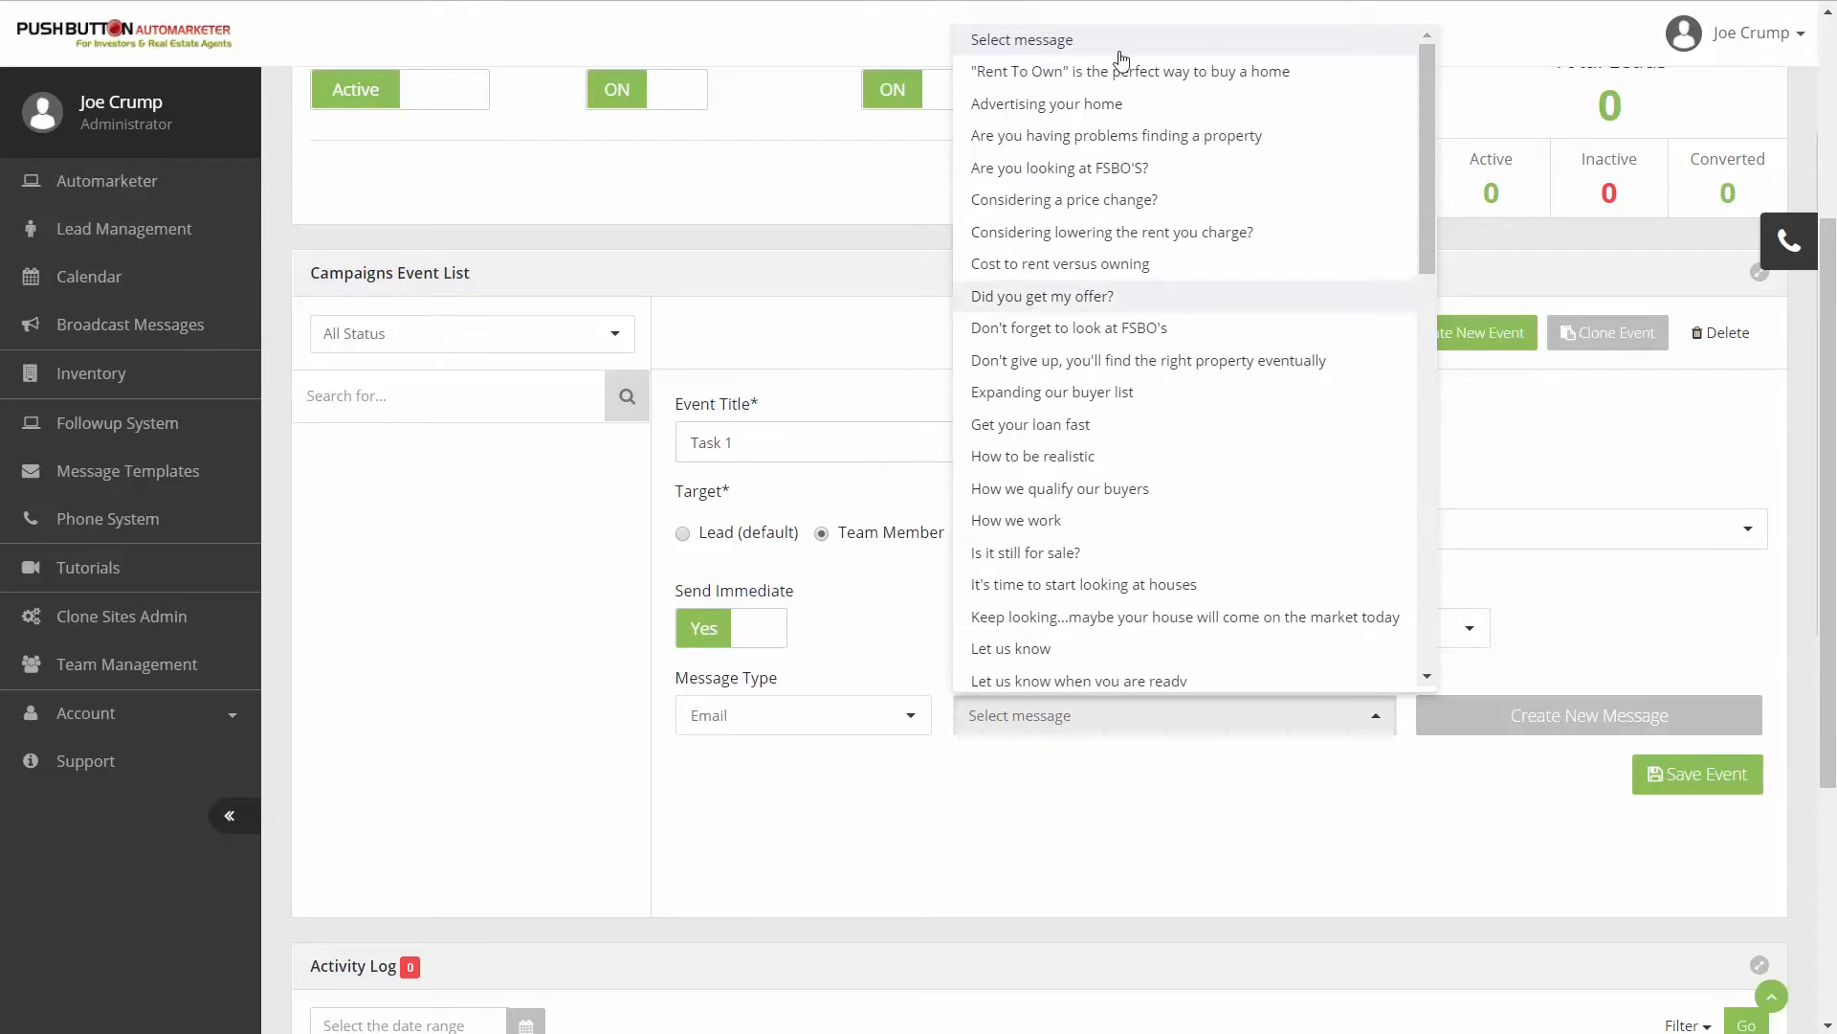
left_click(1106, 822)
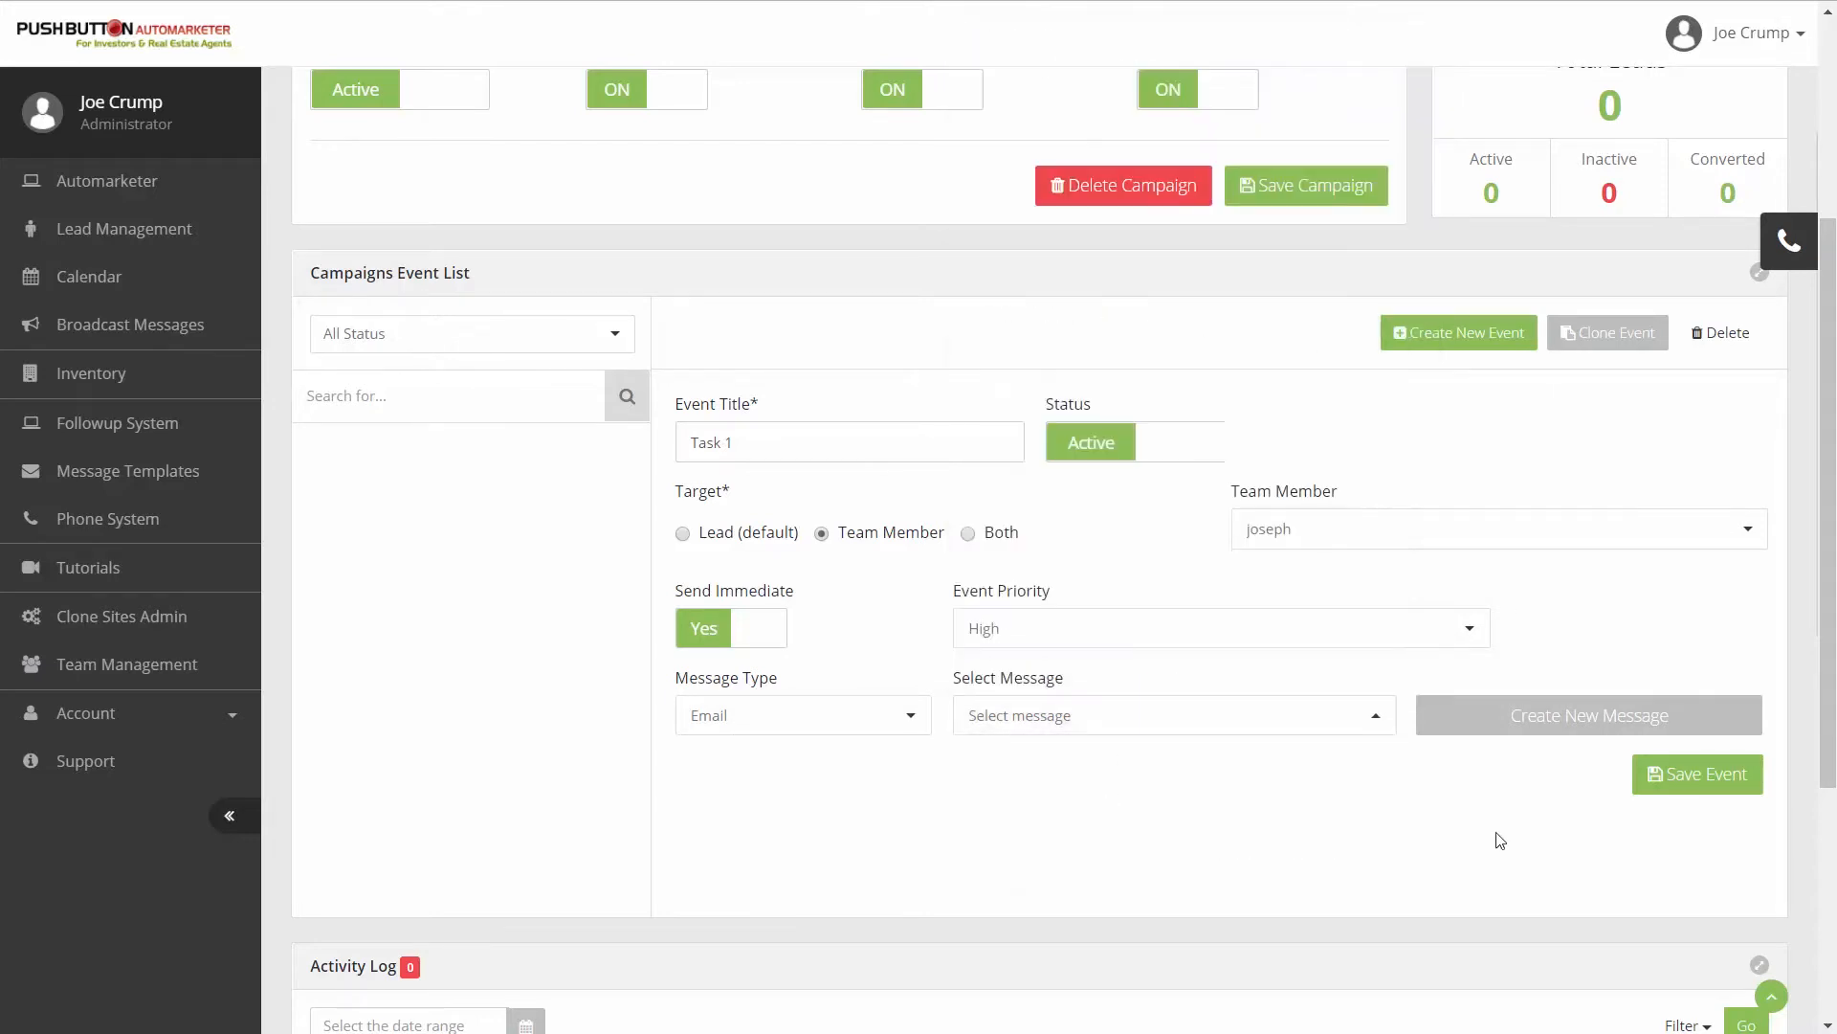
- Create a new message for the event, saving the event data first, and set the message type to Email
left_click(1525, 730)
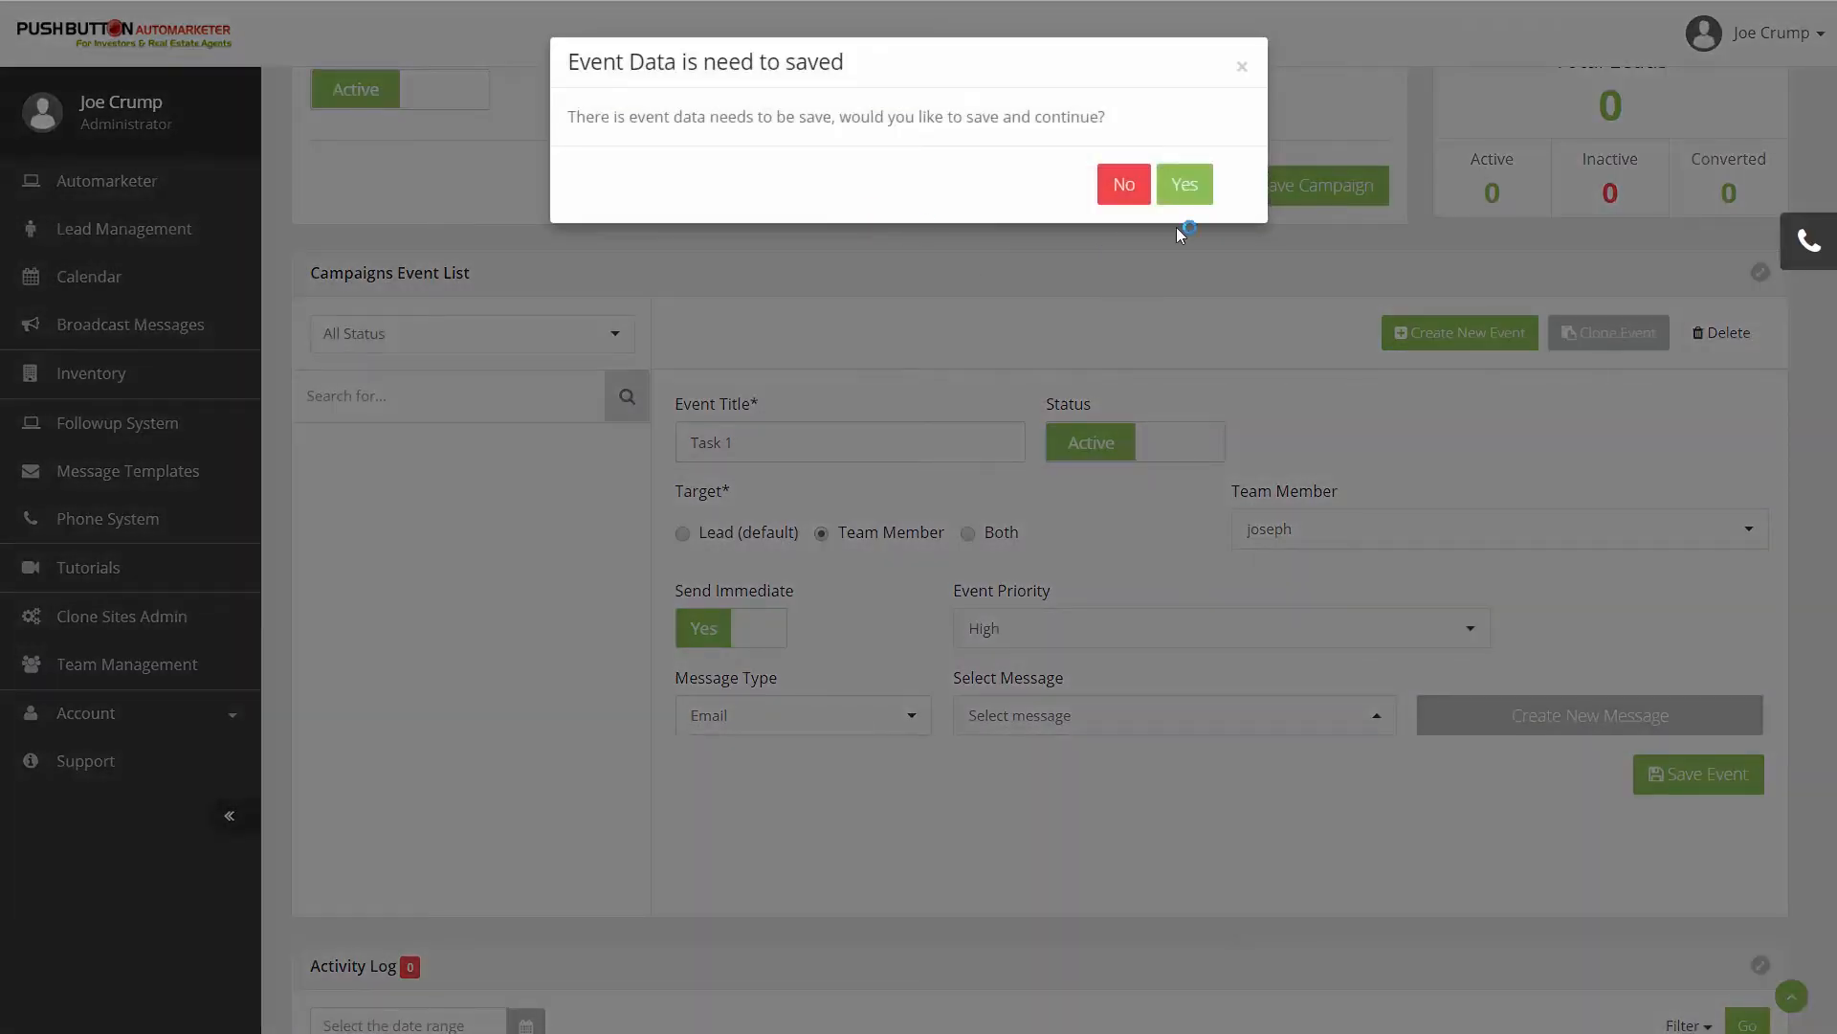
left_click(1183, 184)
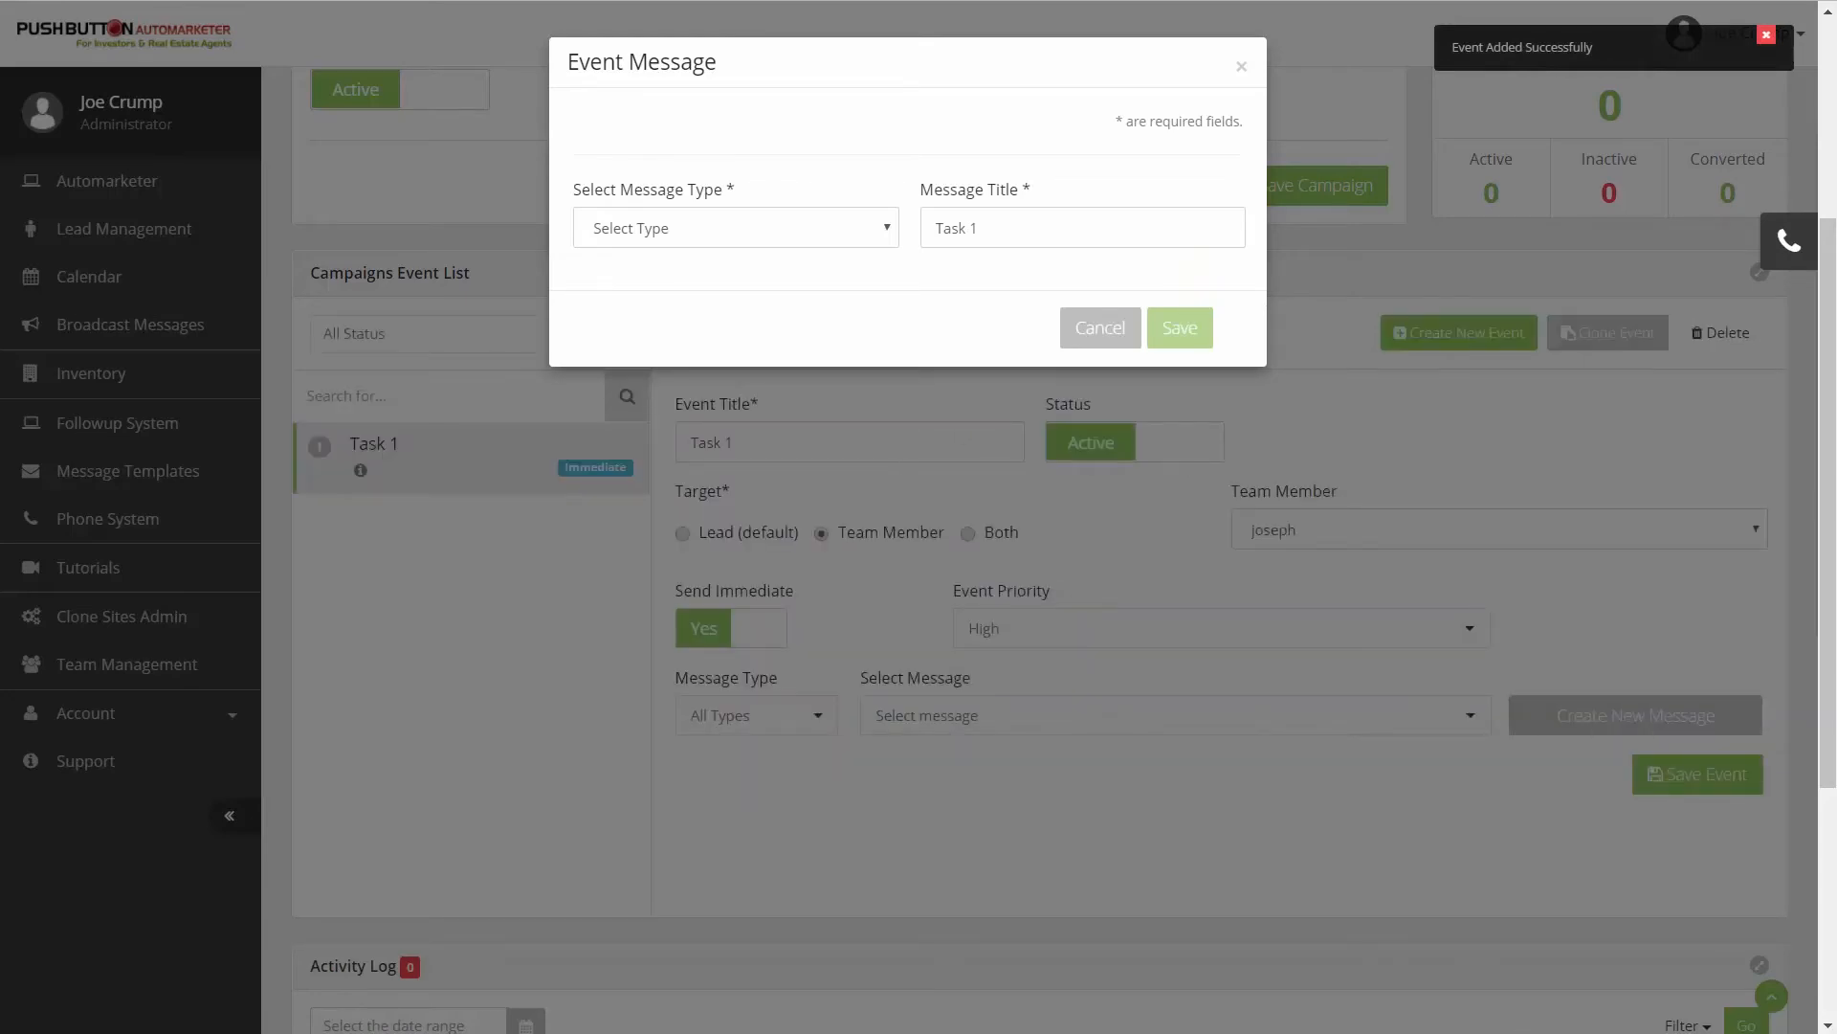
left_click(800, 239)
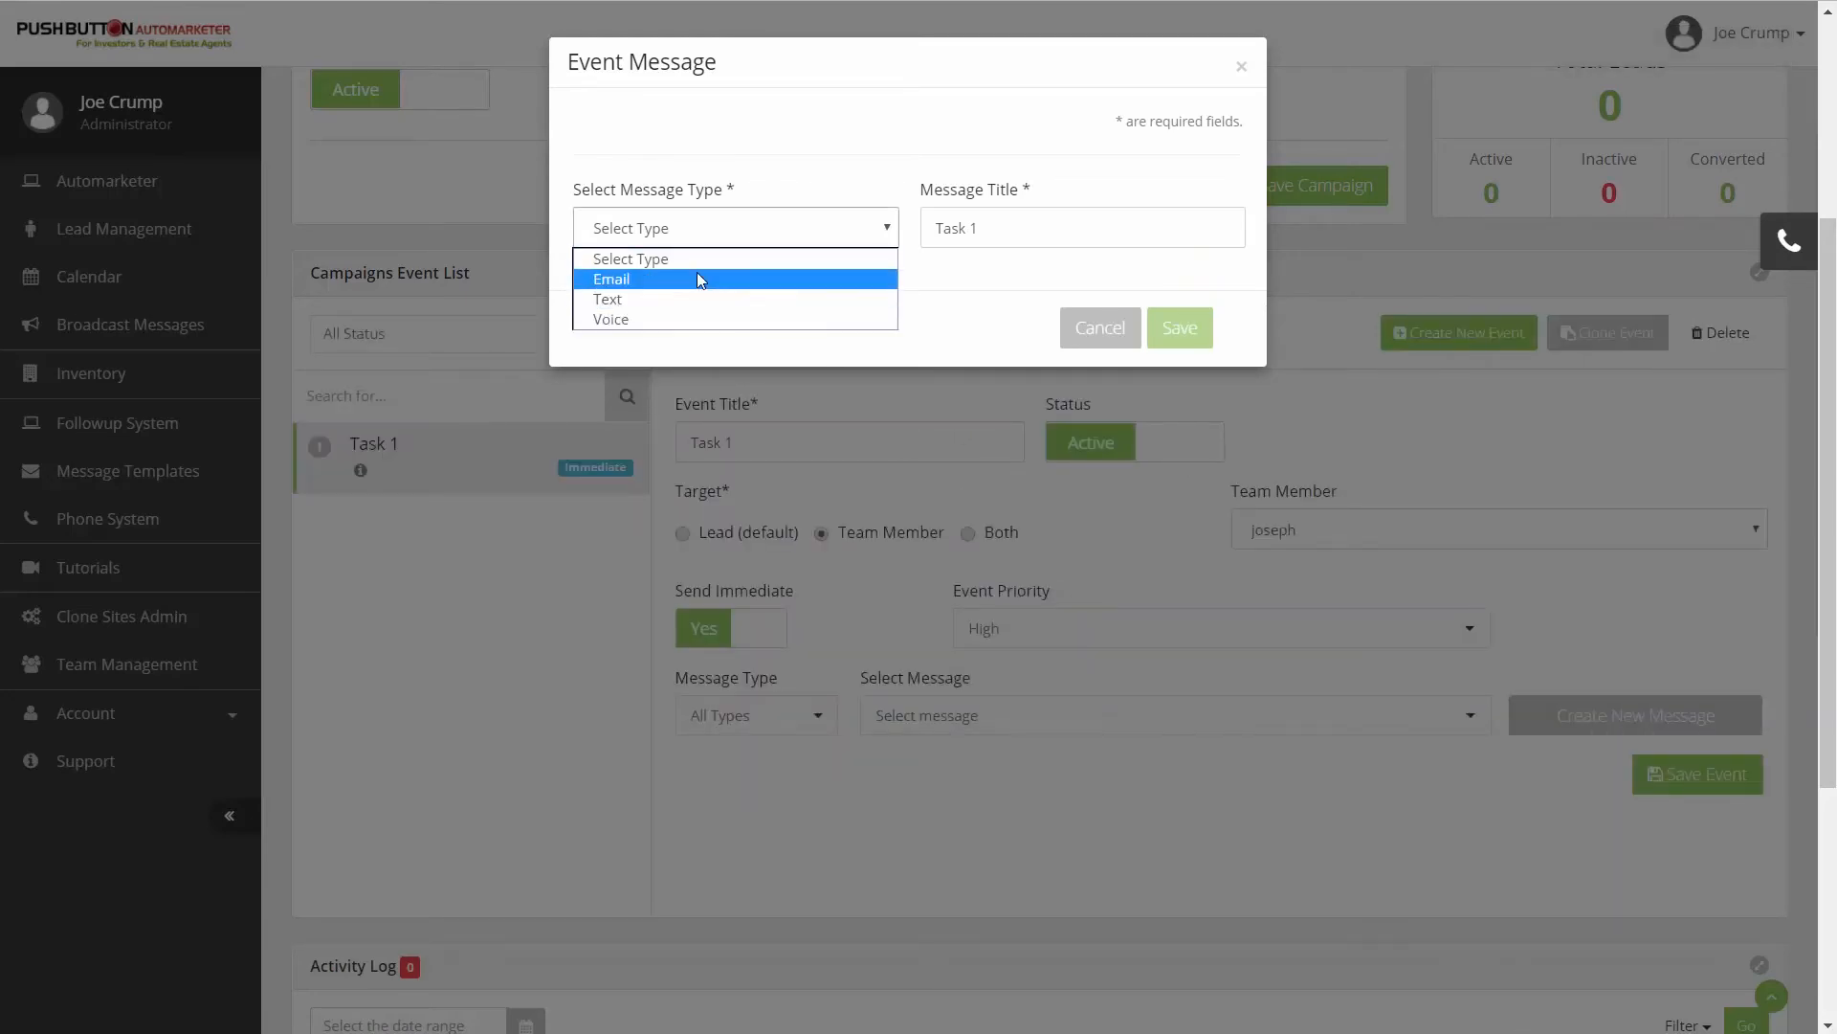
left_click(697, 279)
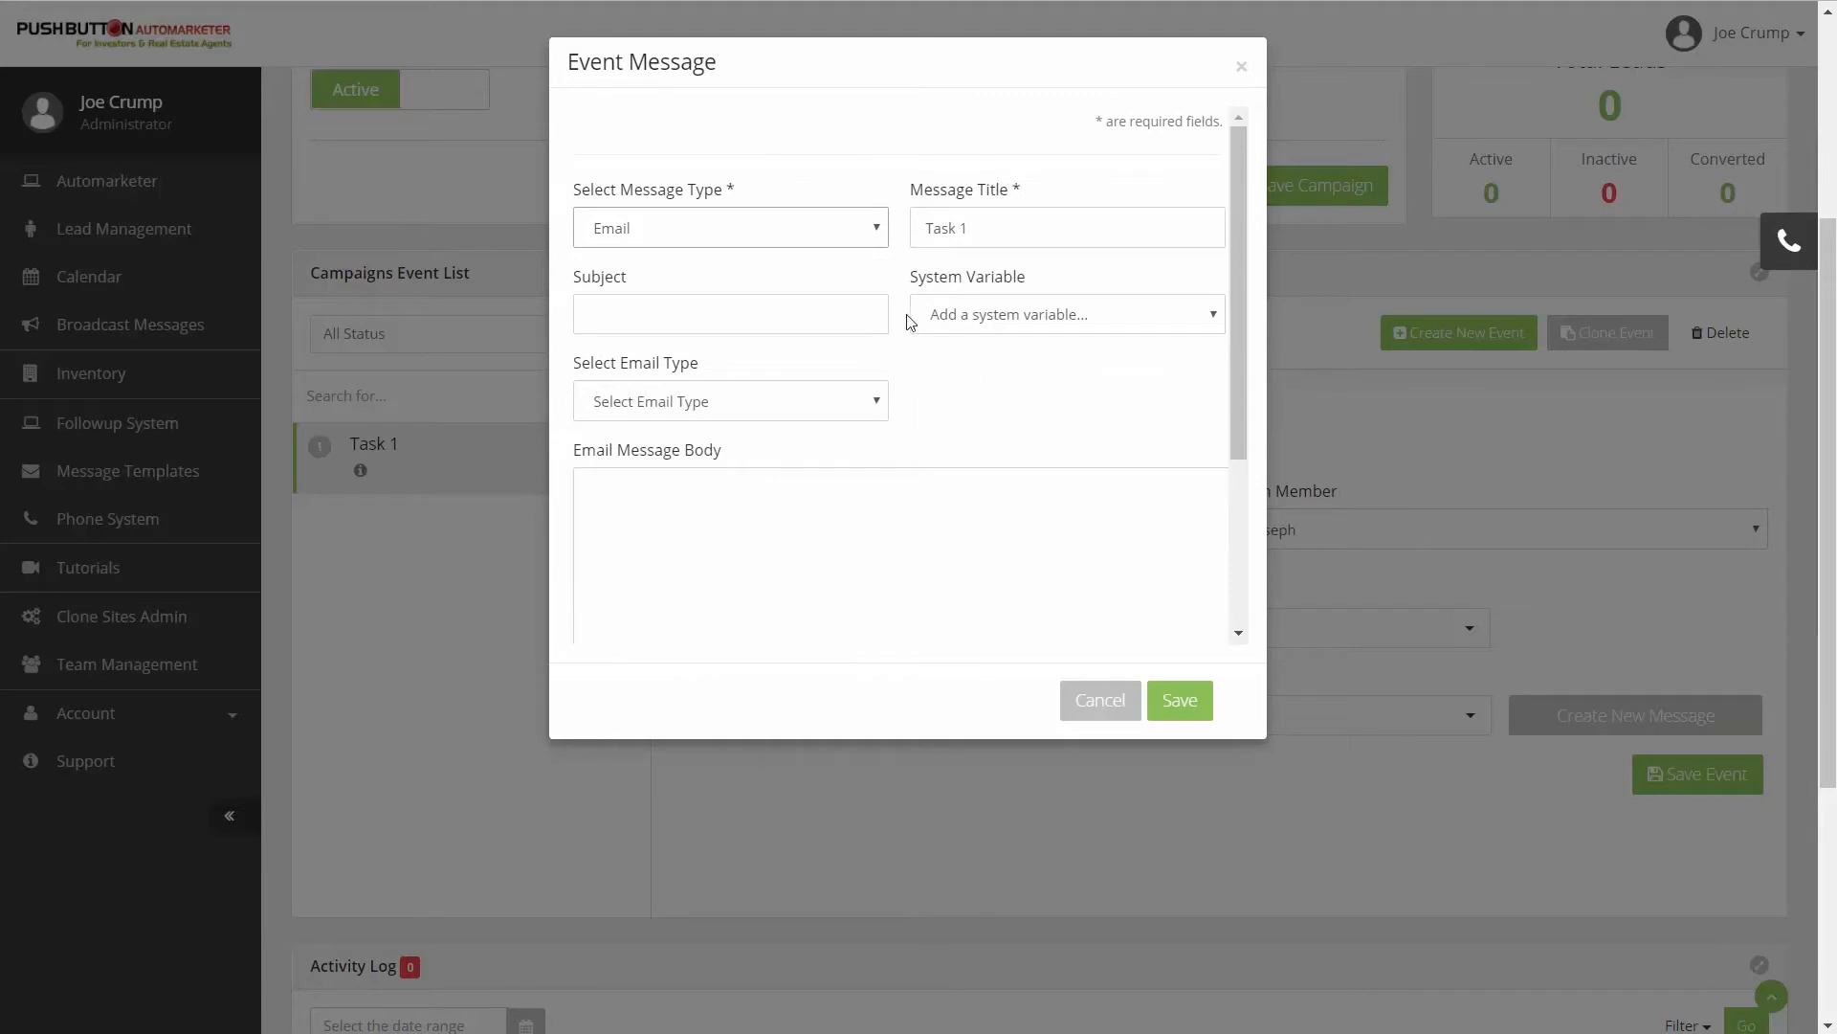
- Enter "Photos, Sign, Lockbox" as the email message's subject
left_click(811, 536)
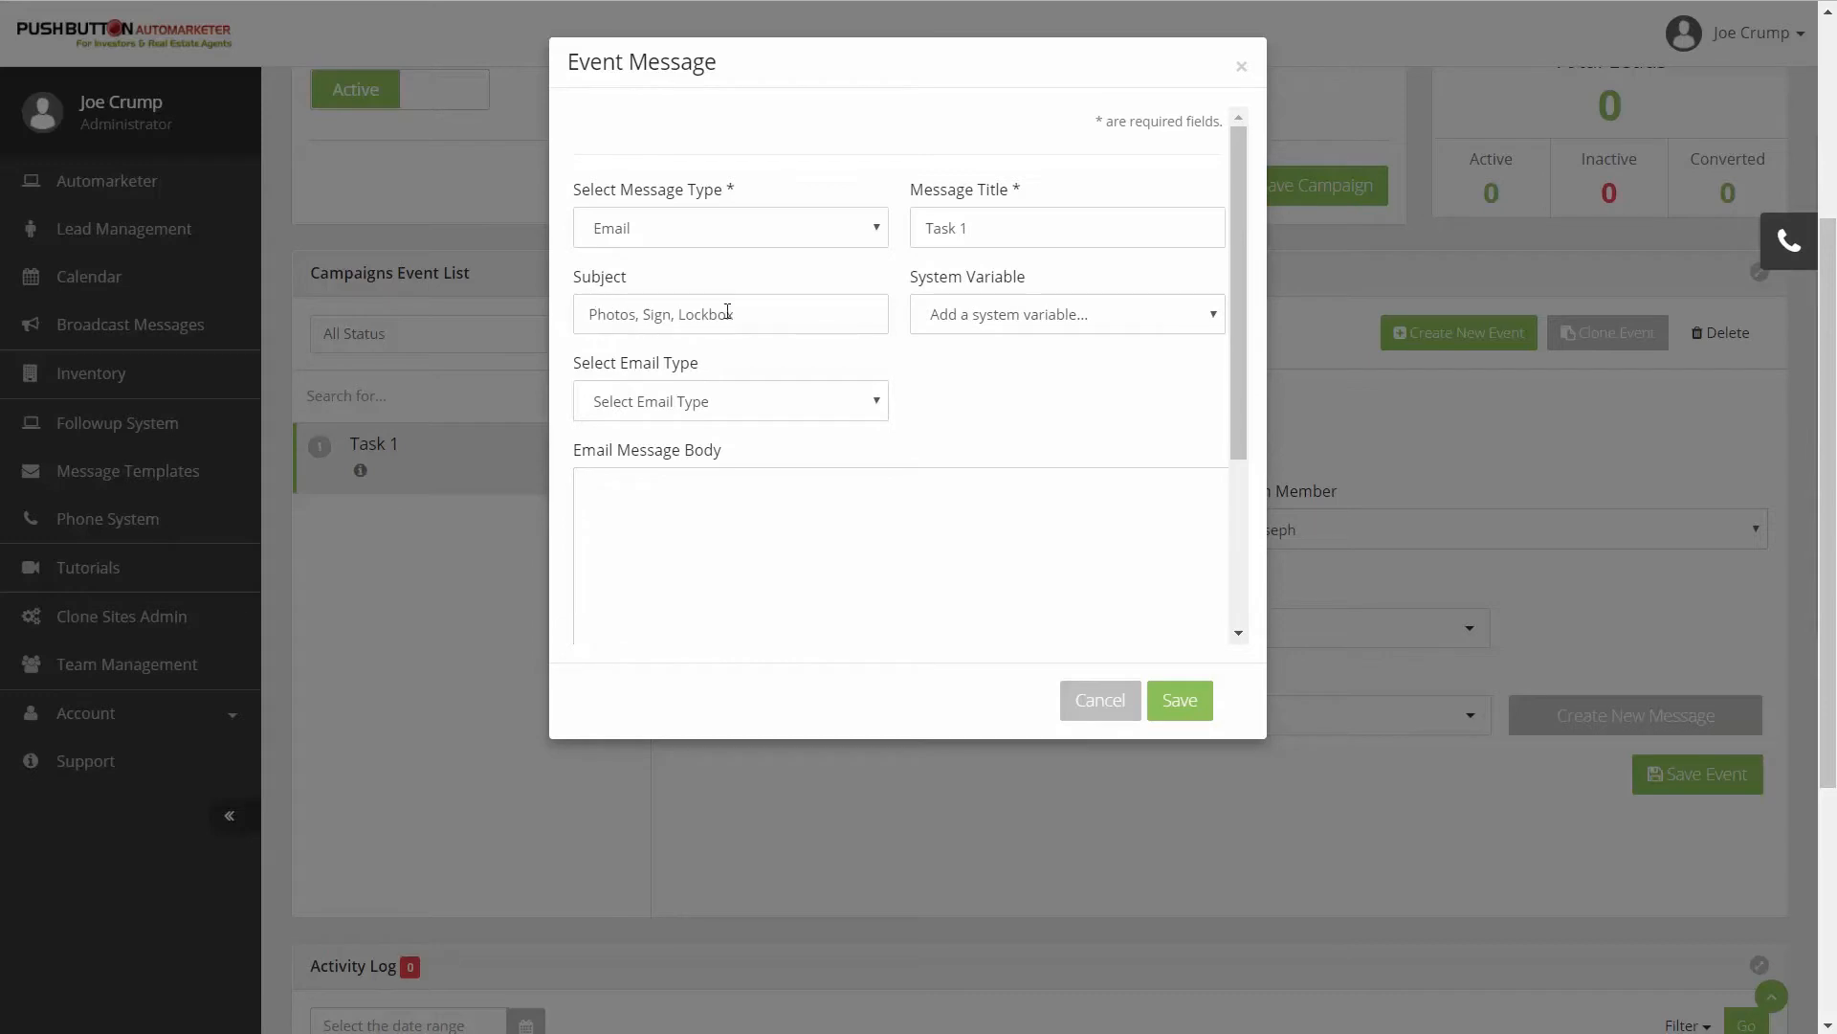
left_click_drag(743, 313, 554, 300)
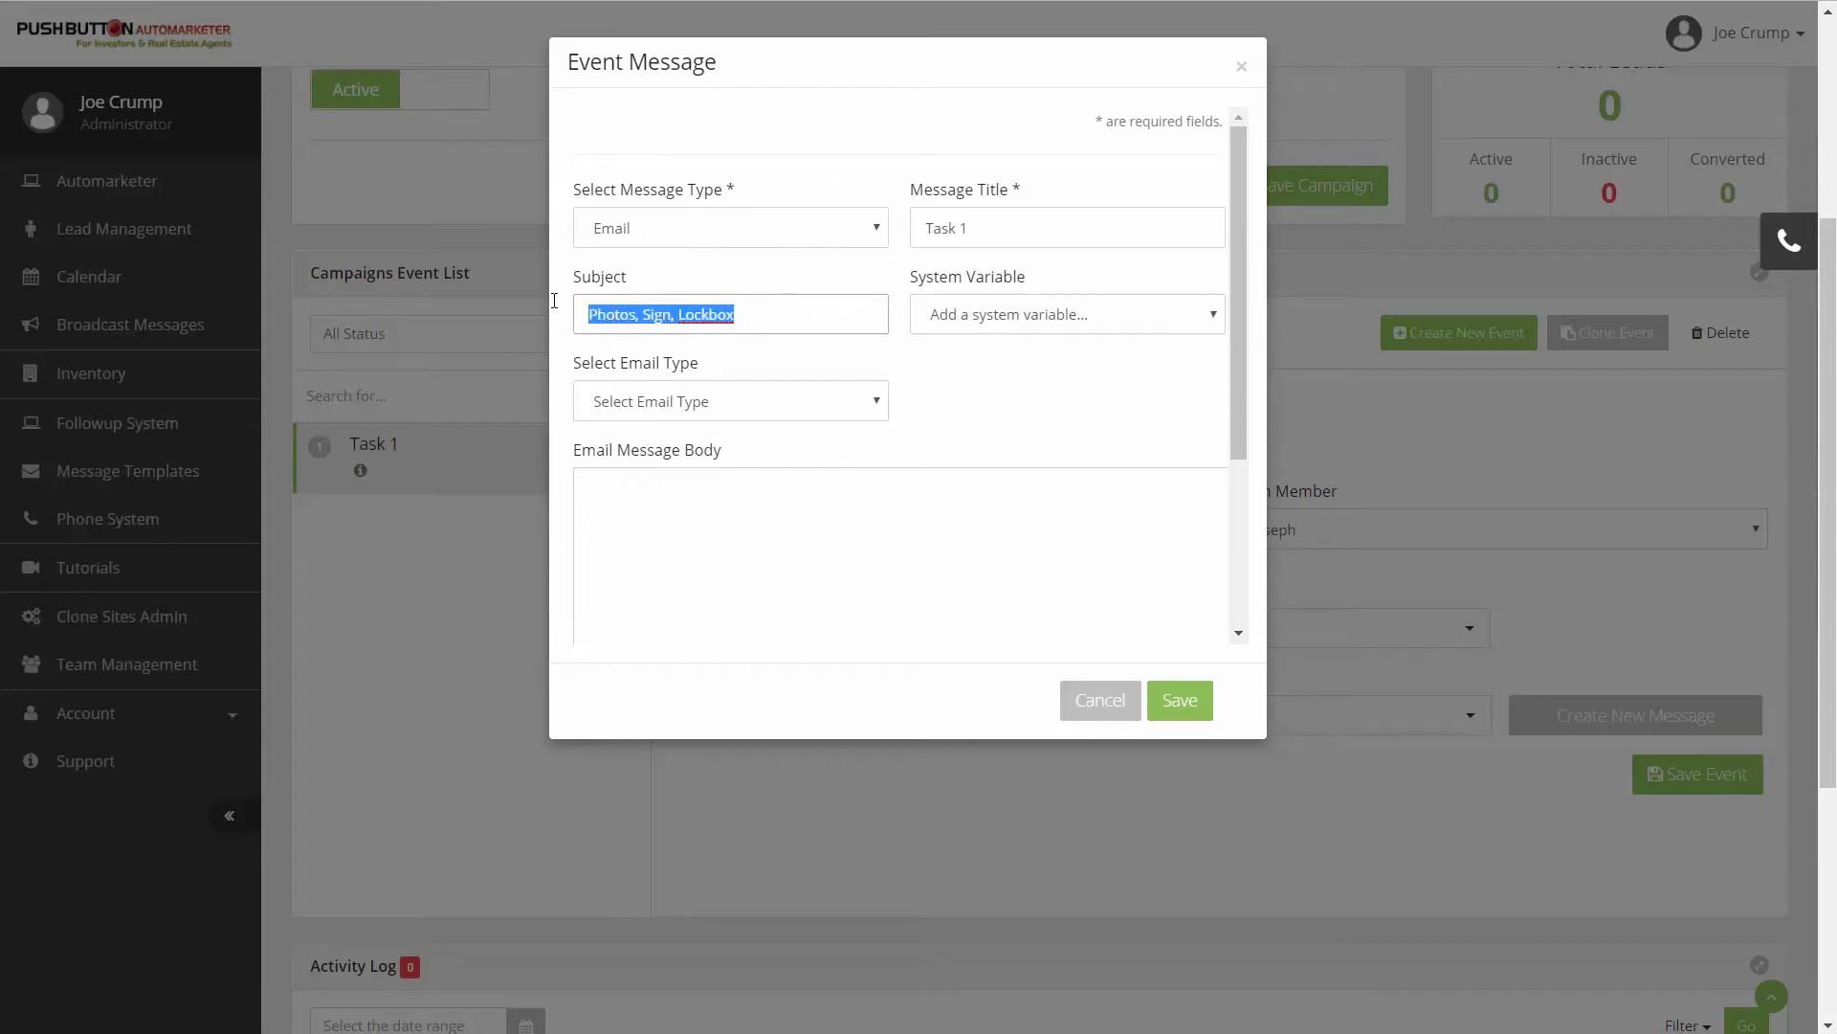
left_click(763, 316)
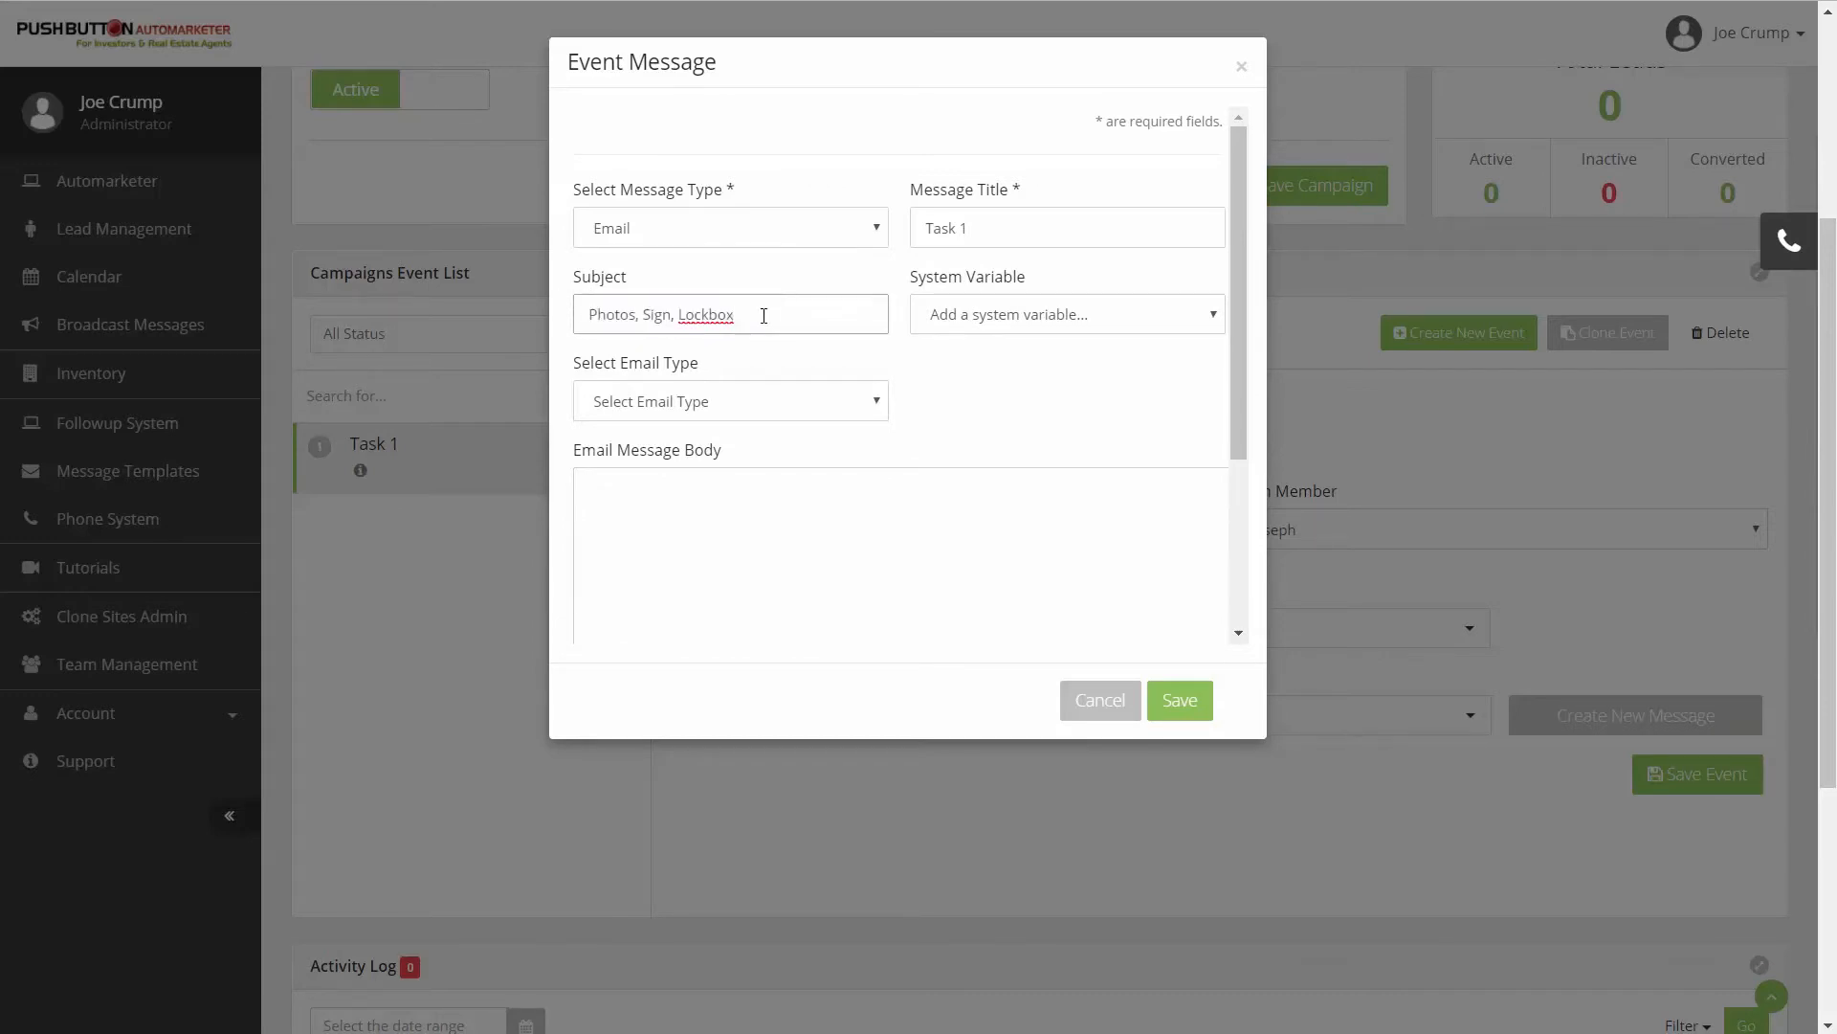
- Set the message's email type to Text after trying the HTML option
left_click(782, 411)
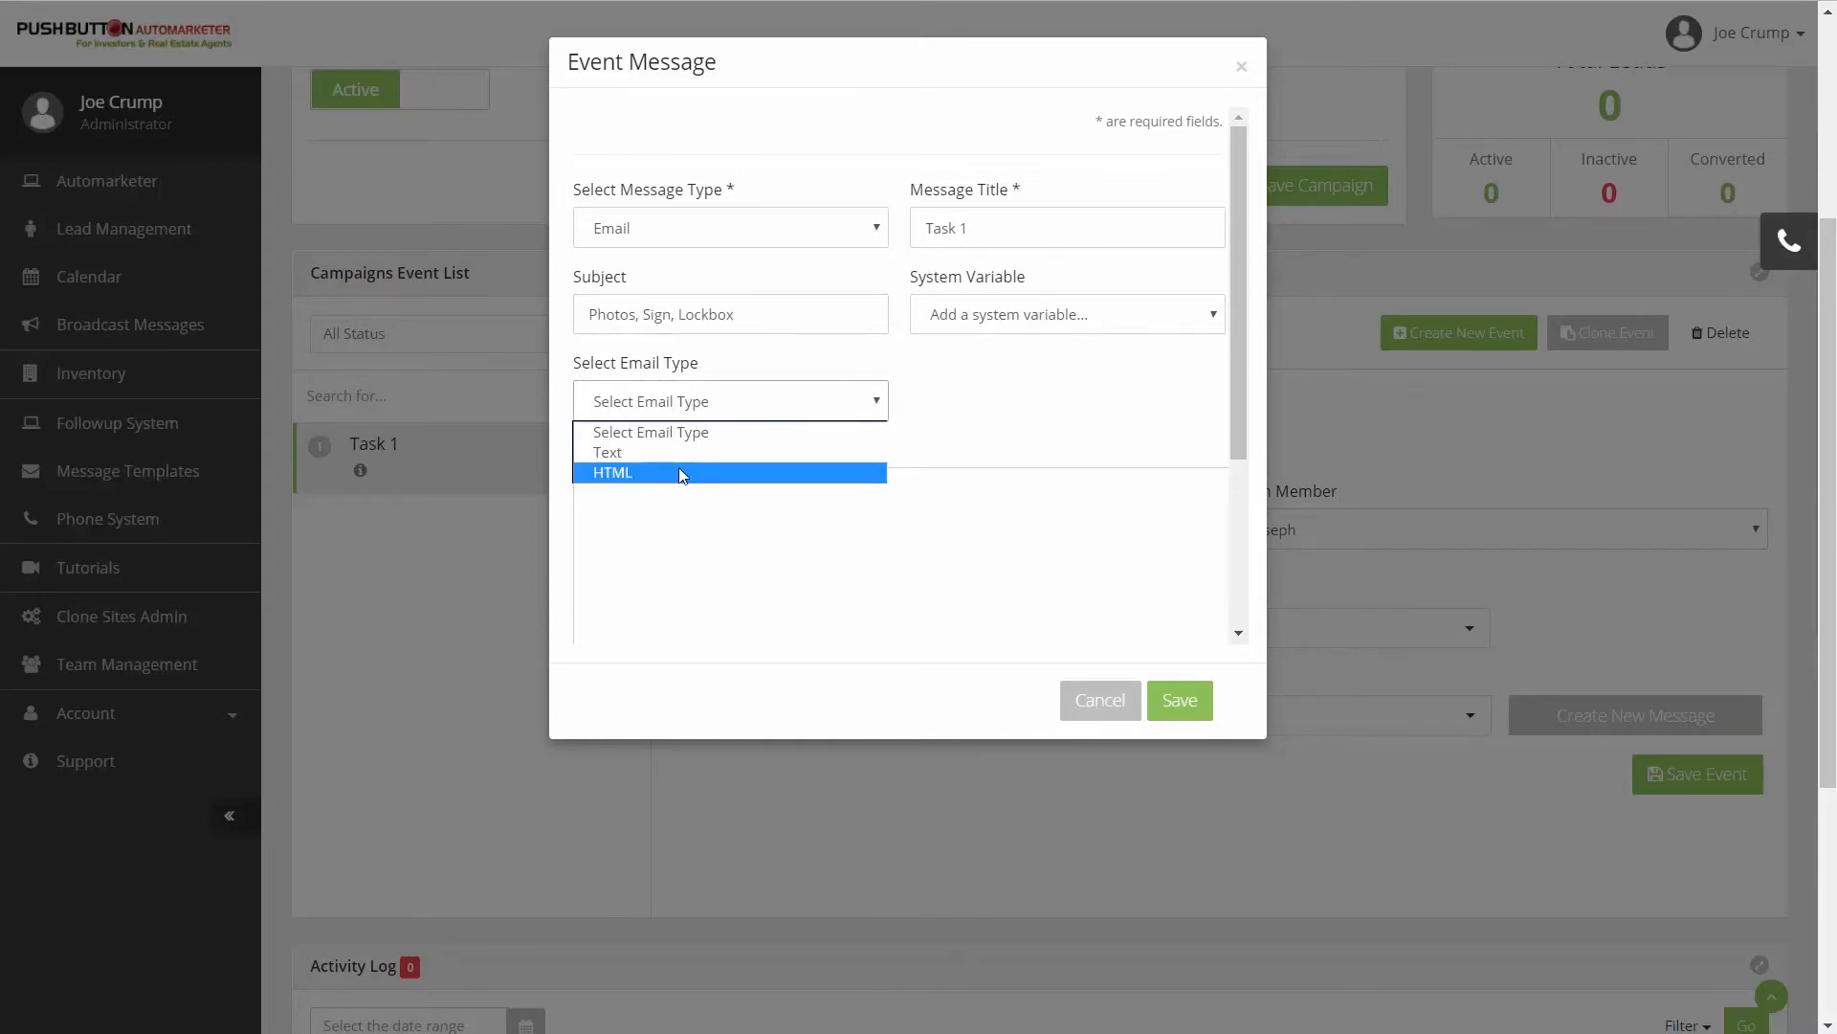
left_click(631, 472)
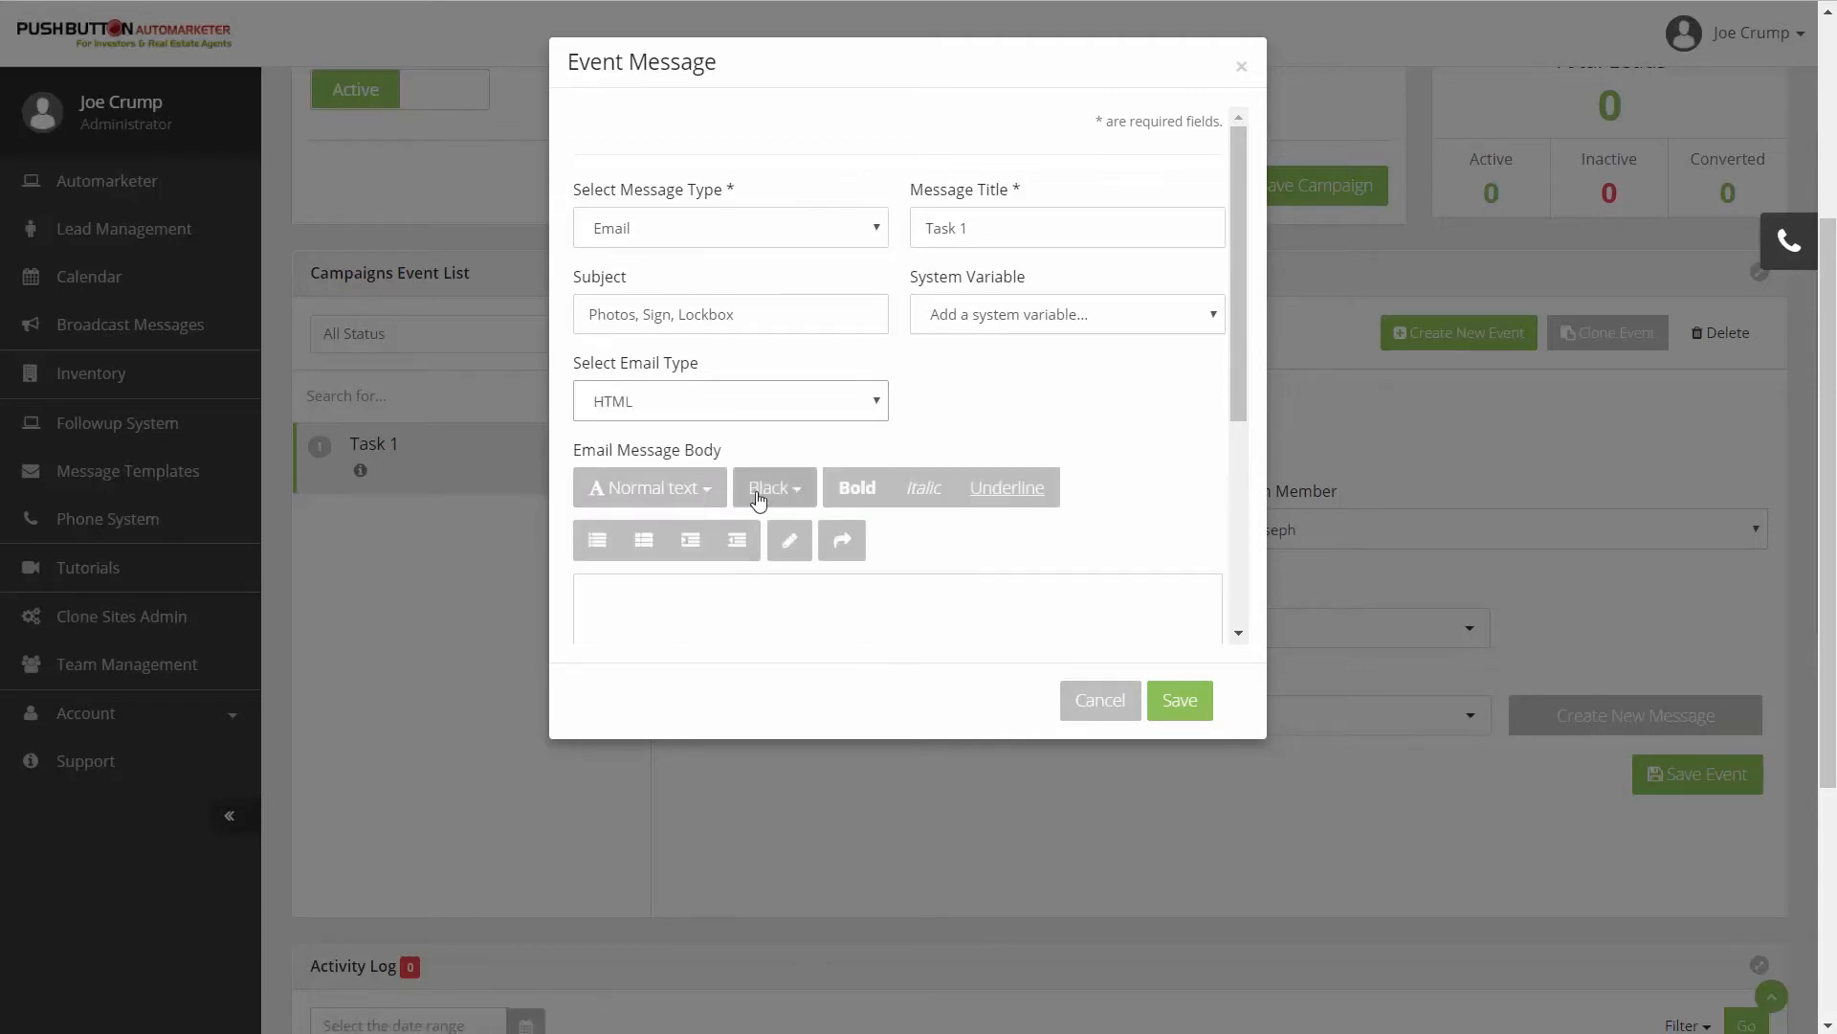
left_click(873, 404)
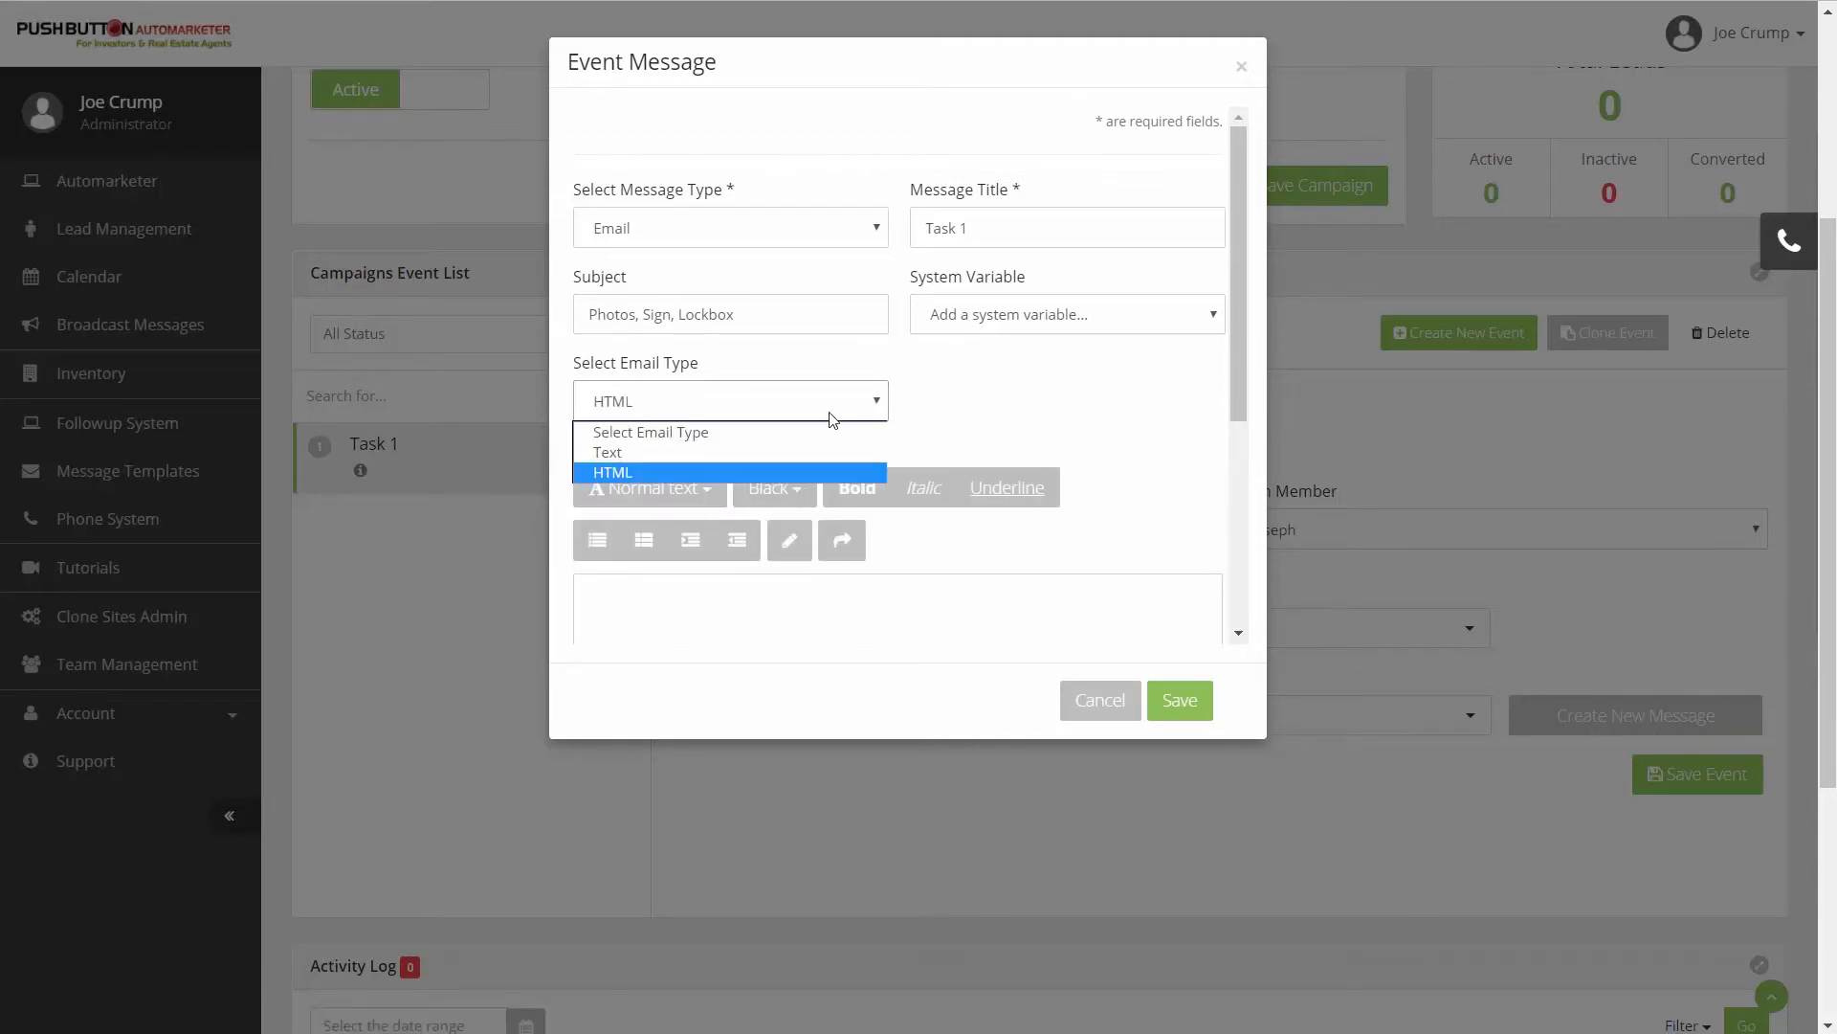
left_click(686, 453)
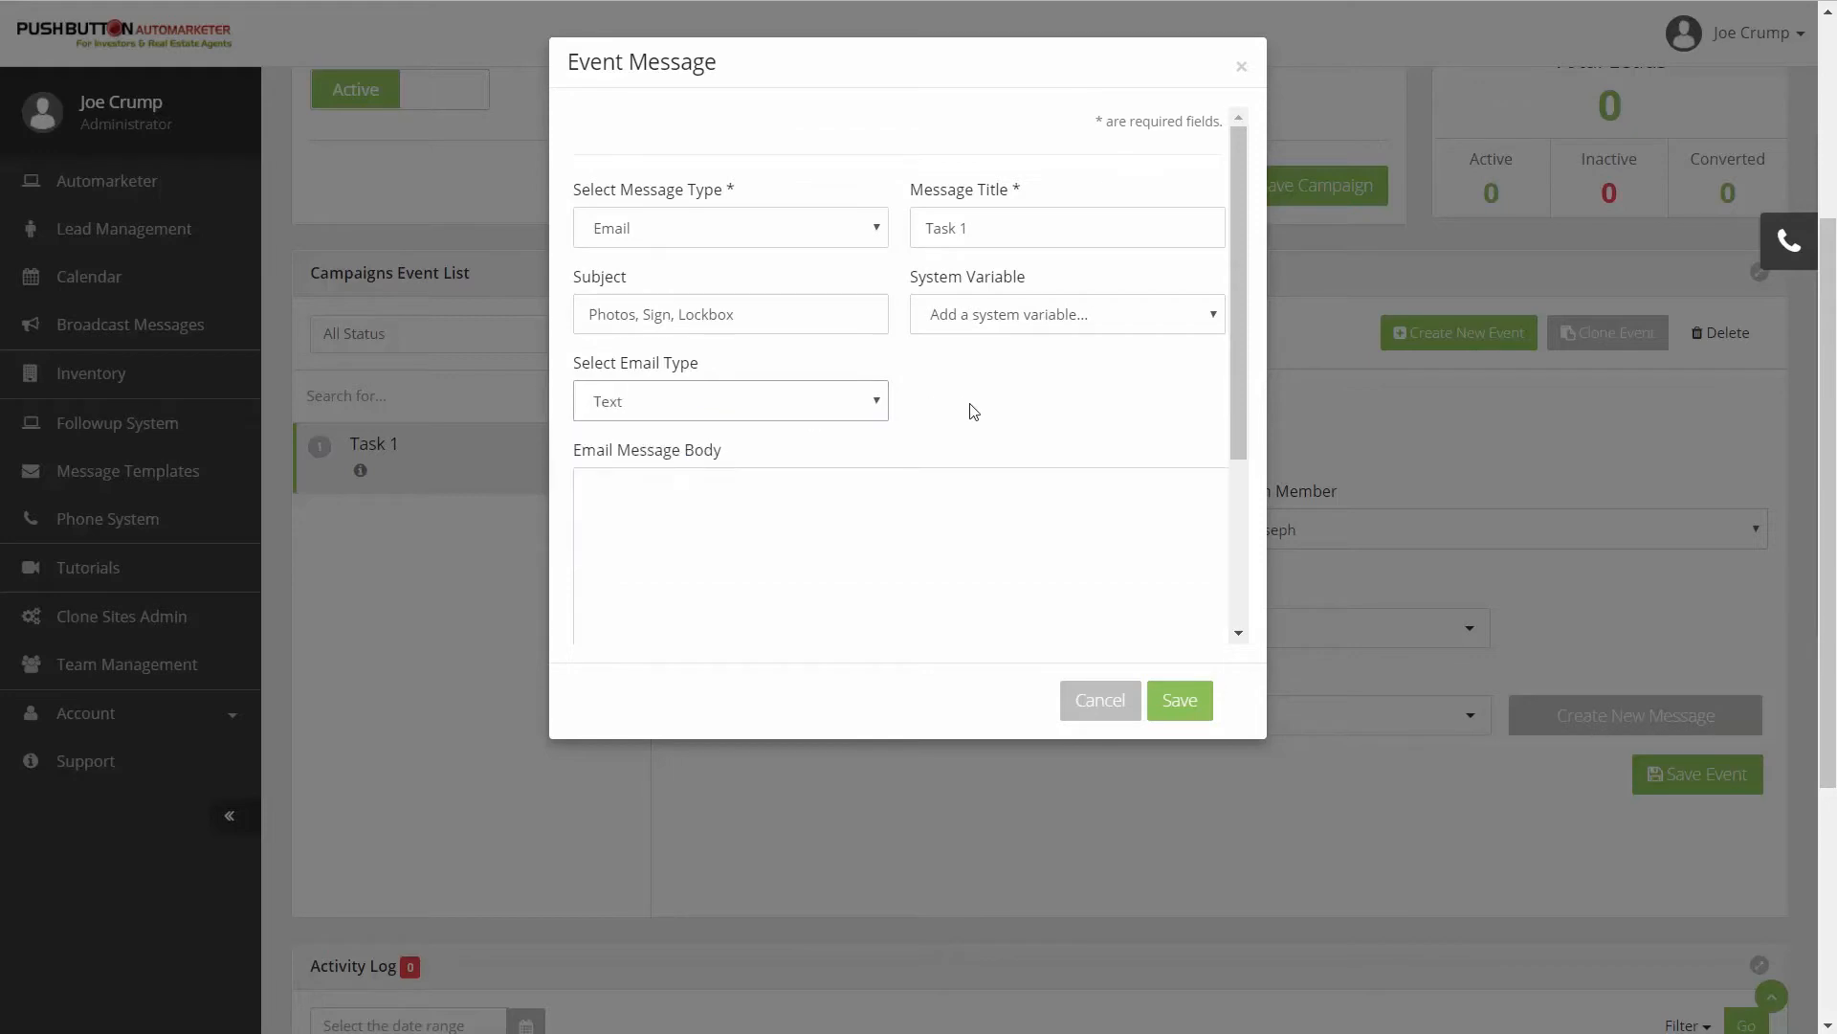
- Begin the email body with "We just got a new property located at:" and insert the lead's address, city, state and zip variables below it
left_click(722, 541)
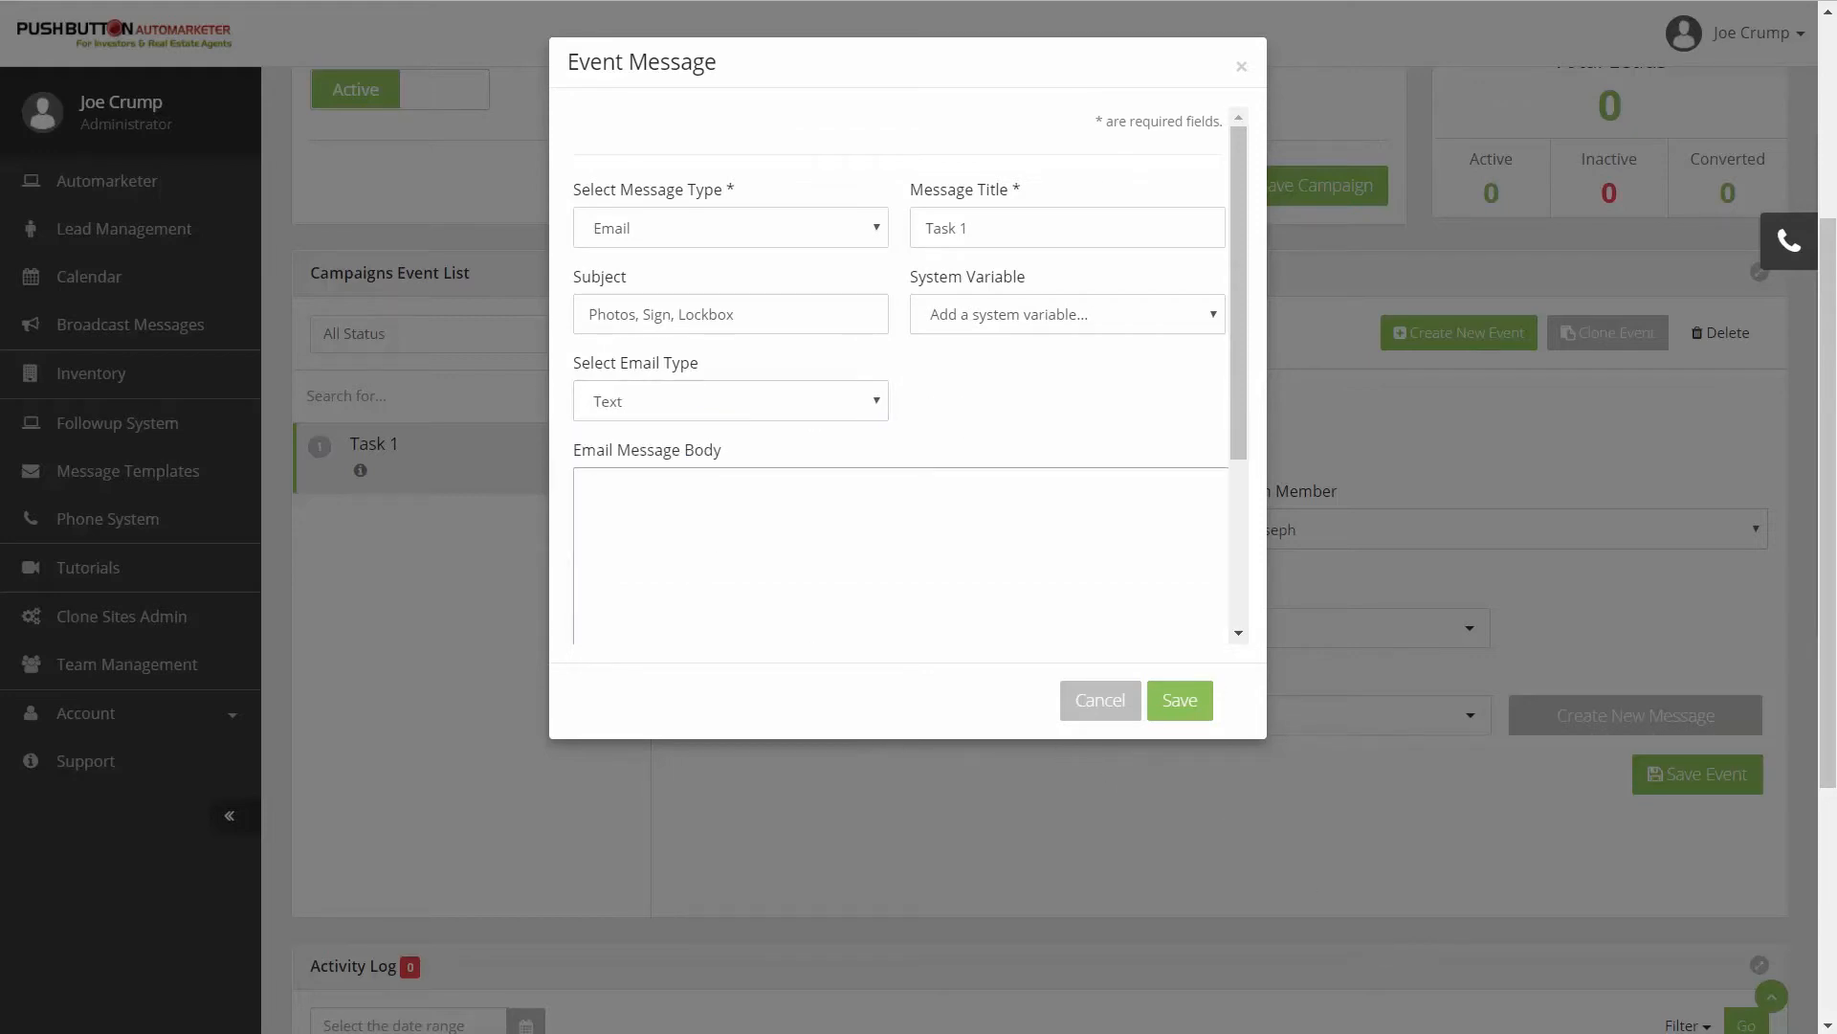
type("We just got a new property located at:")
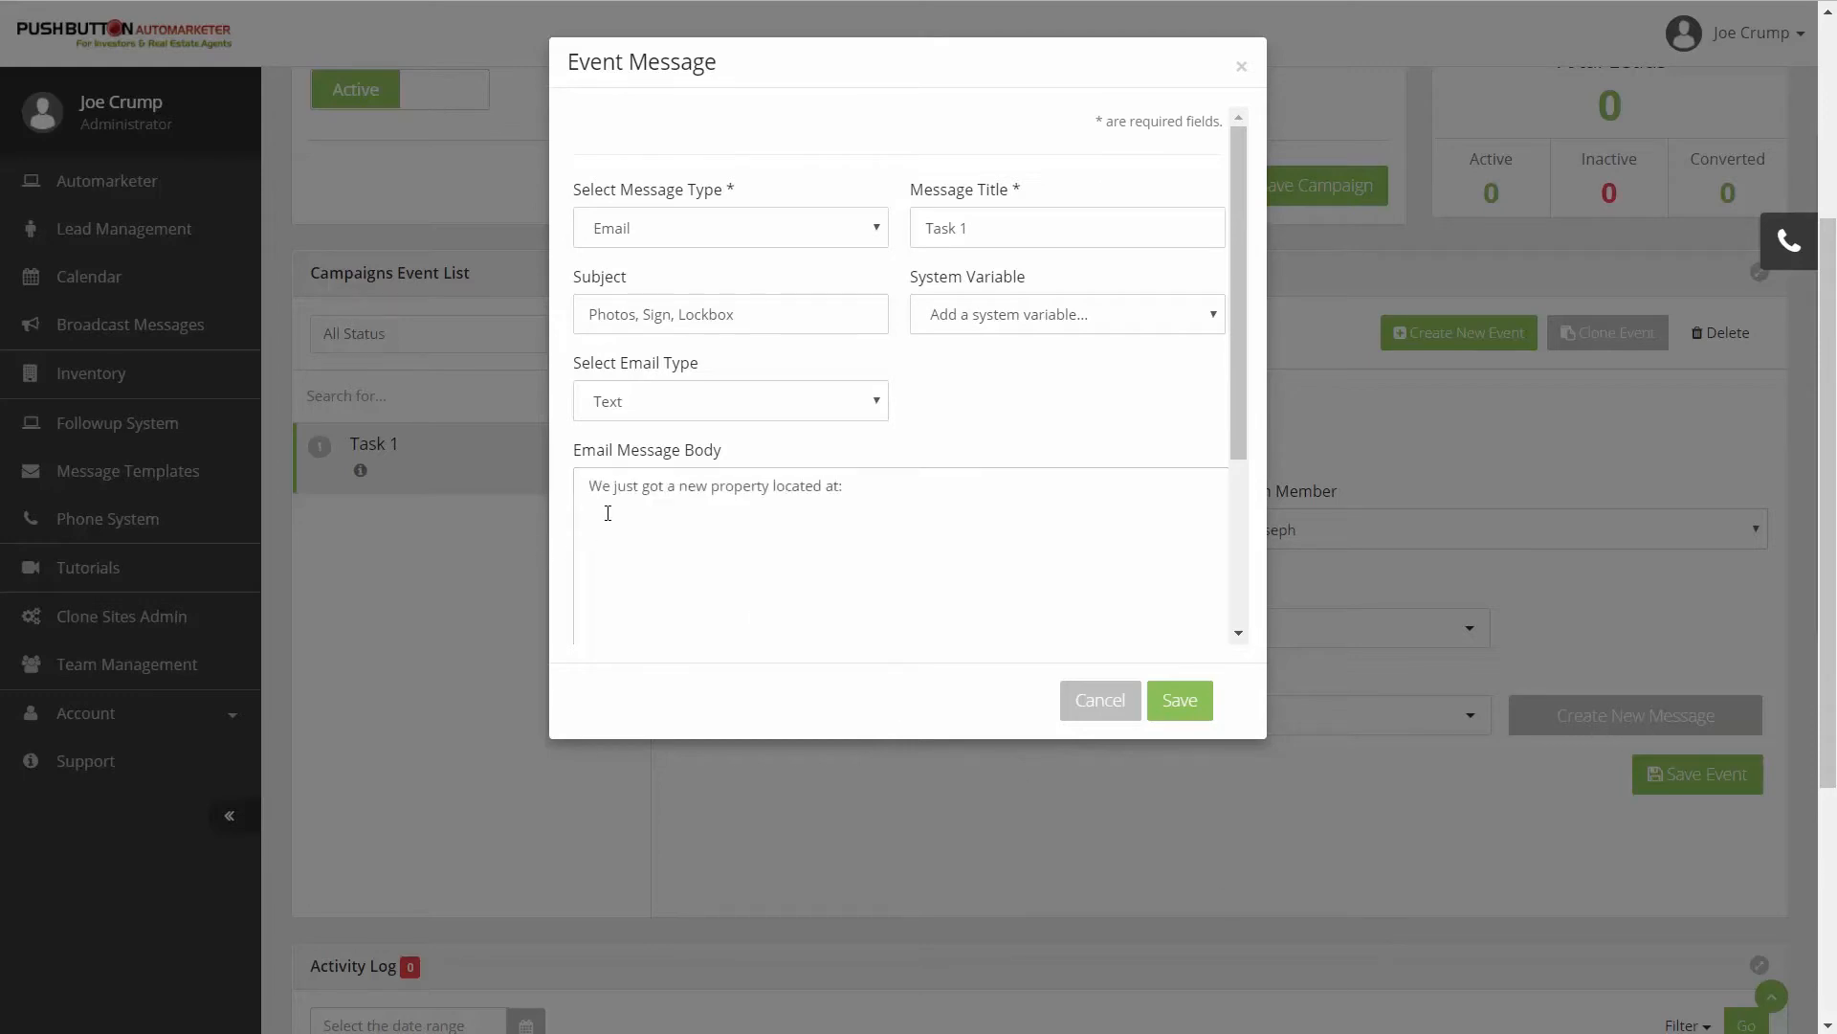
left_click(1031, 318)
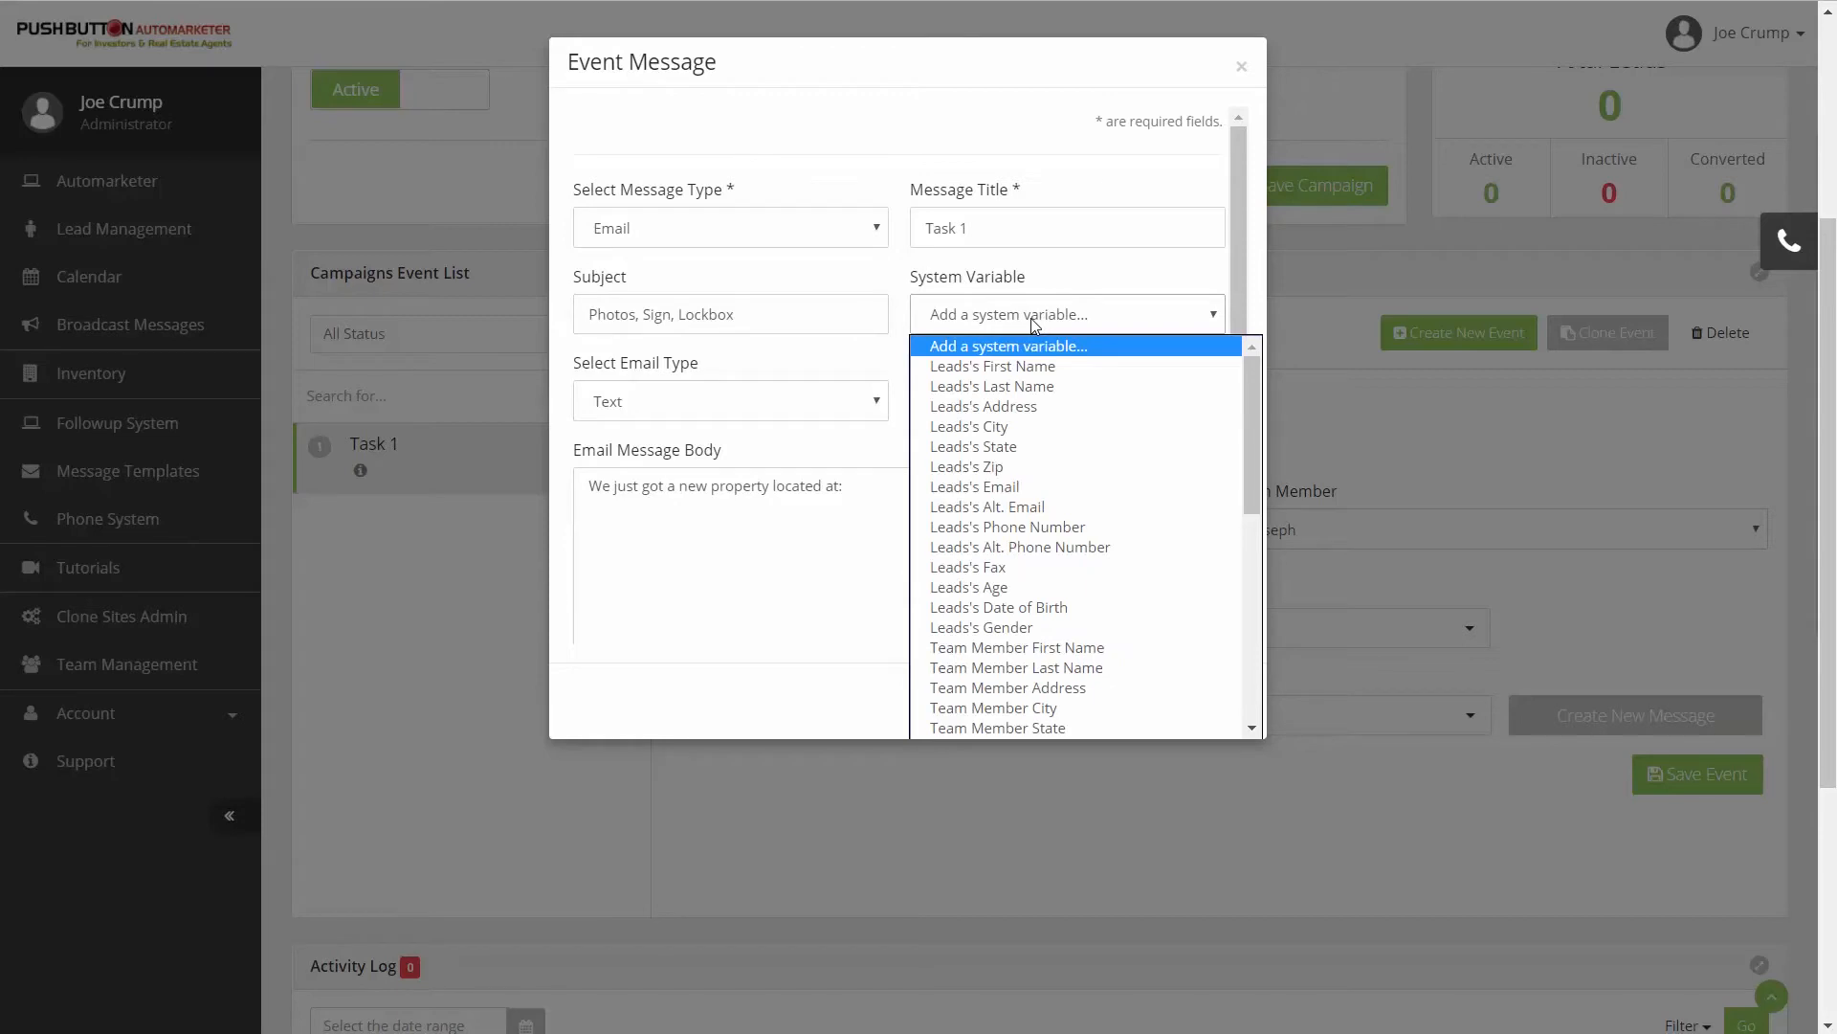
left_click(1014, 406)
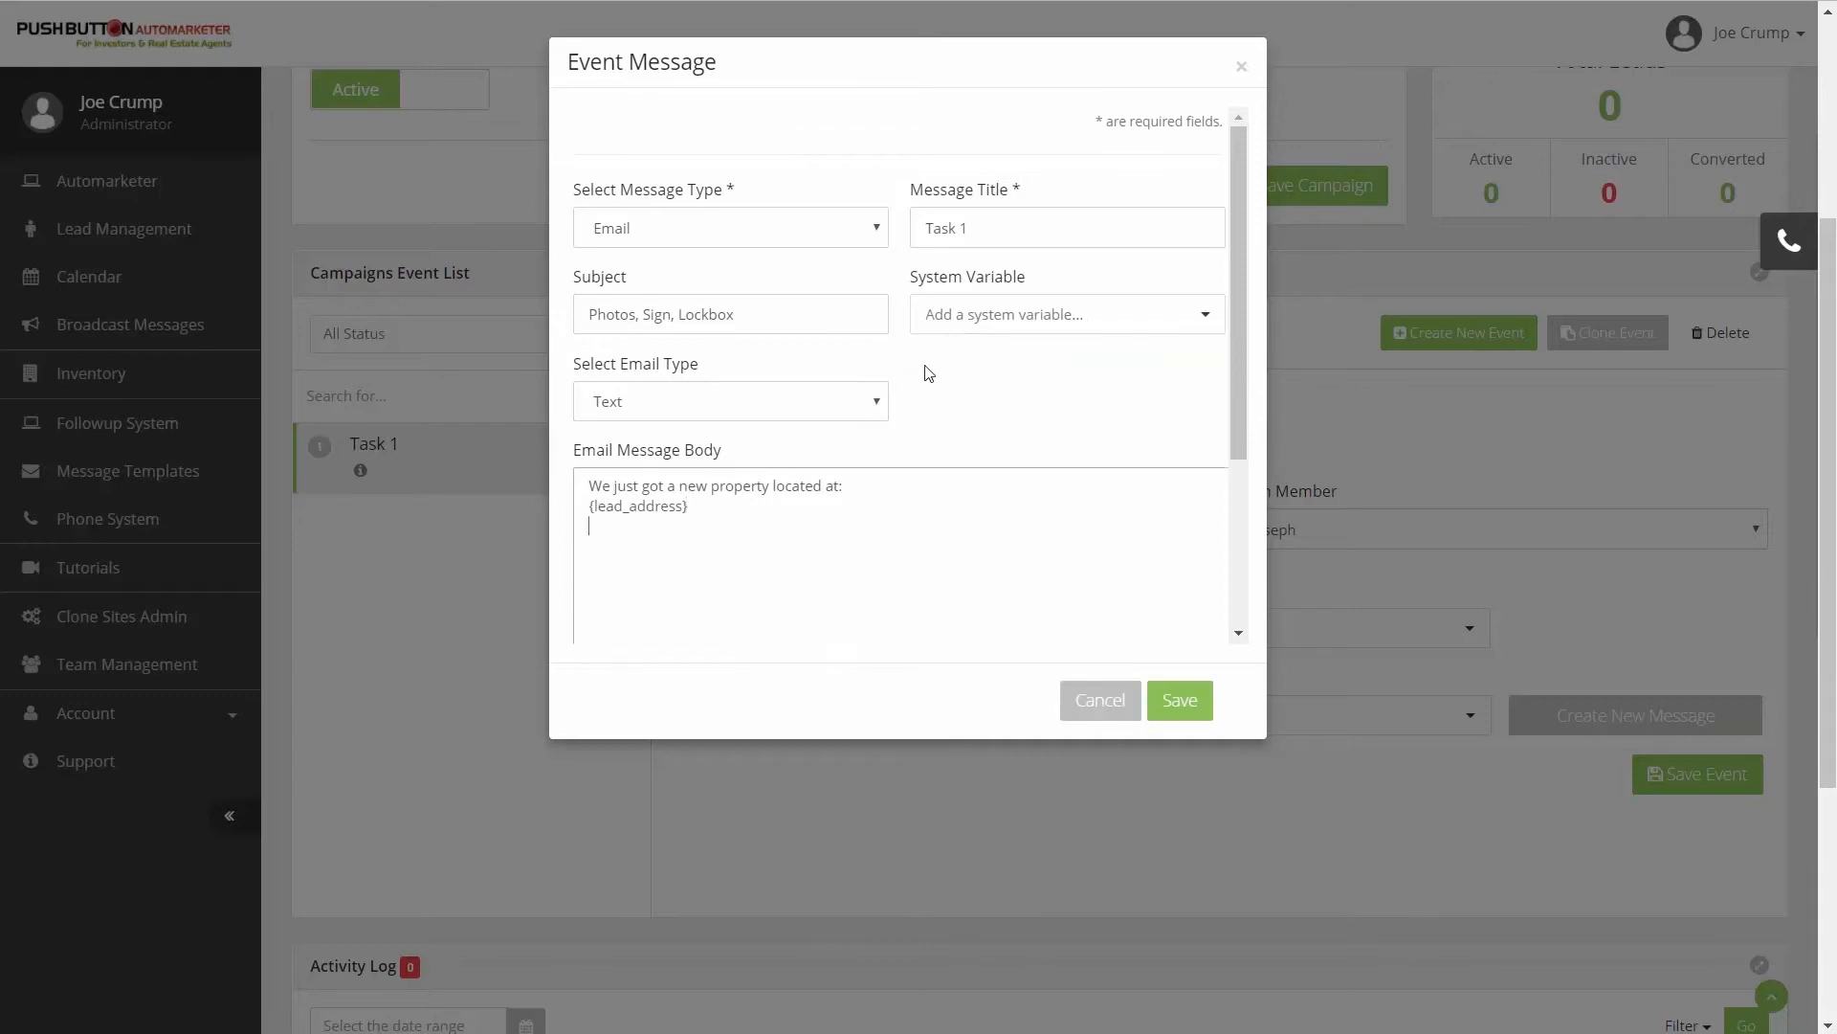
left_click(938, 327)
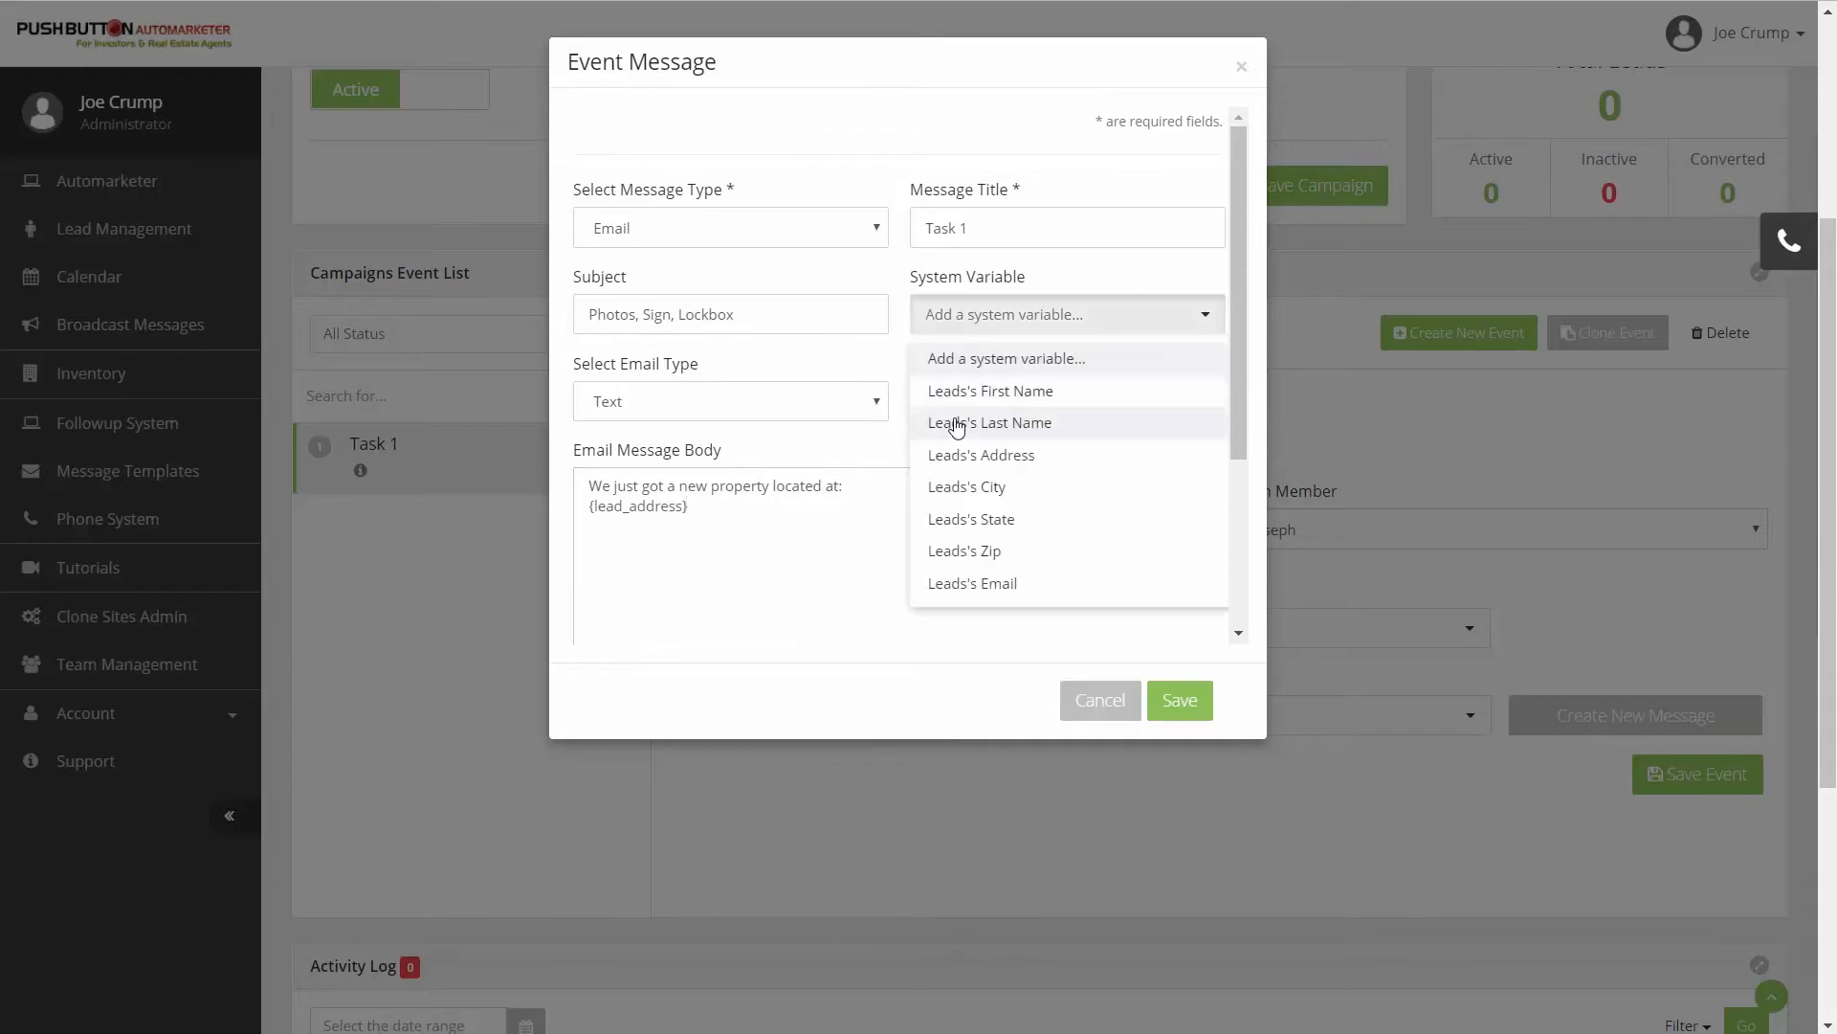
left_click(967, 486)
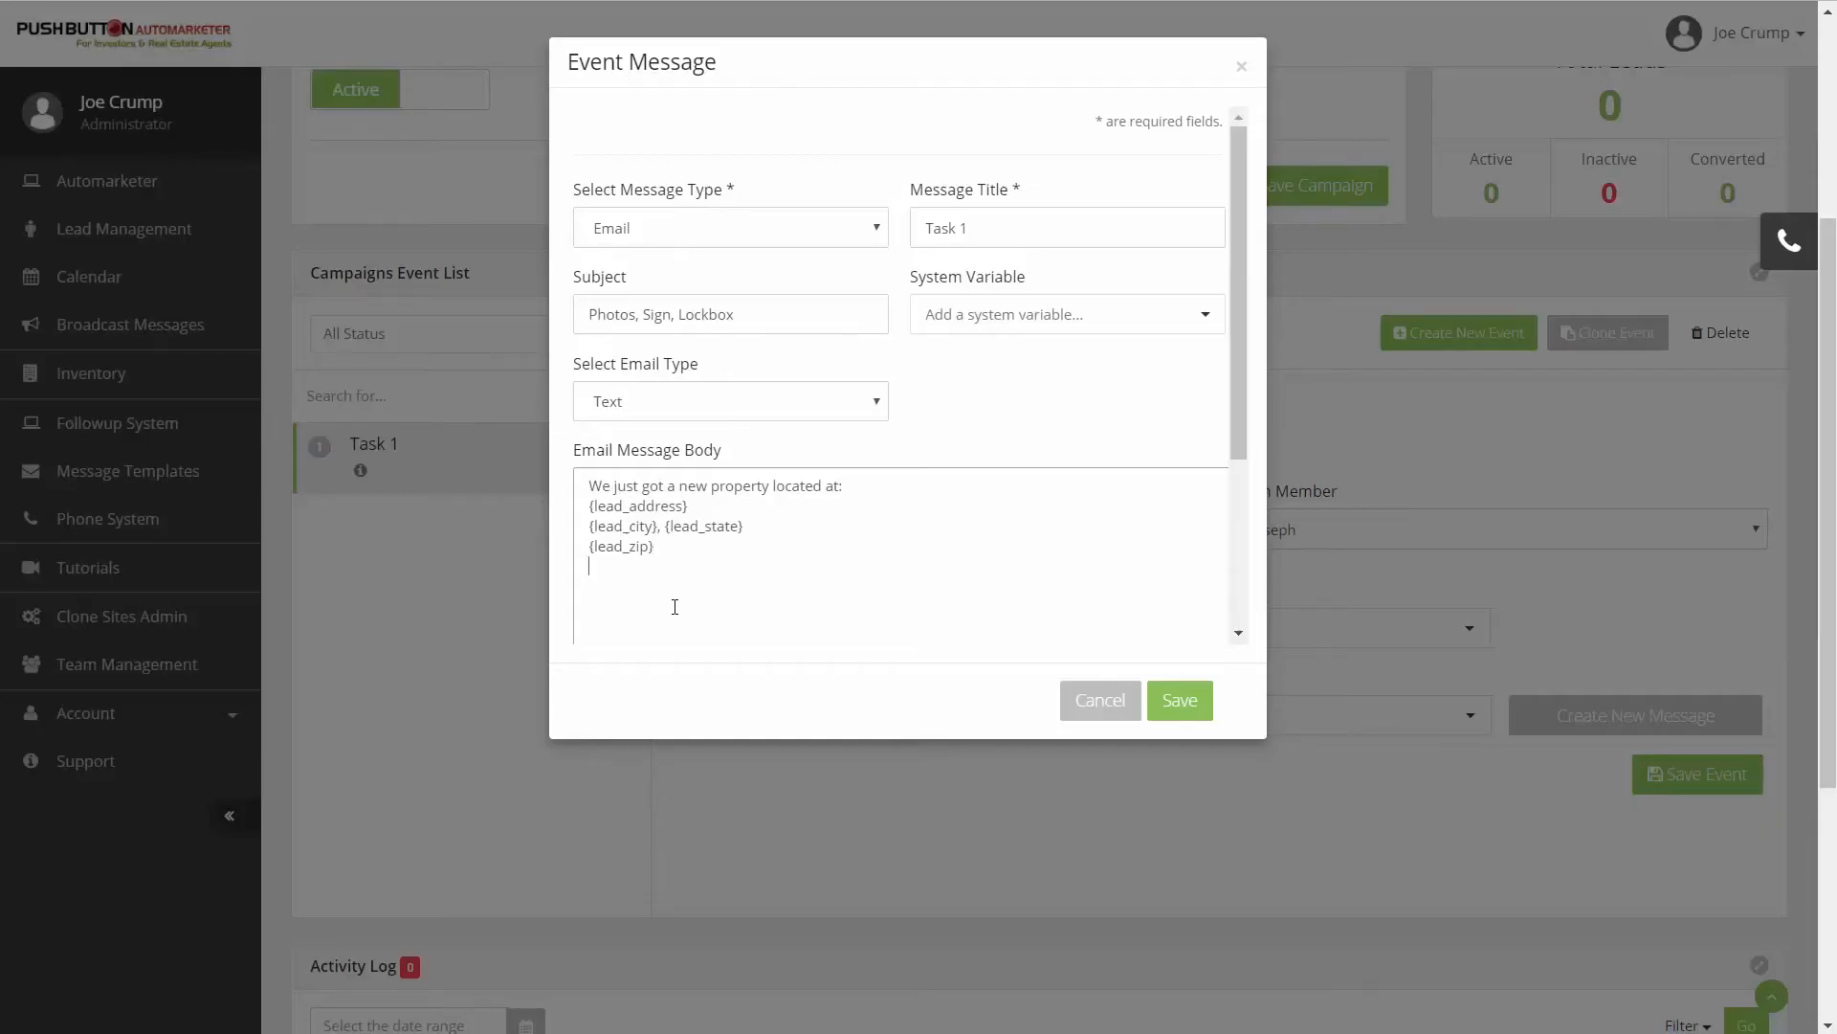
left_click(1000, 314)
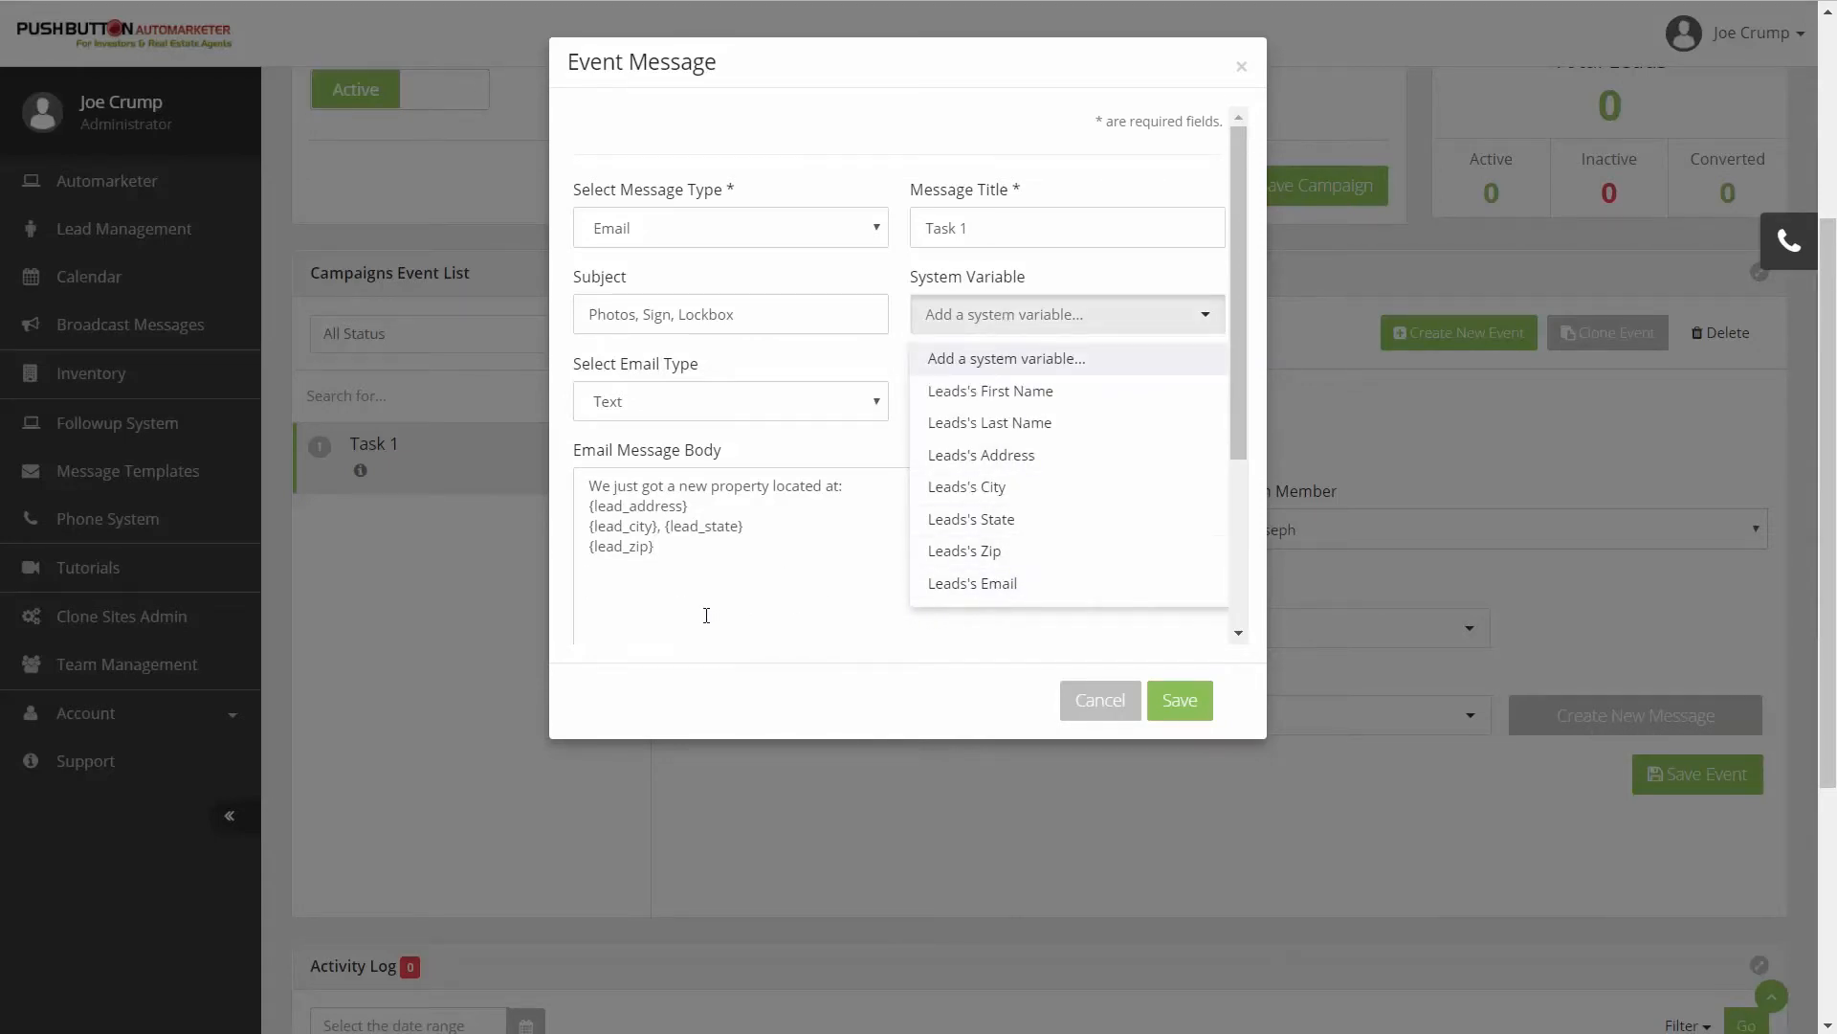
left_click(657, 593)
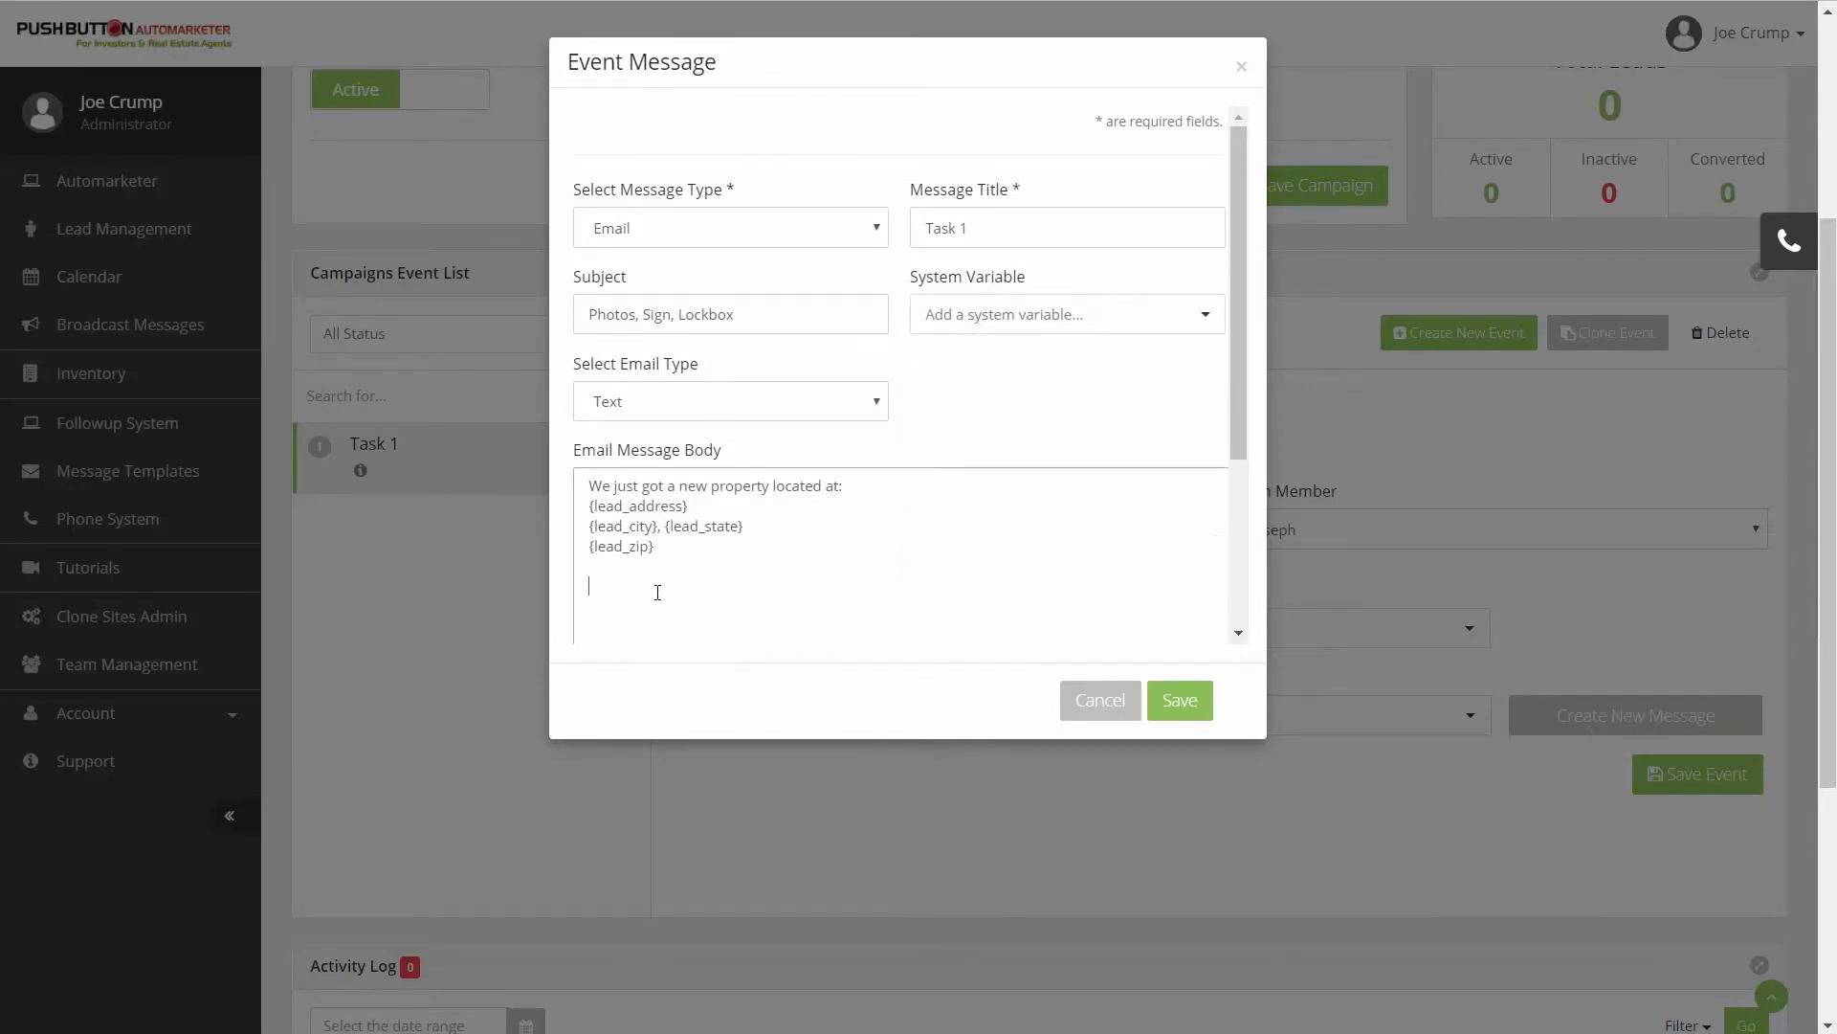
- Add the greeting line "Hi {team_first_name}," above the body text, using the Team Member First Name system variable
left_click(593, 480)
type("Hi")
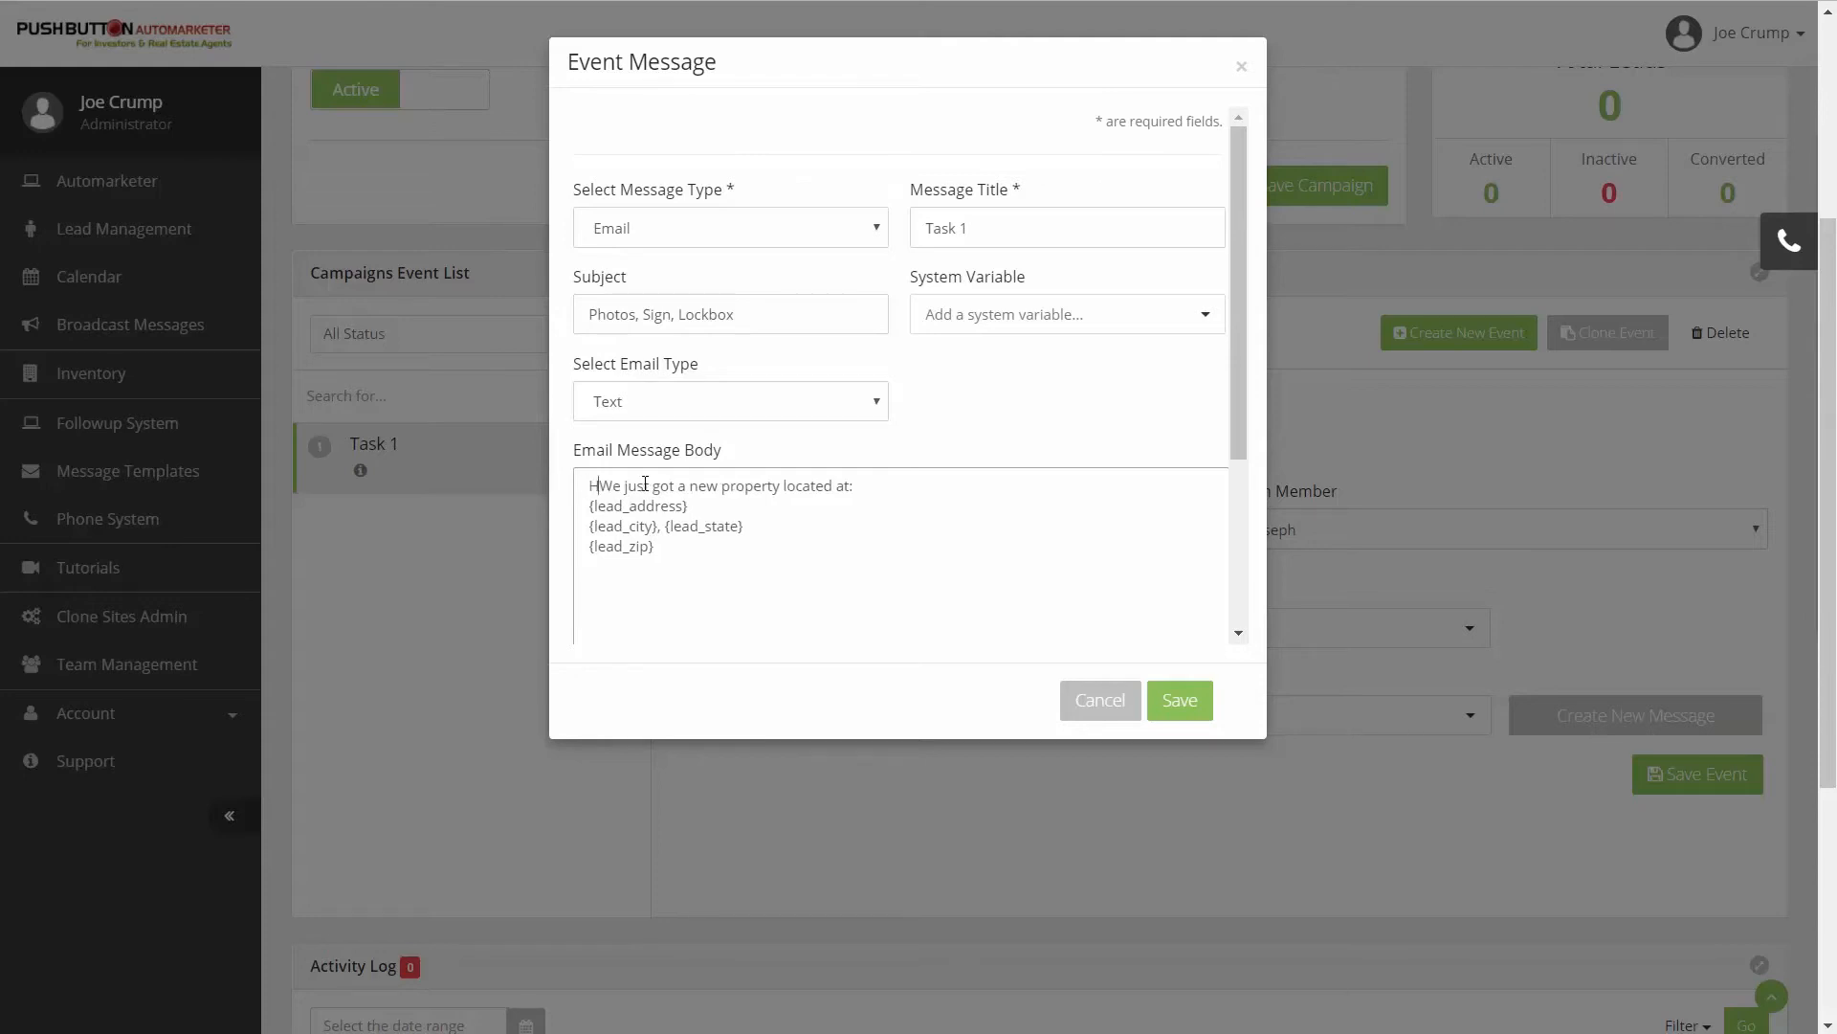
key("Return")
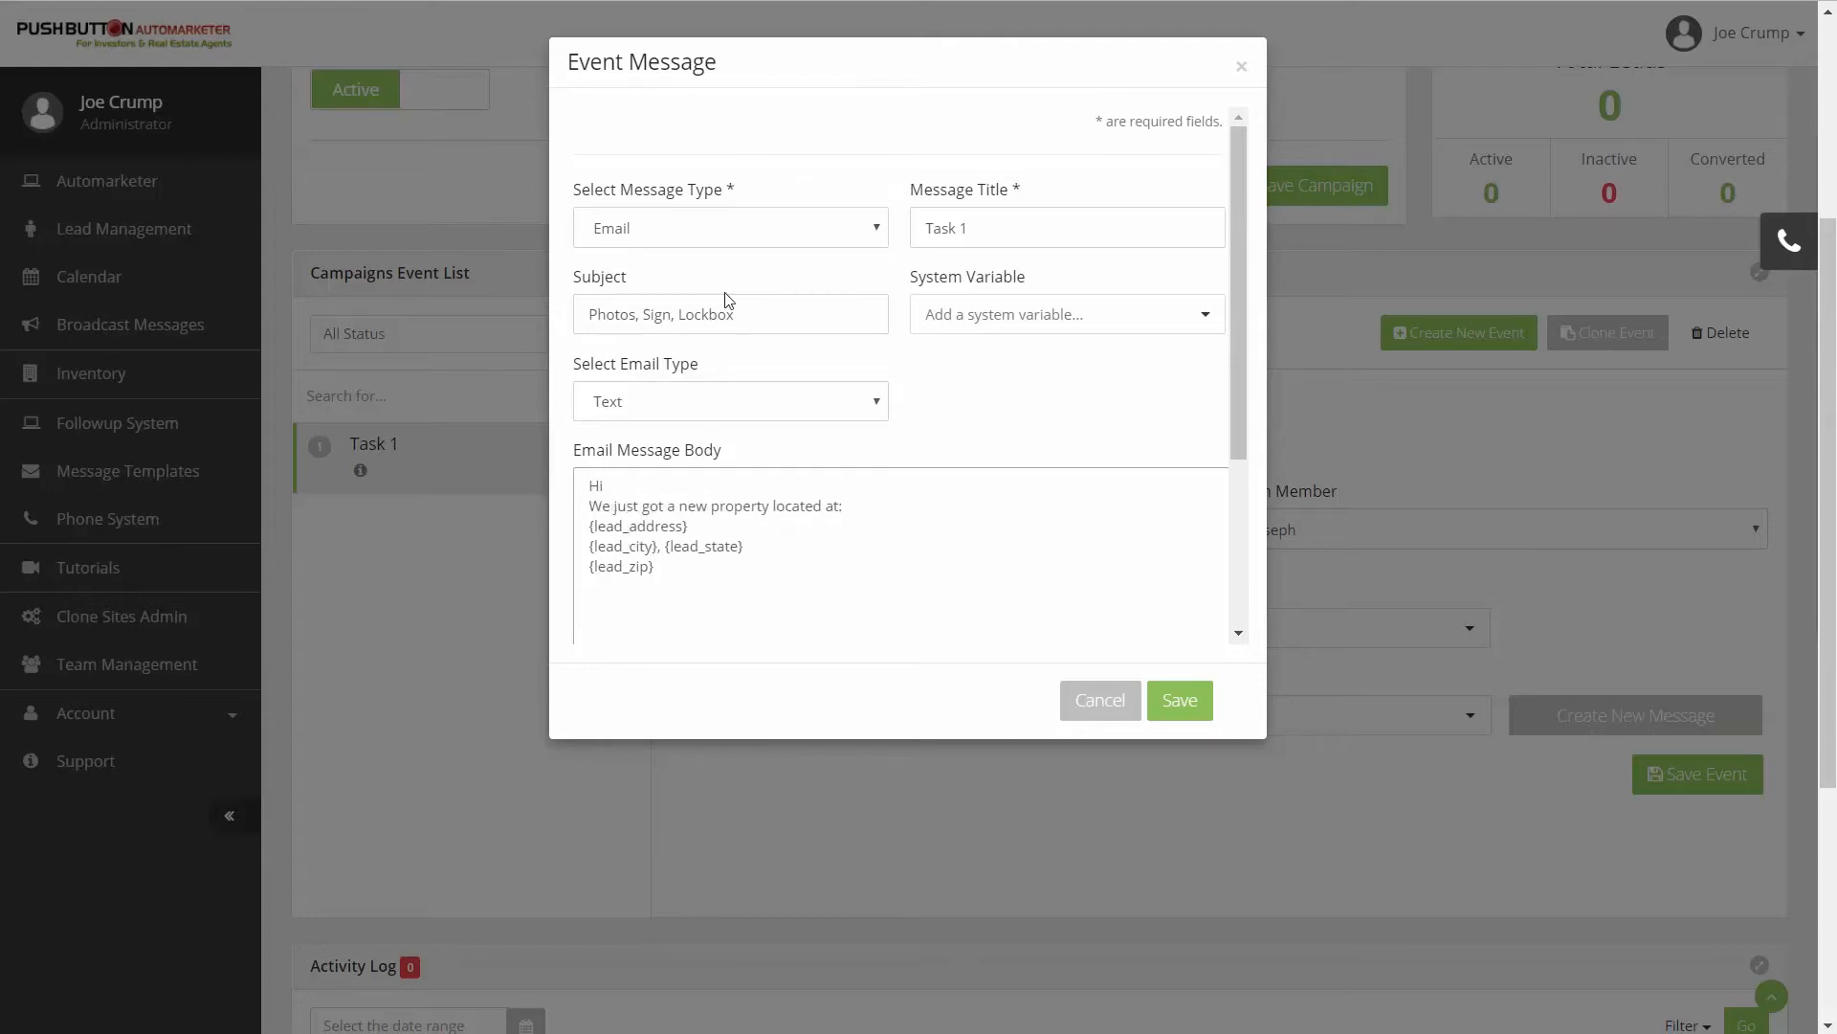
left_click(1056, 333)
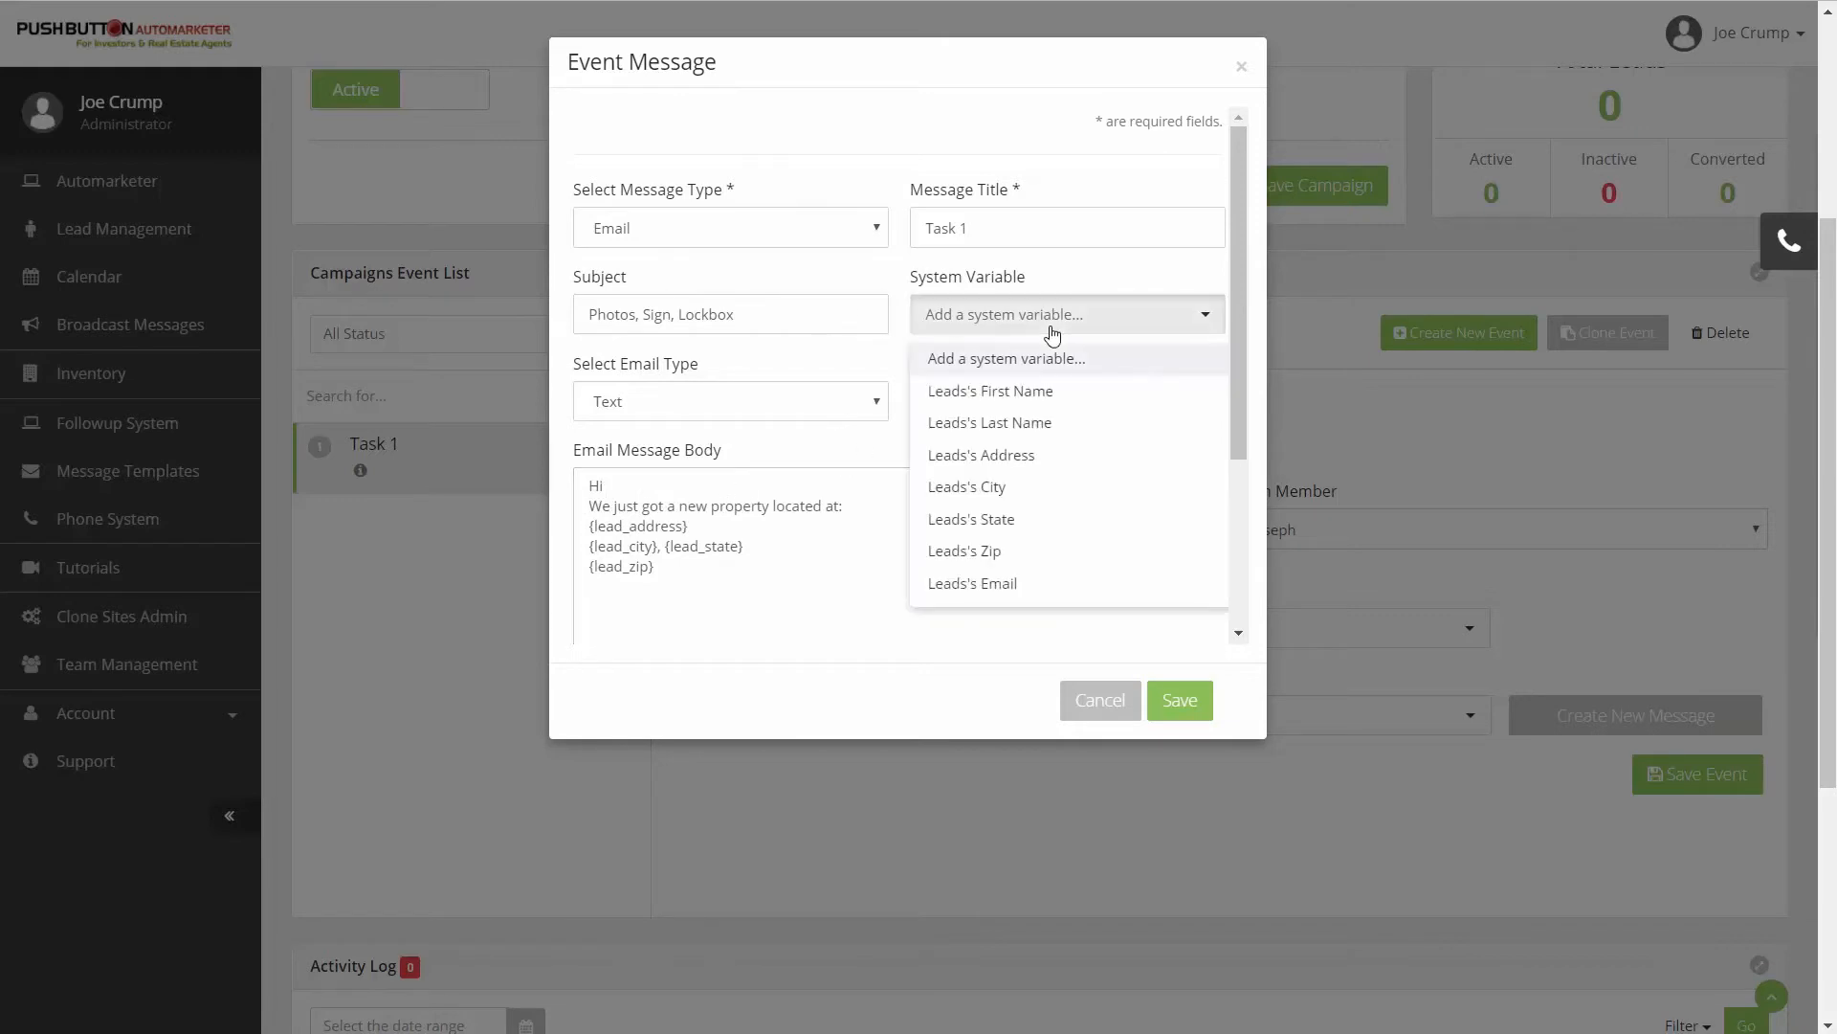
scroll(996, 472, "down", 4)
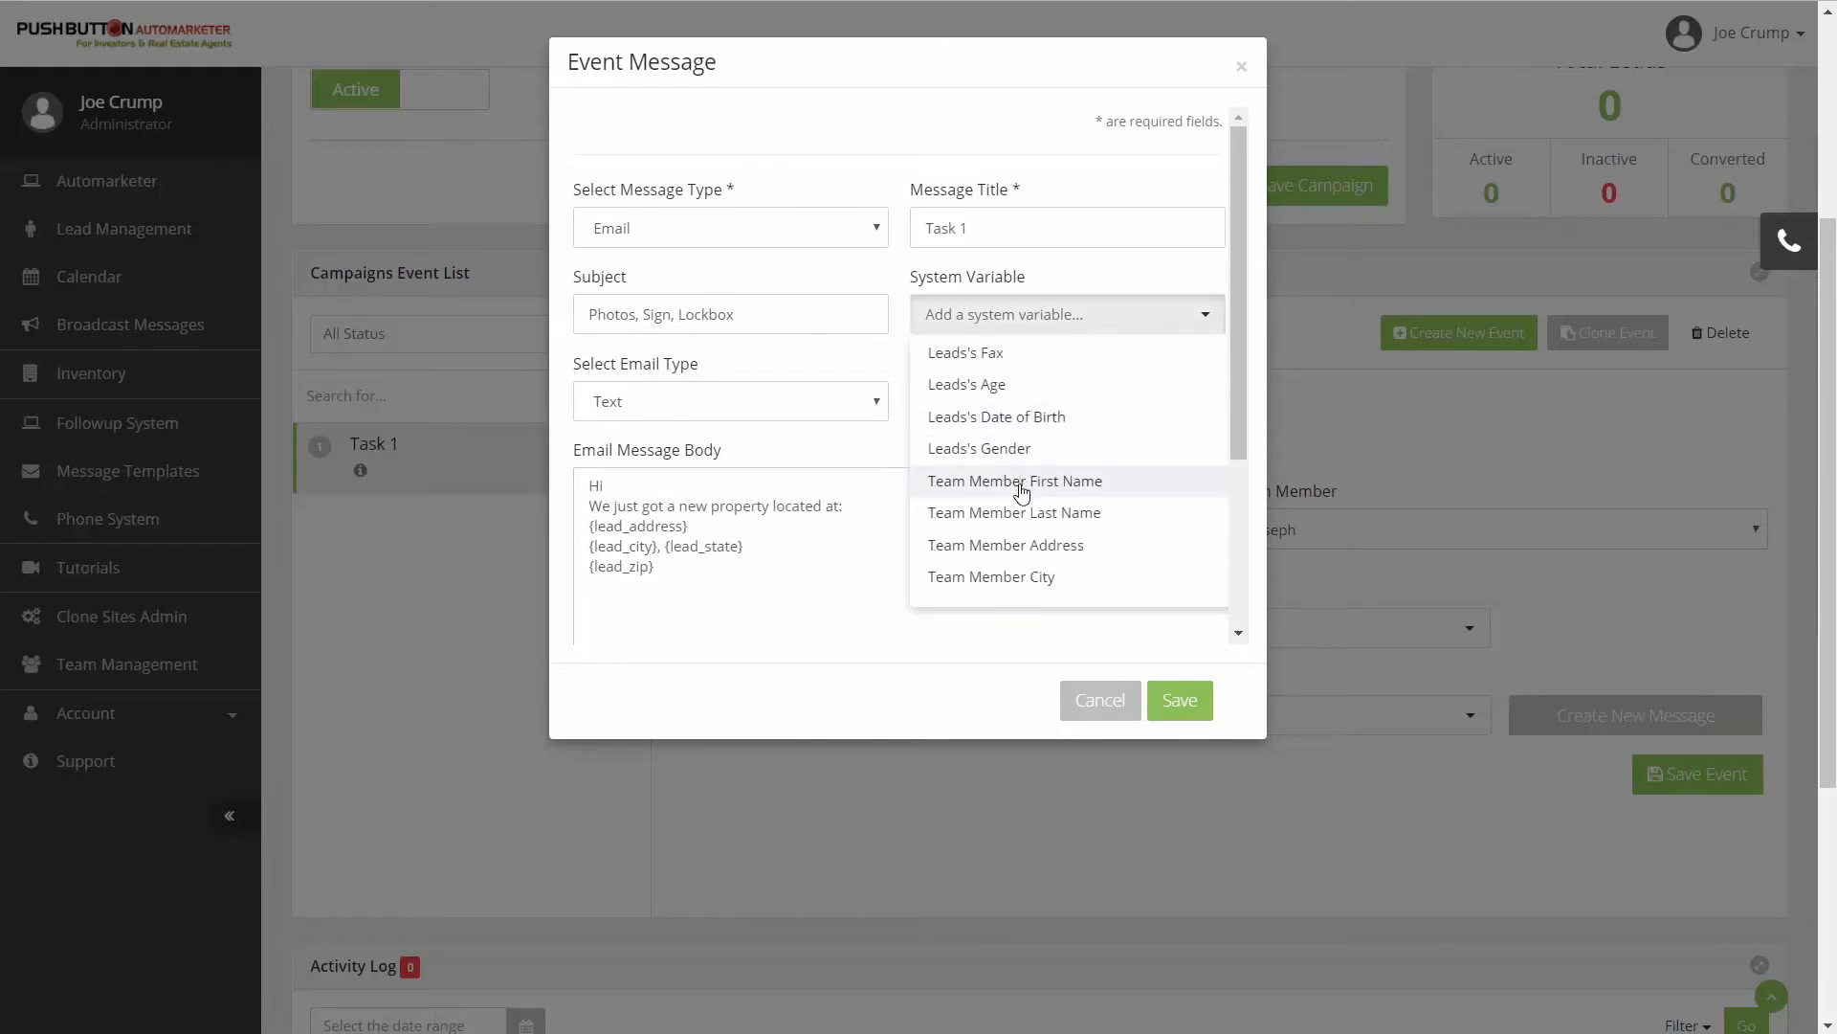
left_click(1022, 483)
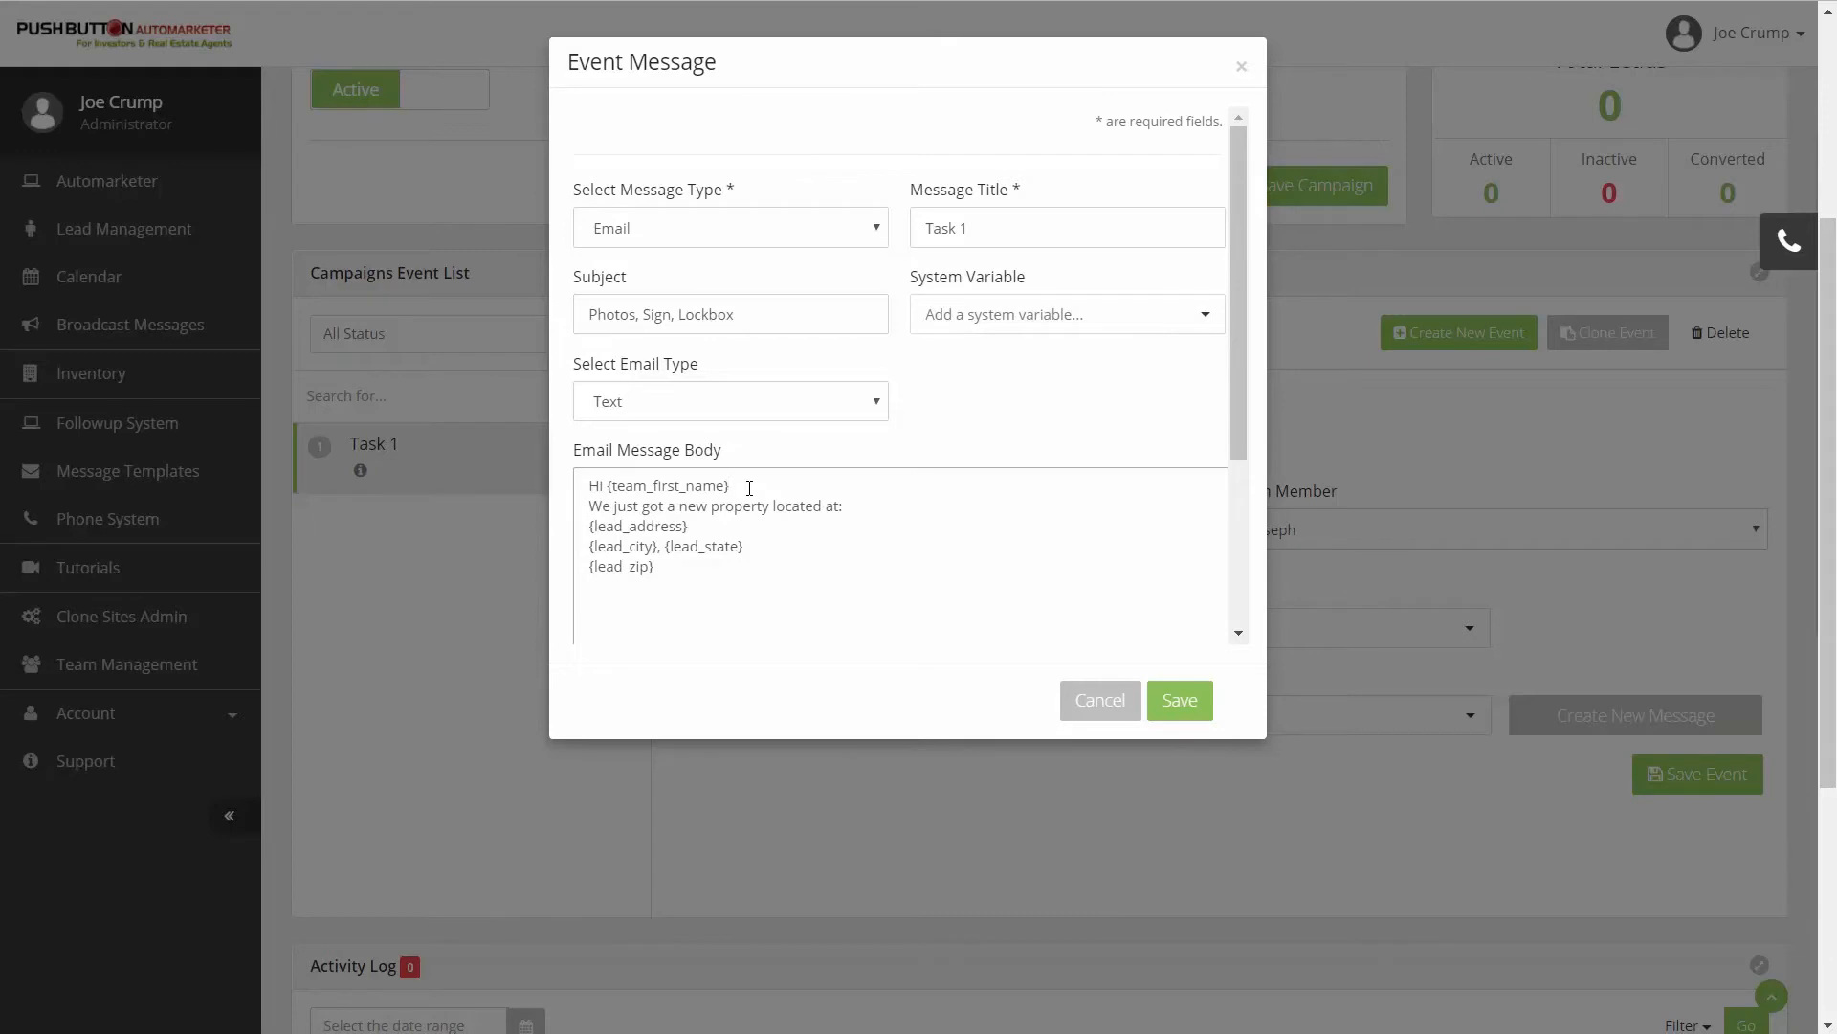
type(",")
key("Return")
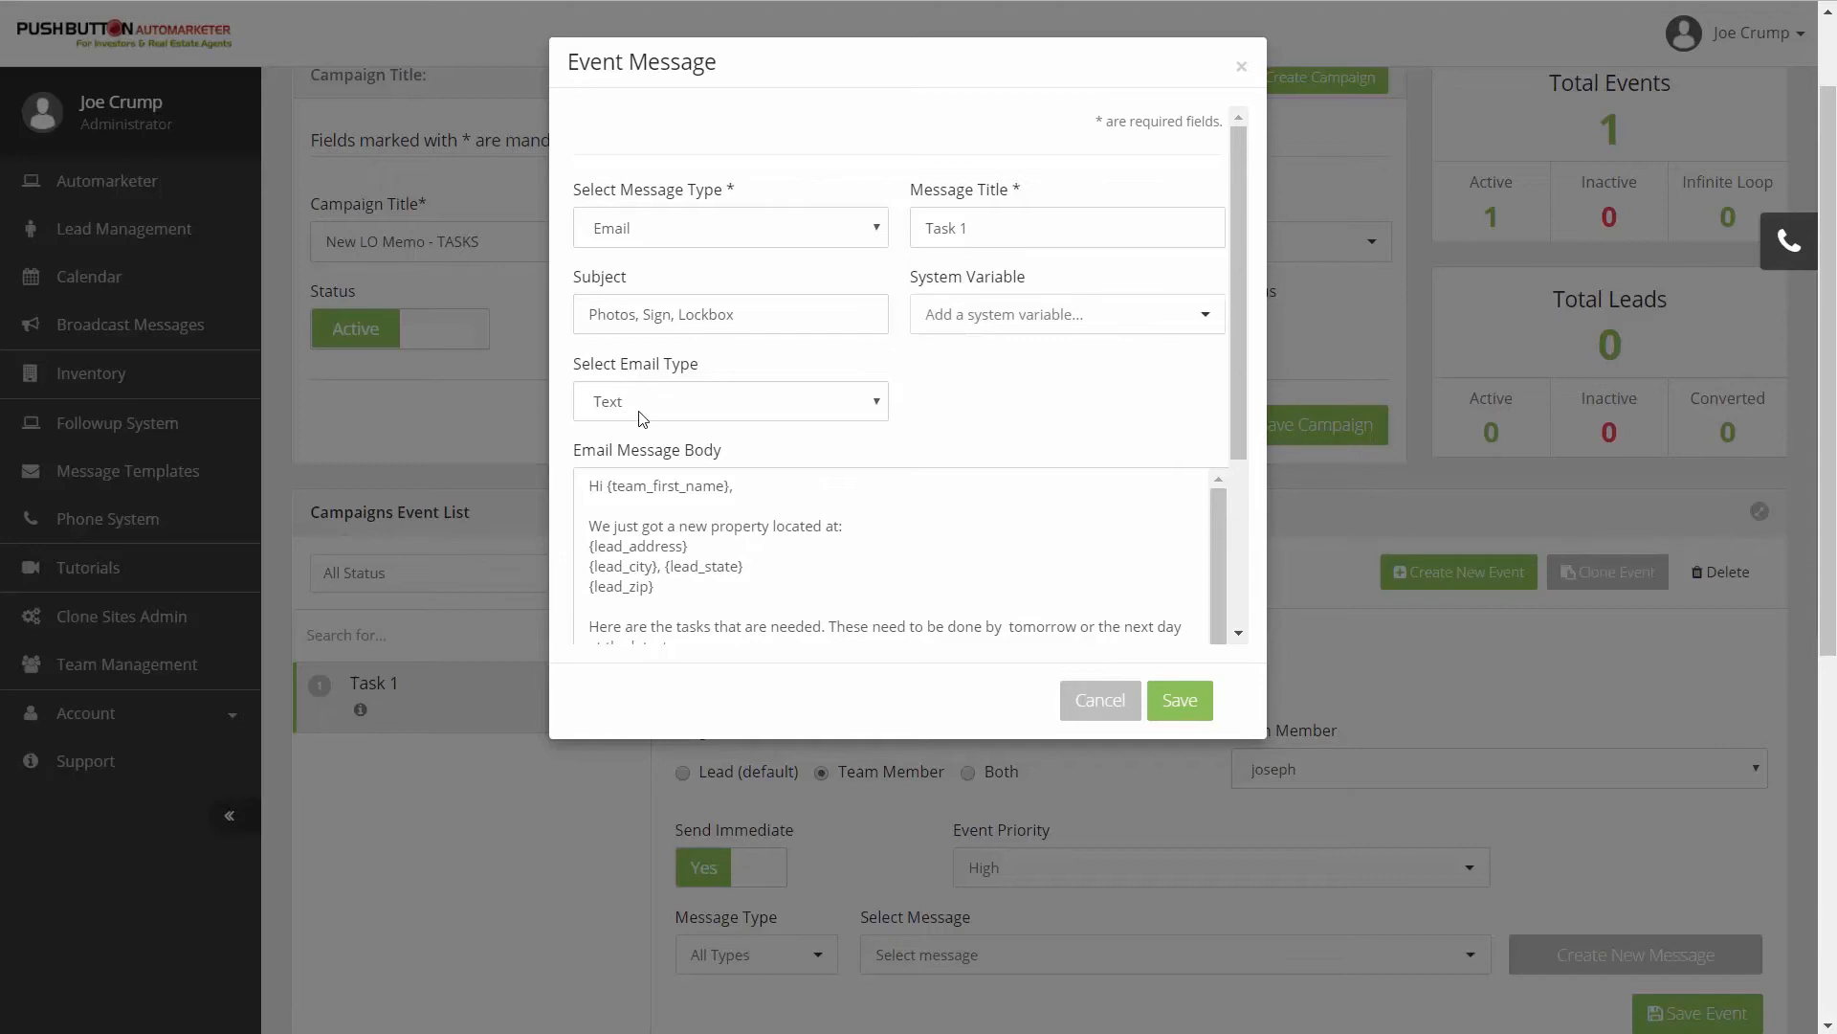
- Review the whole email body, including the numbered tasks, the sign's phone number, the {user_email} variable and the sign-off
scroll(985, 385, "down", 5)
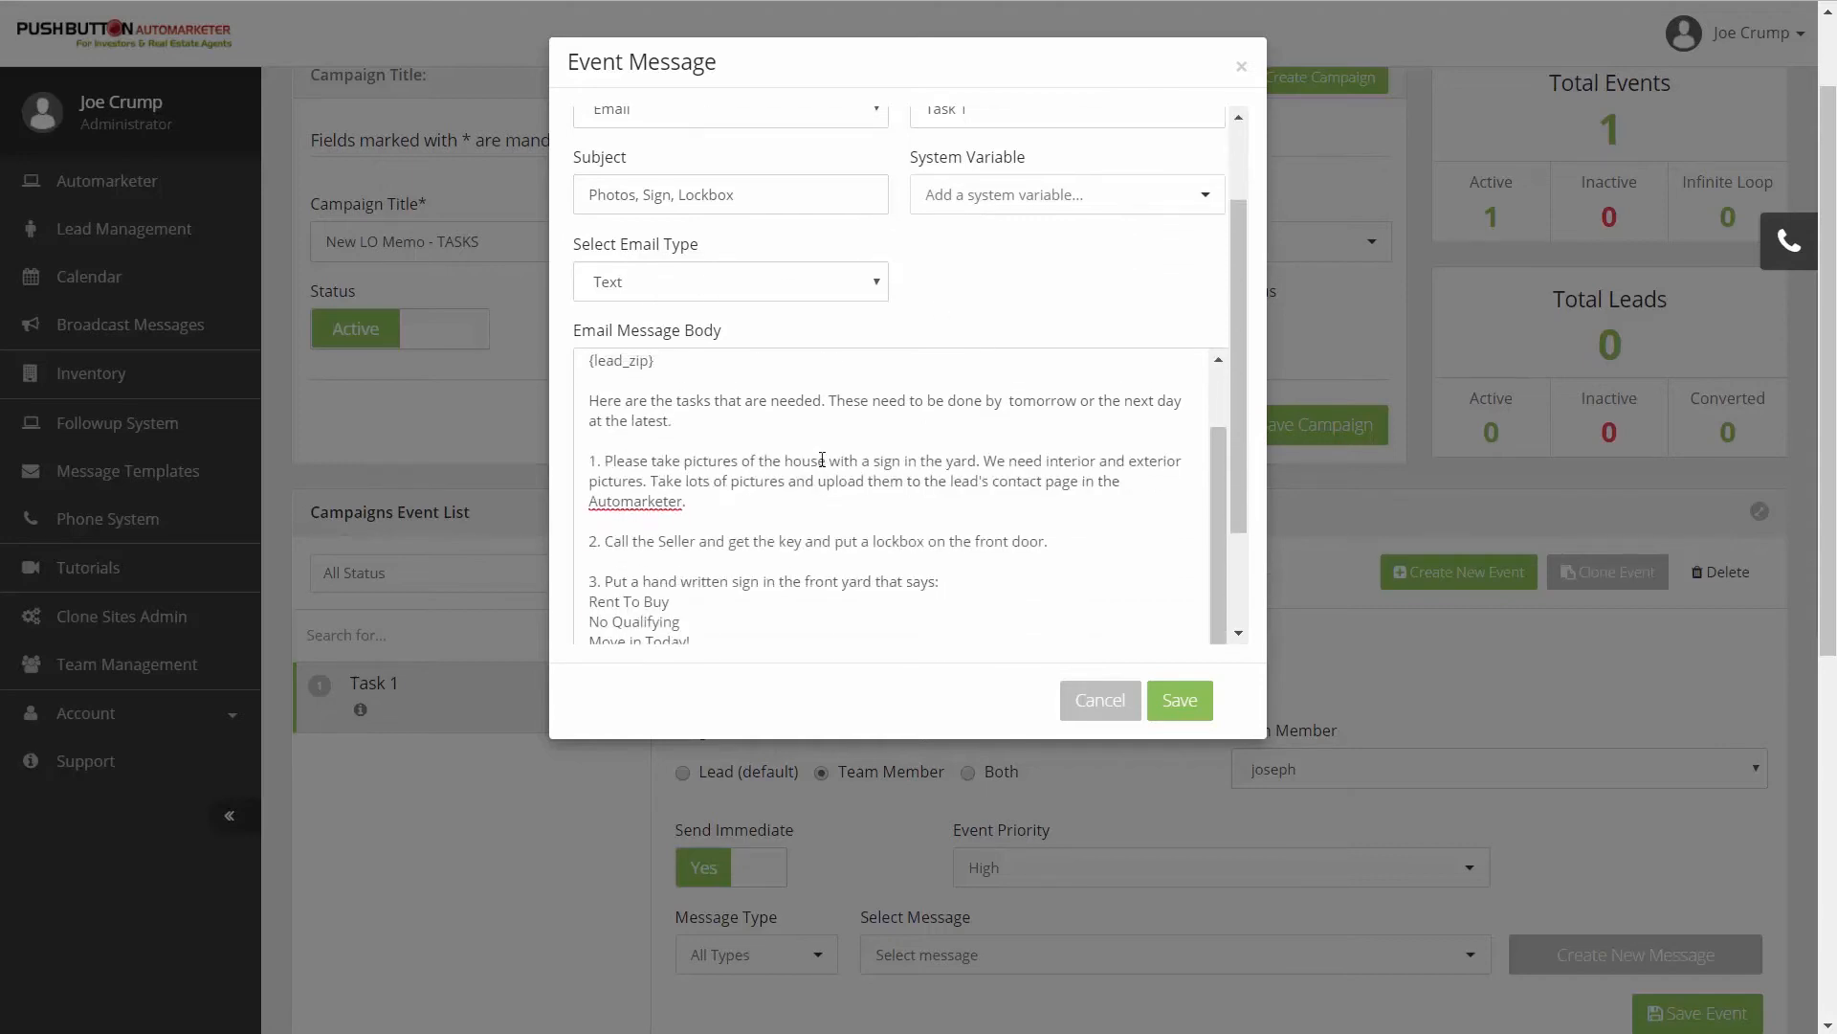
scroll(822, 459, "up", 2)
left_click_drag(1232, 295, 1223, 381)
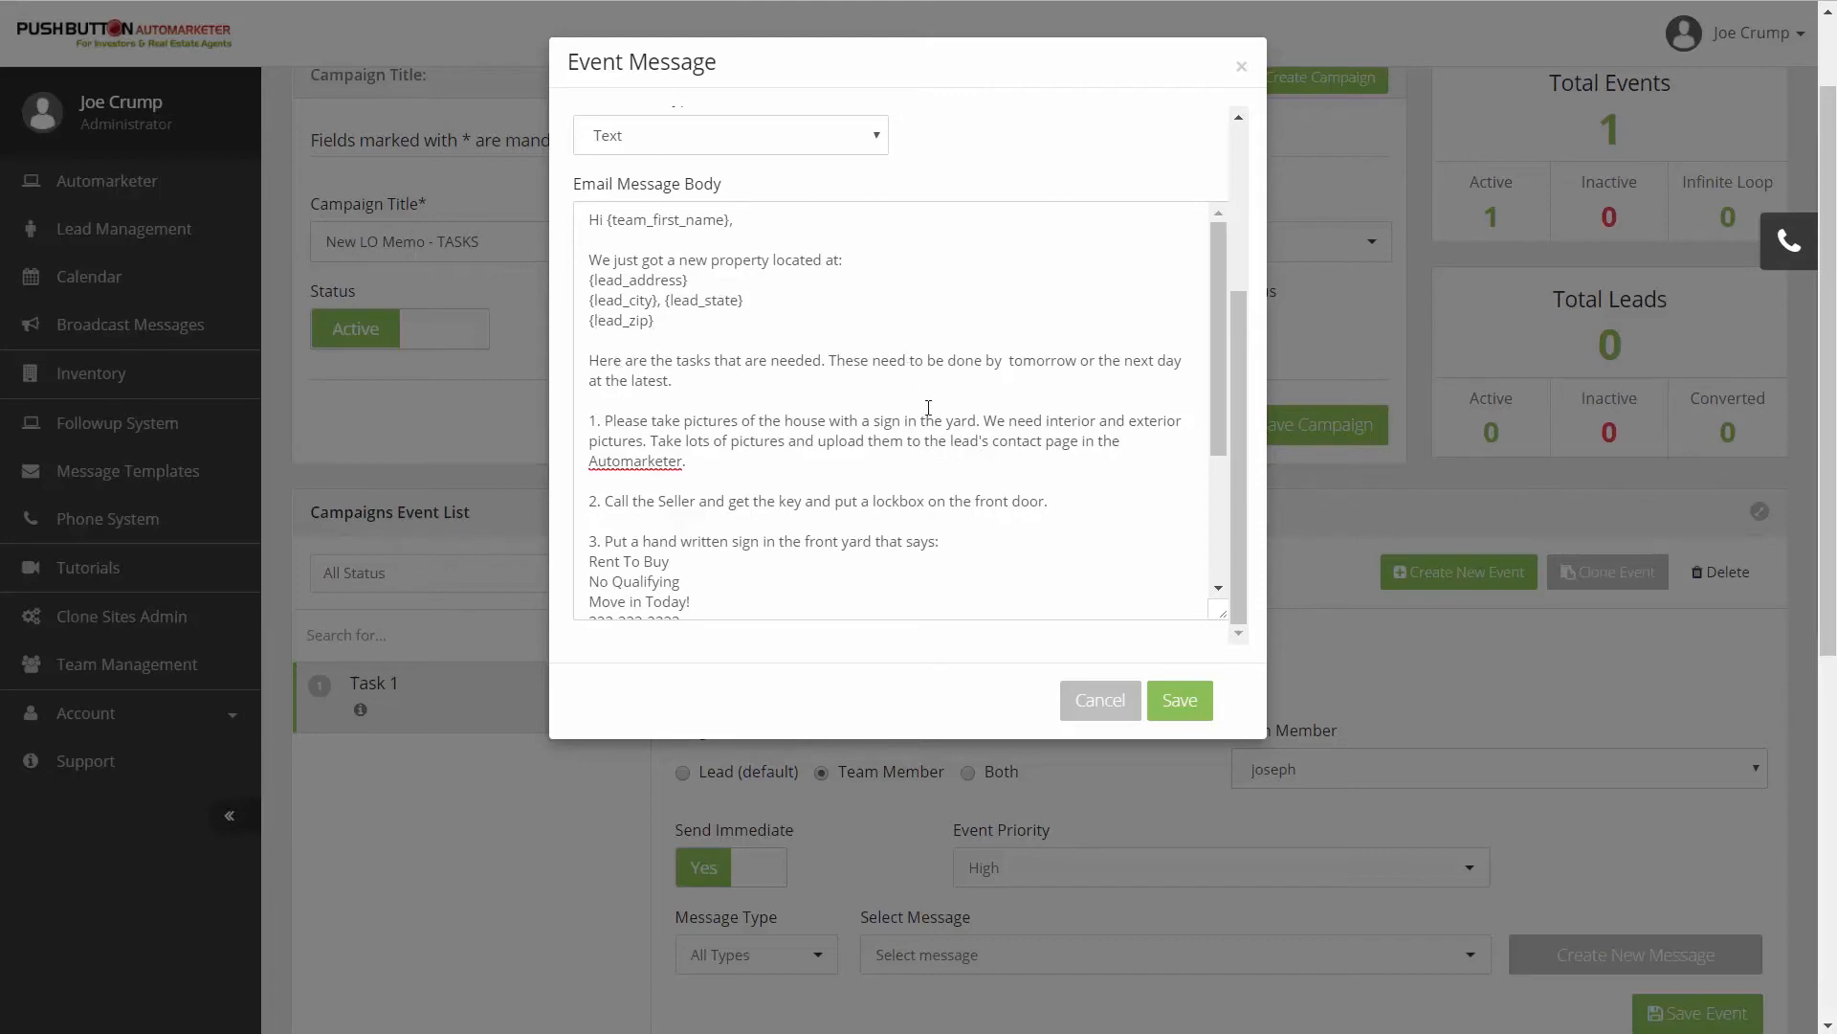
left_click(616, 422)
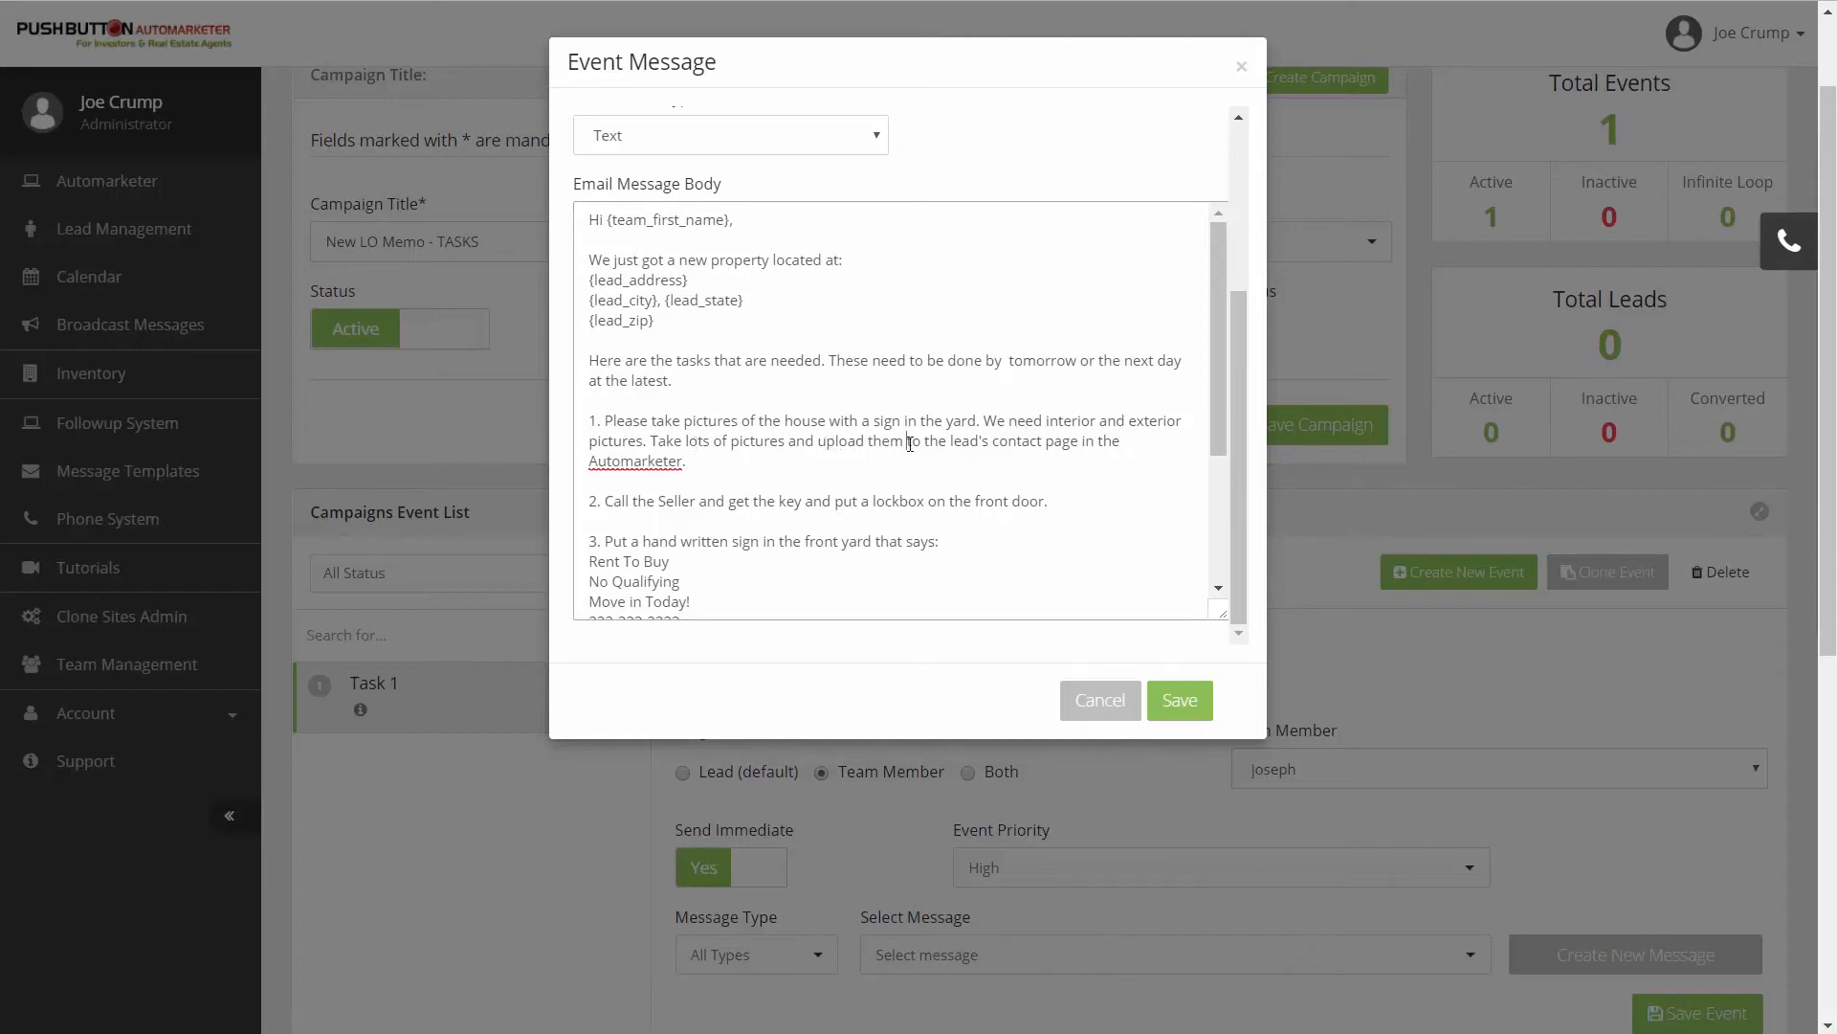
left_click(727, 468)
scroll(885, 537, "down", 2)
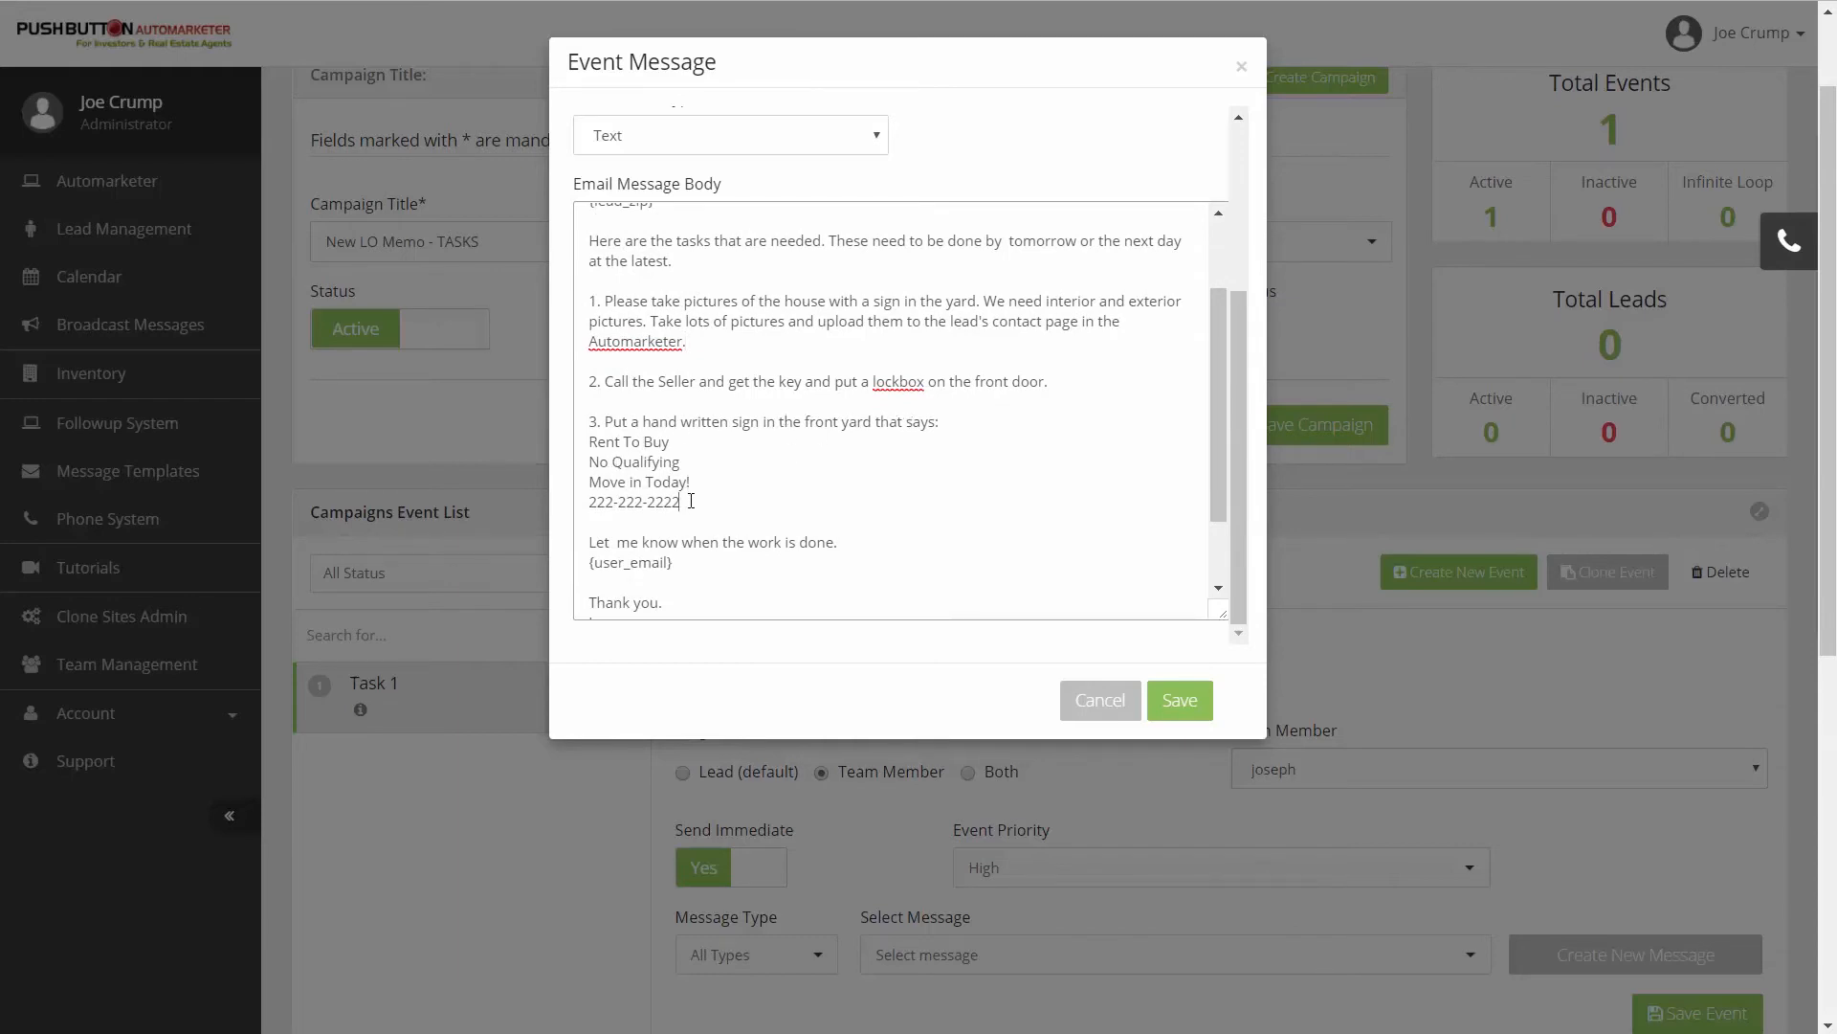
left_click_drag(687, 500, 558, 500)
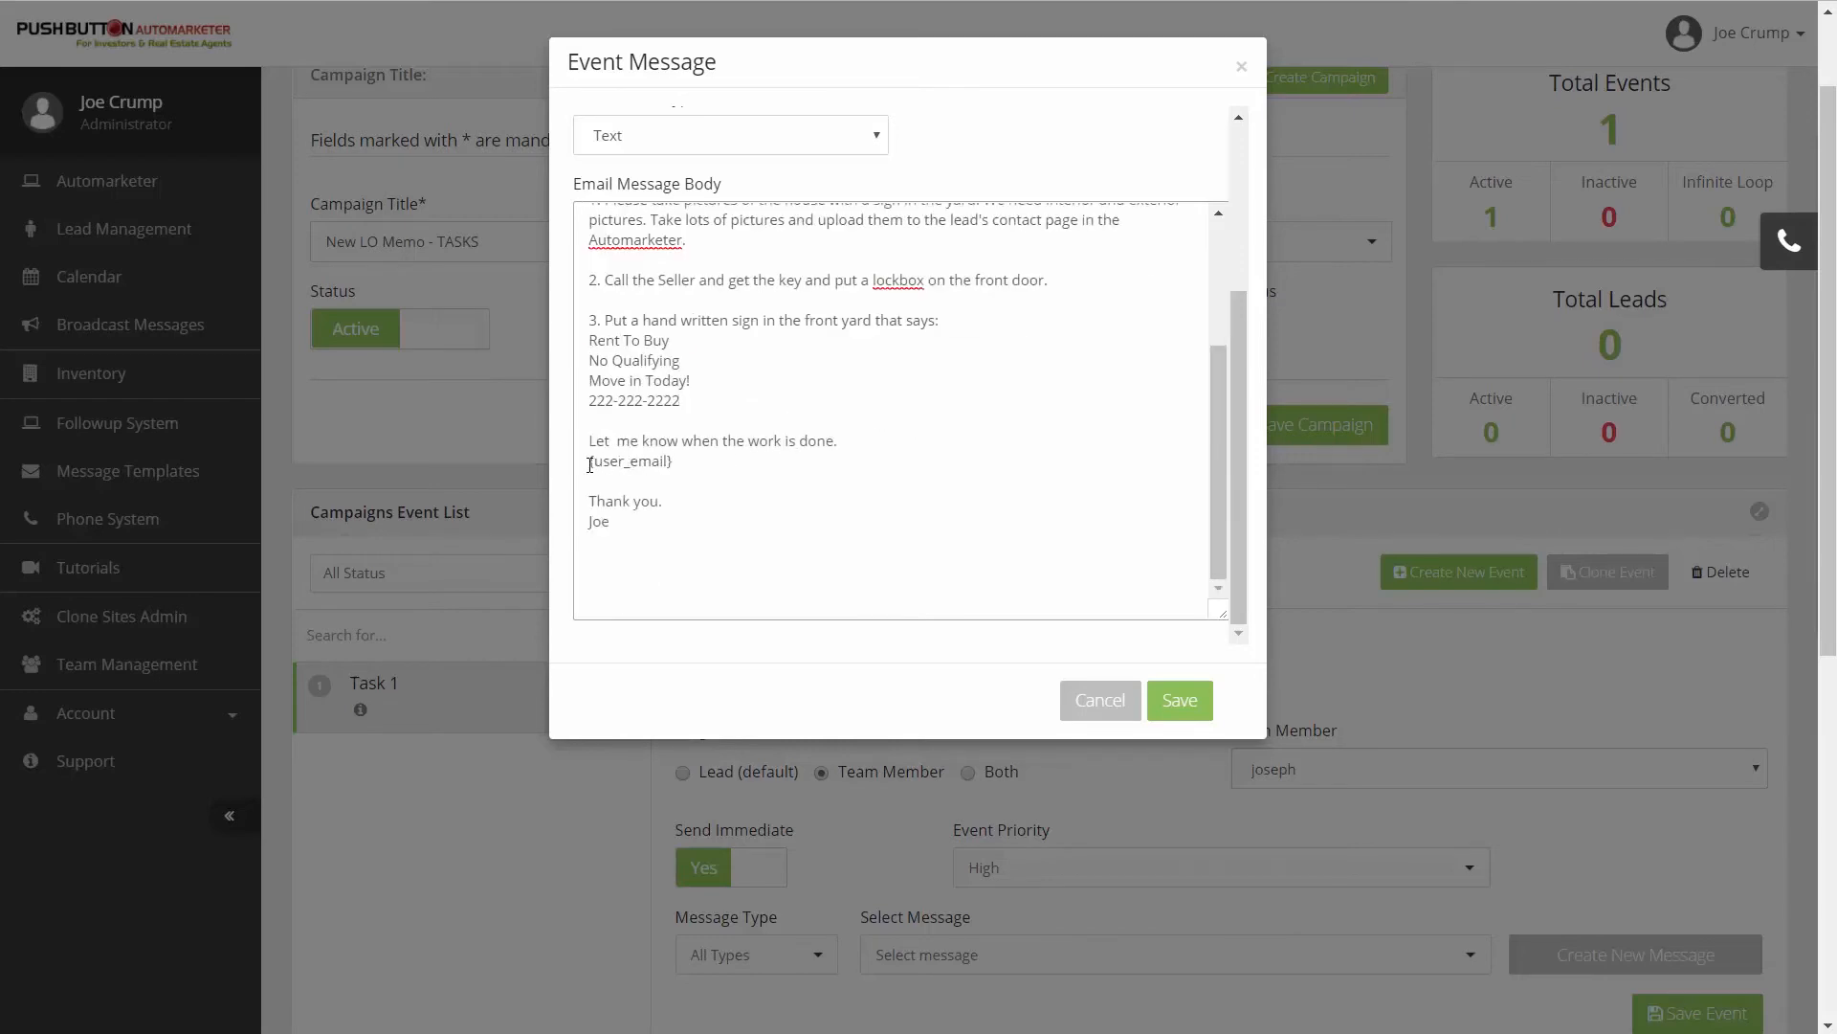
left_click_drag(586, 465, 688, 470)
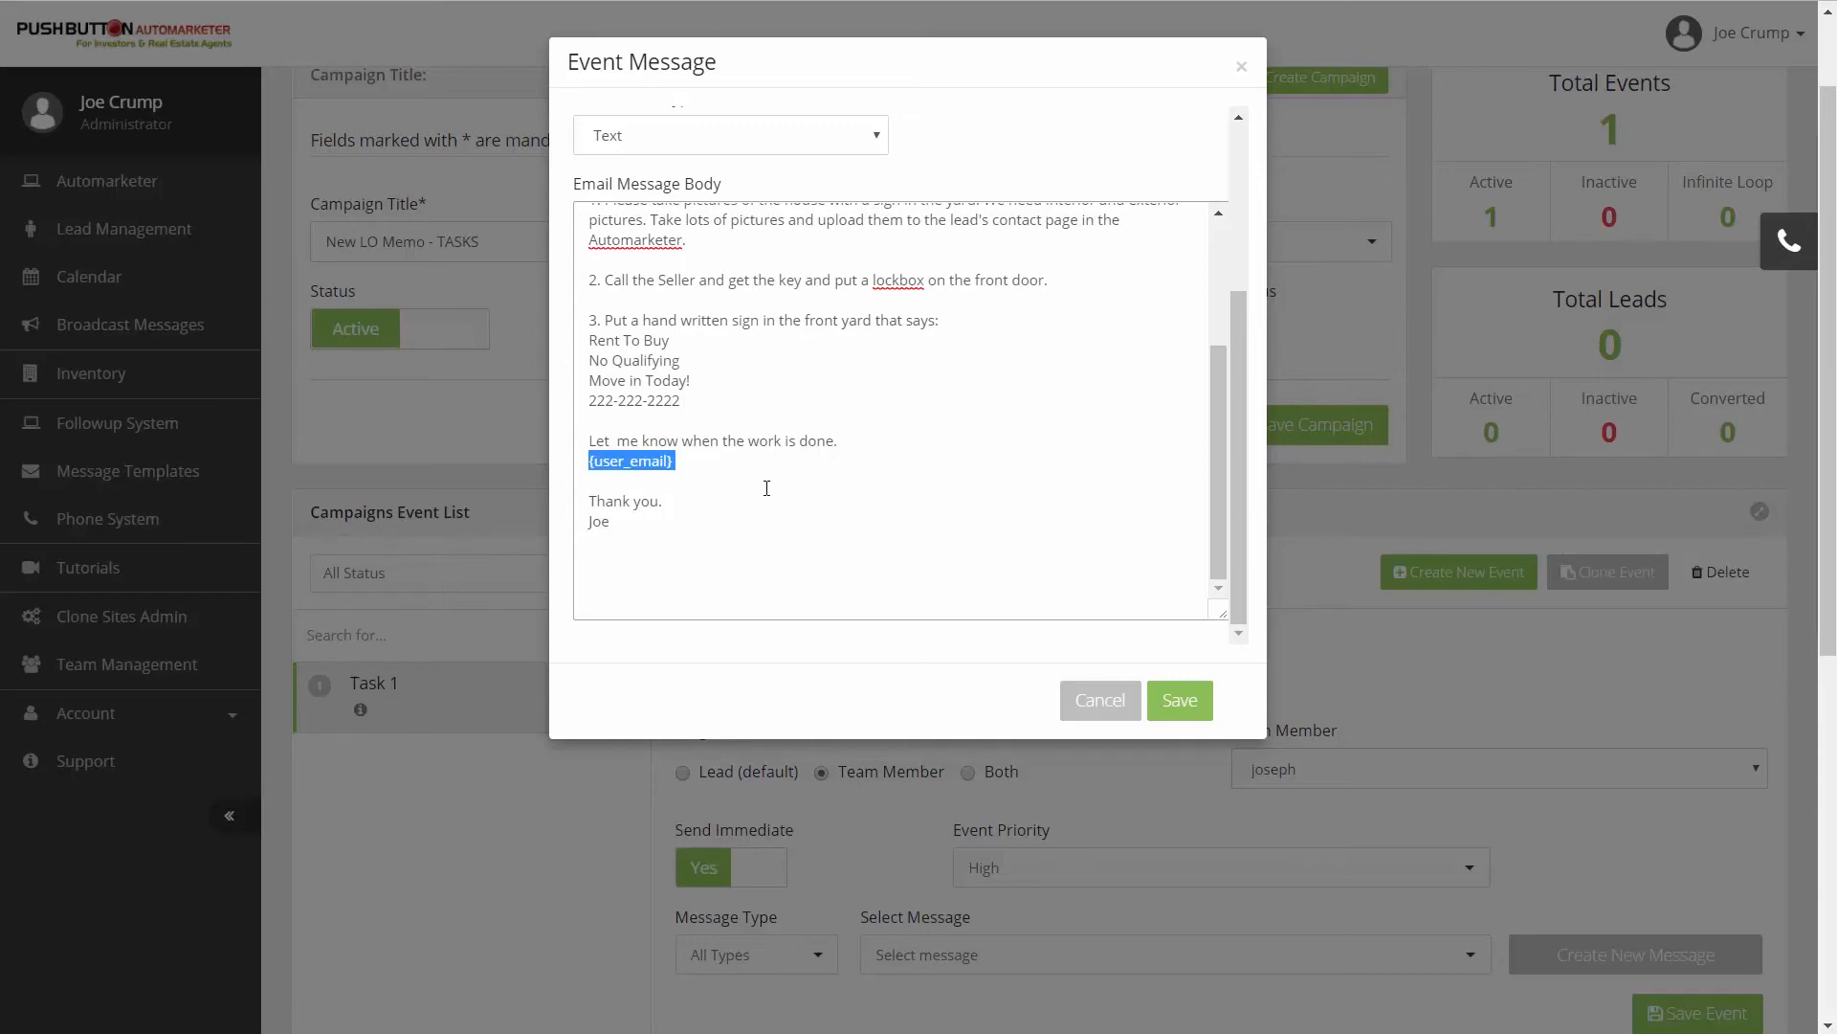
scroll(743, 511, "up", 2)
scroll(957, 575, "down", 2)
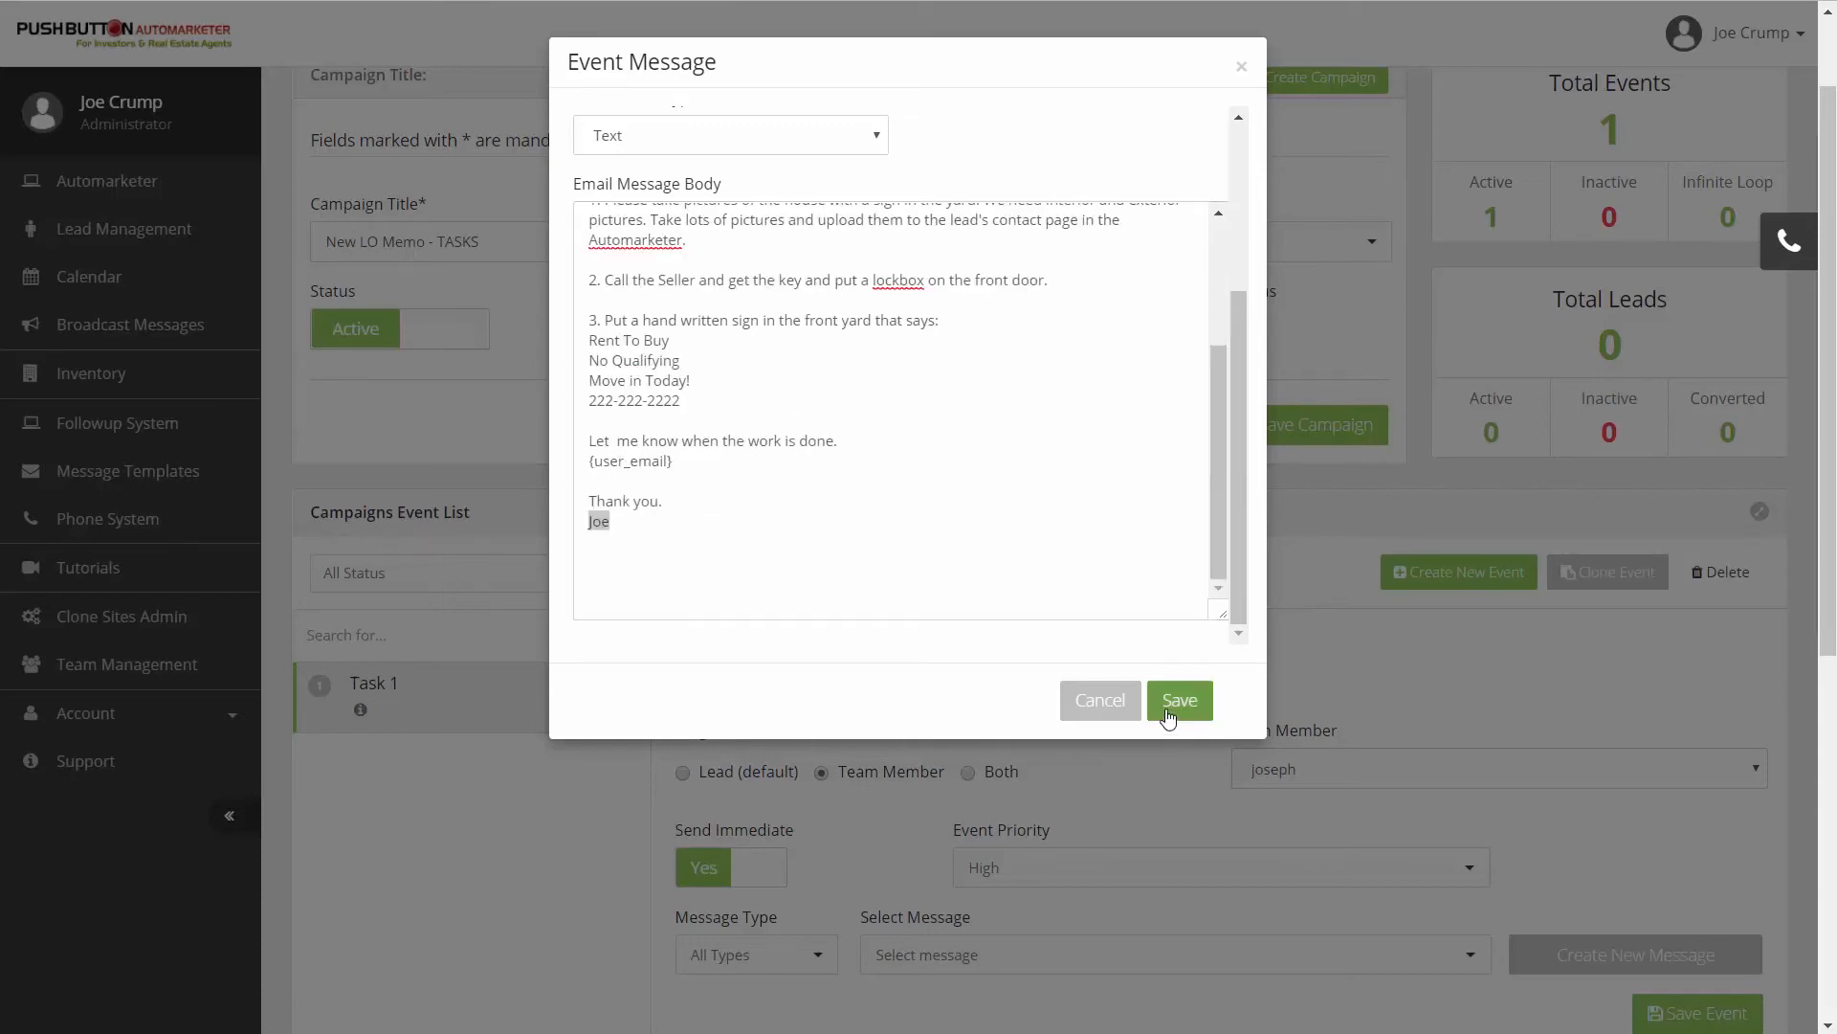
- Save the email message and check it in the Task 1 event, opening its editor and closing it without changes
left_click(1183, 701)
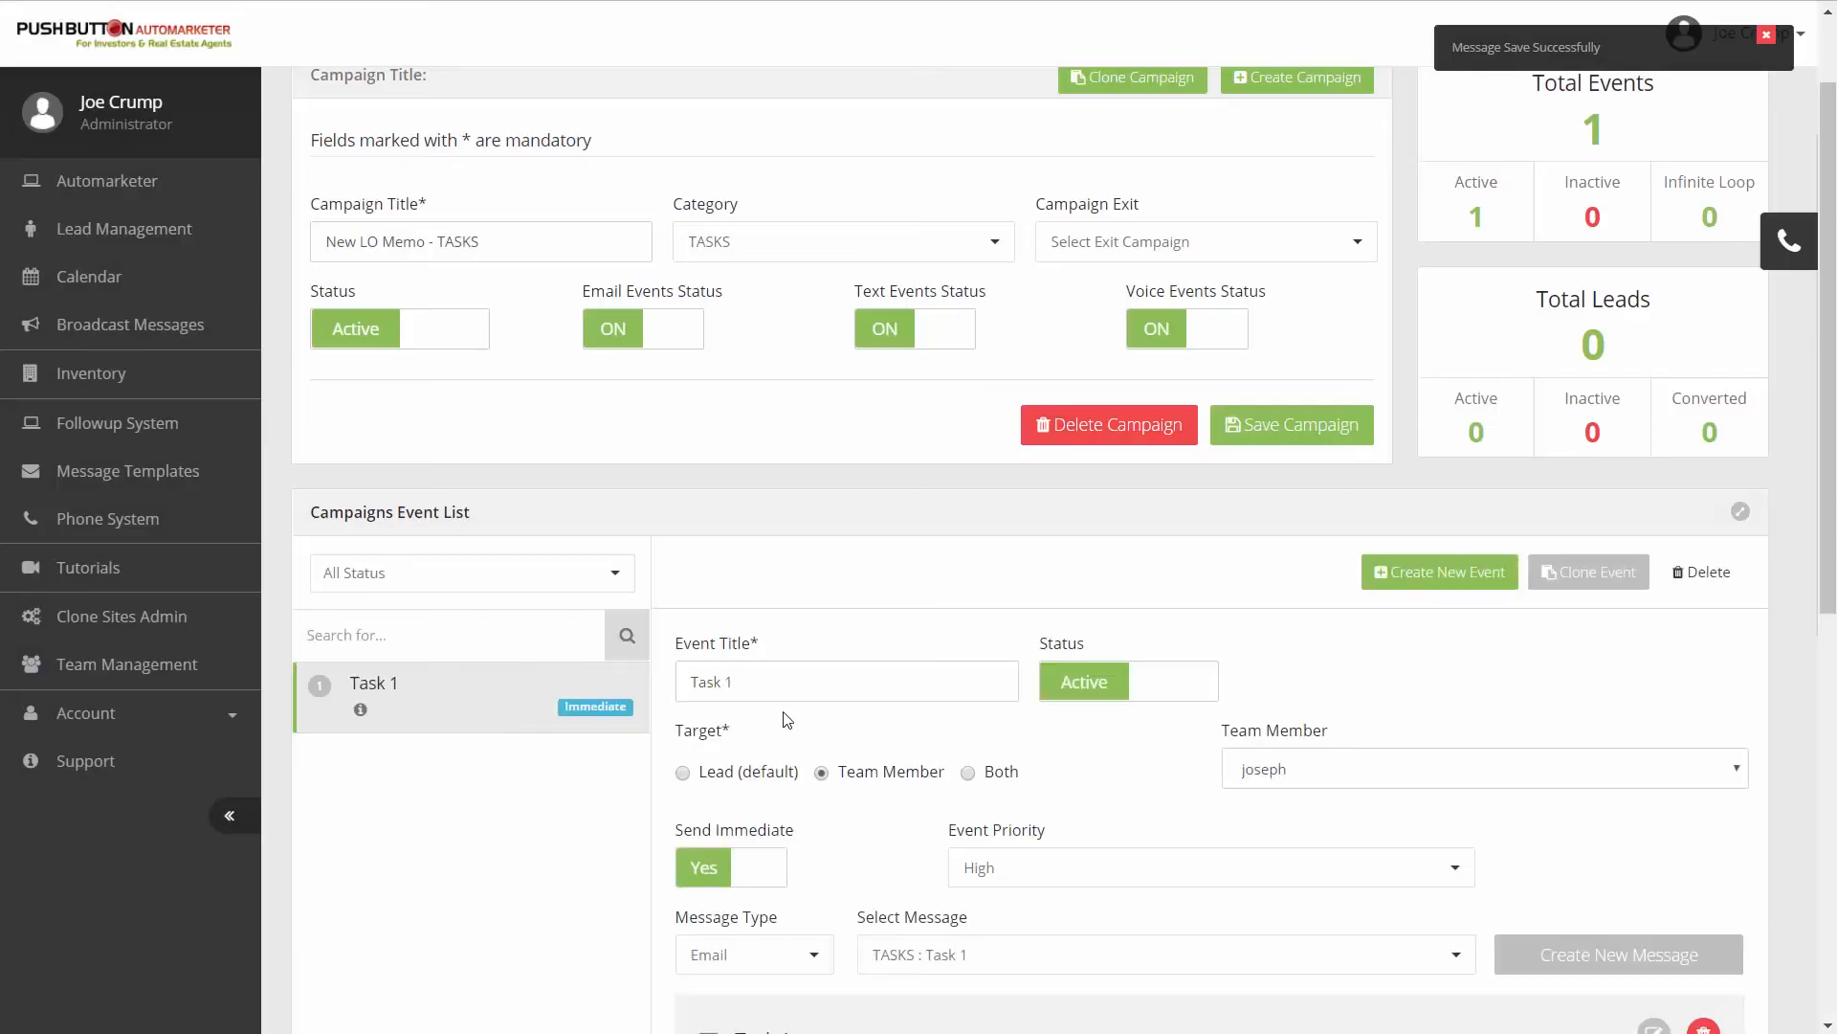
scroll(521, 731, "down", 4)
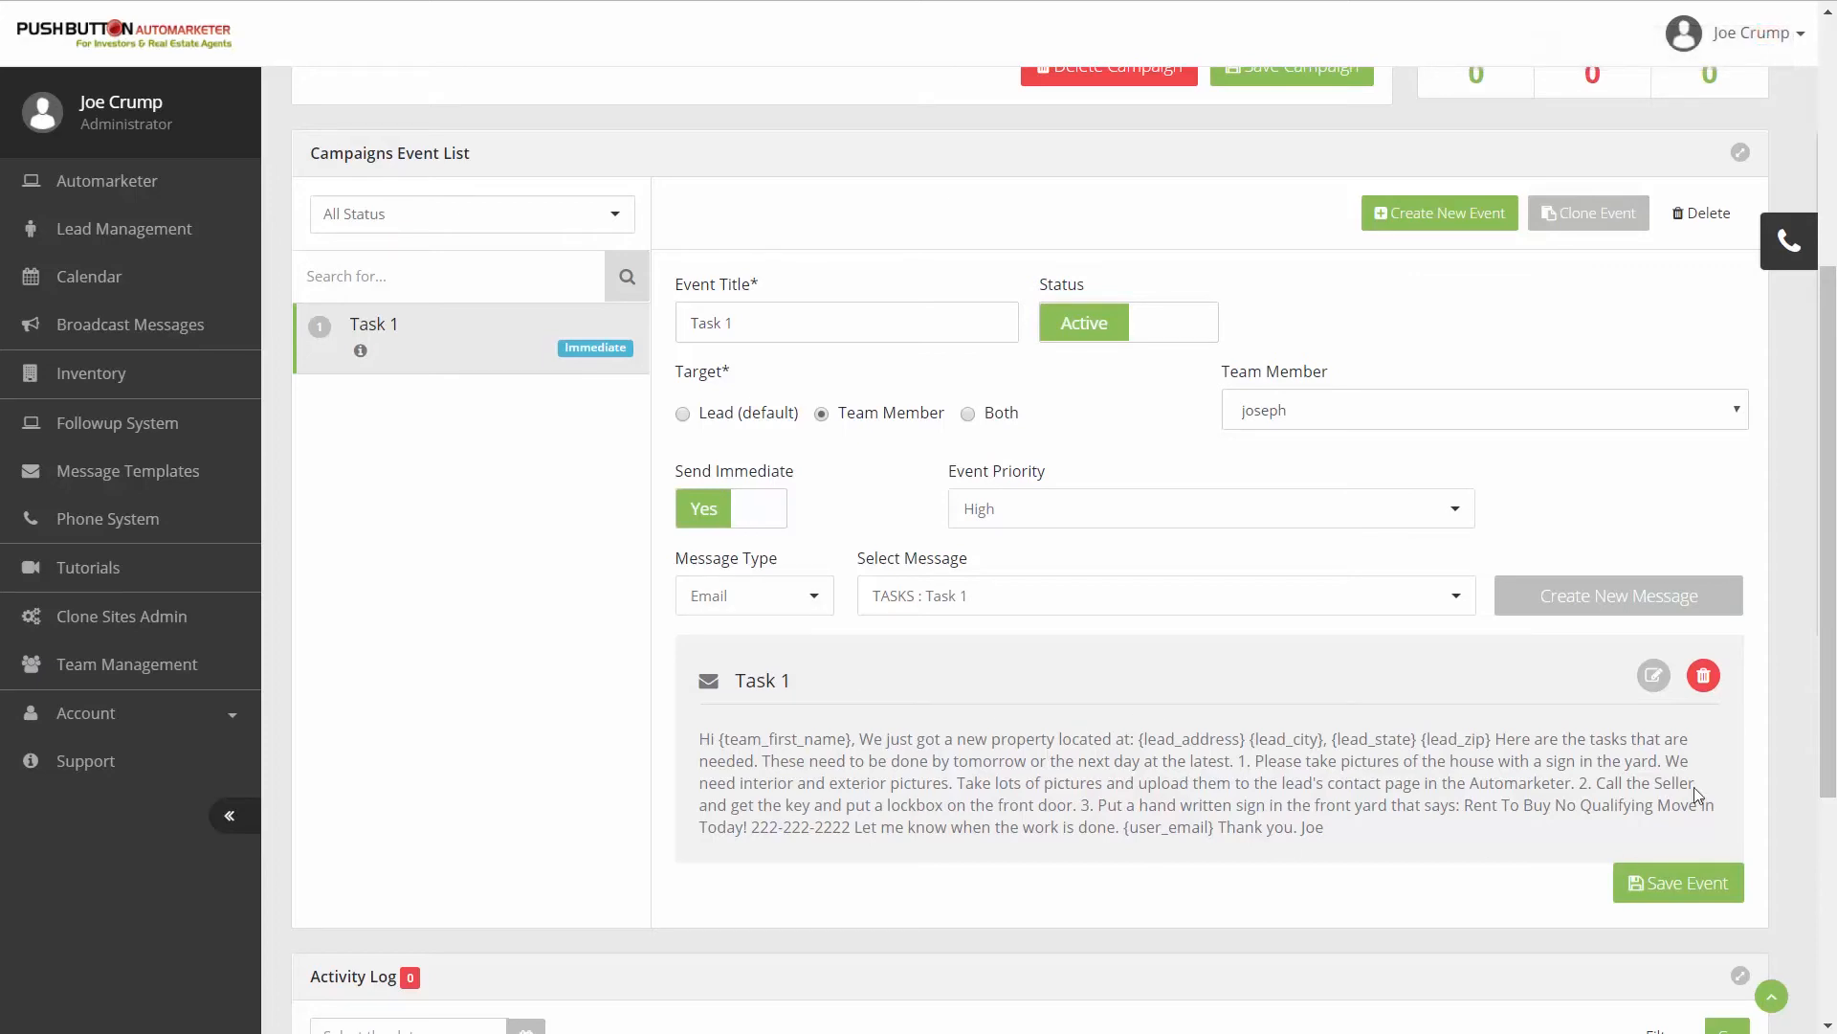
left_click(1654, 677)
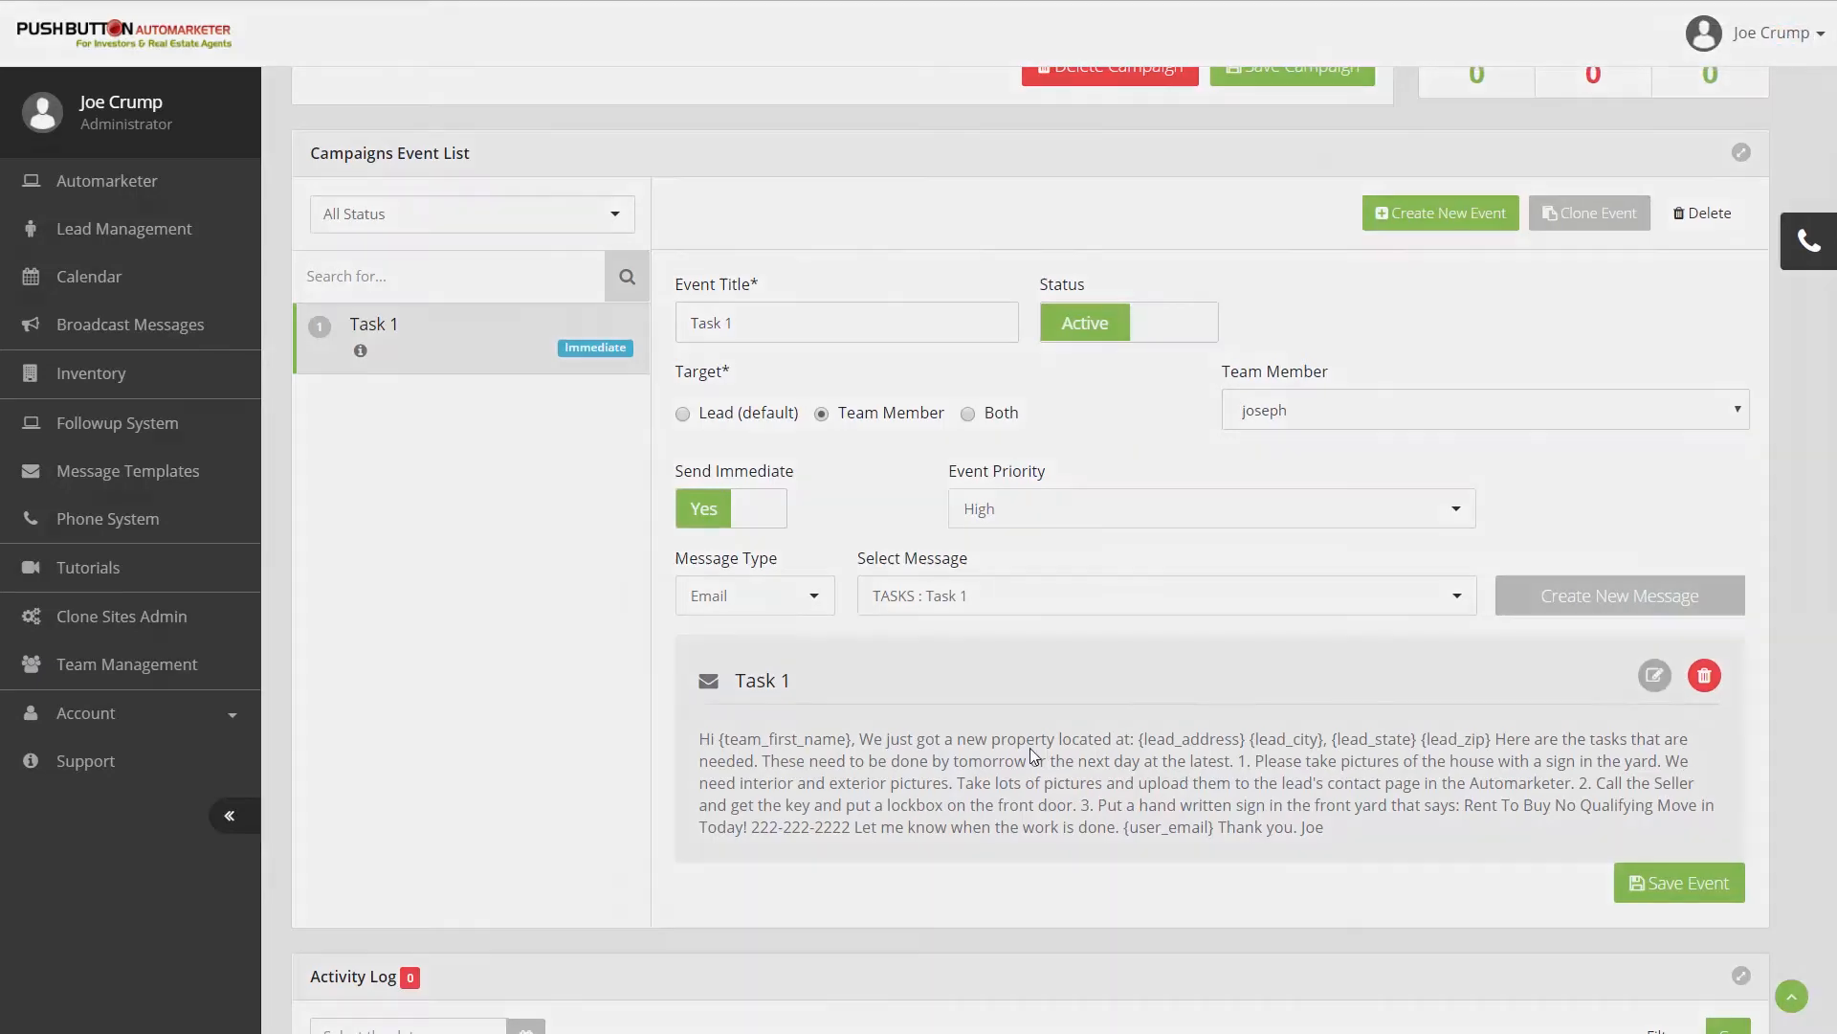
left_click(1245, 68)
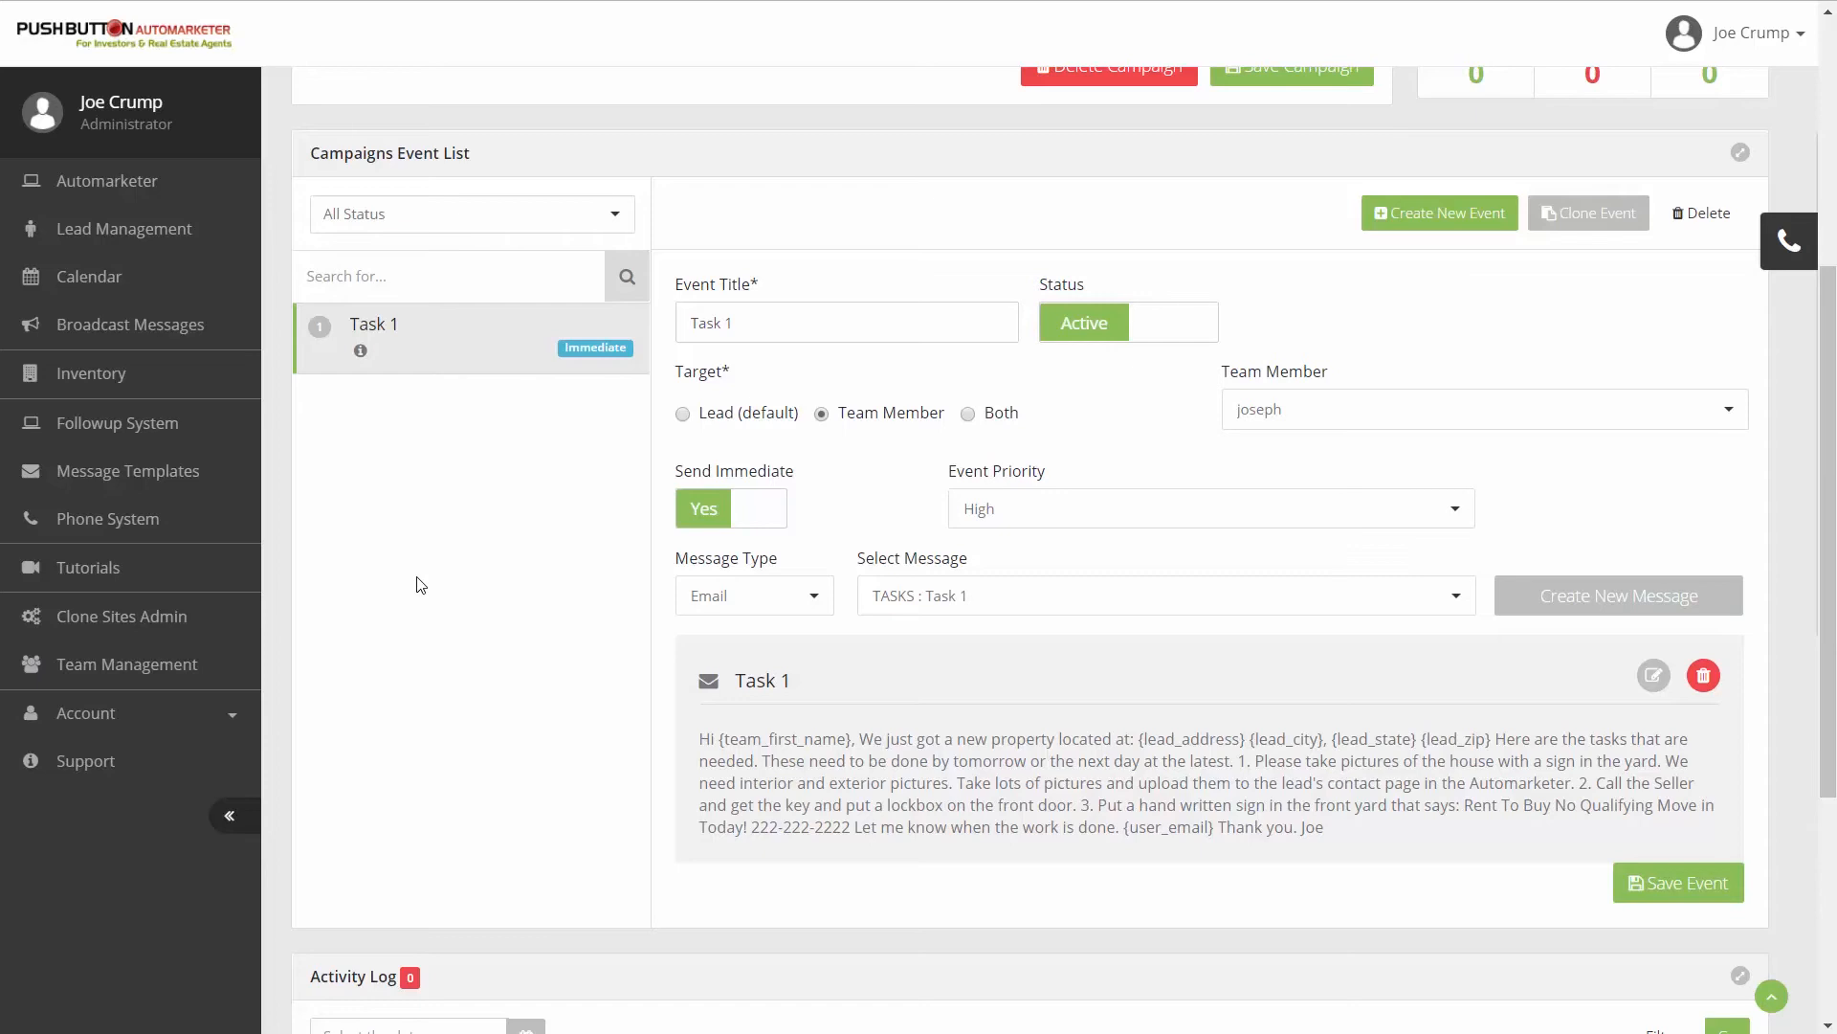
scroll(513, 455, "up", 1)
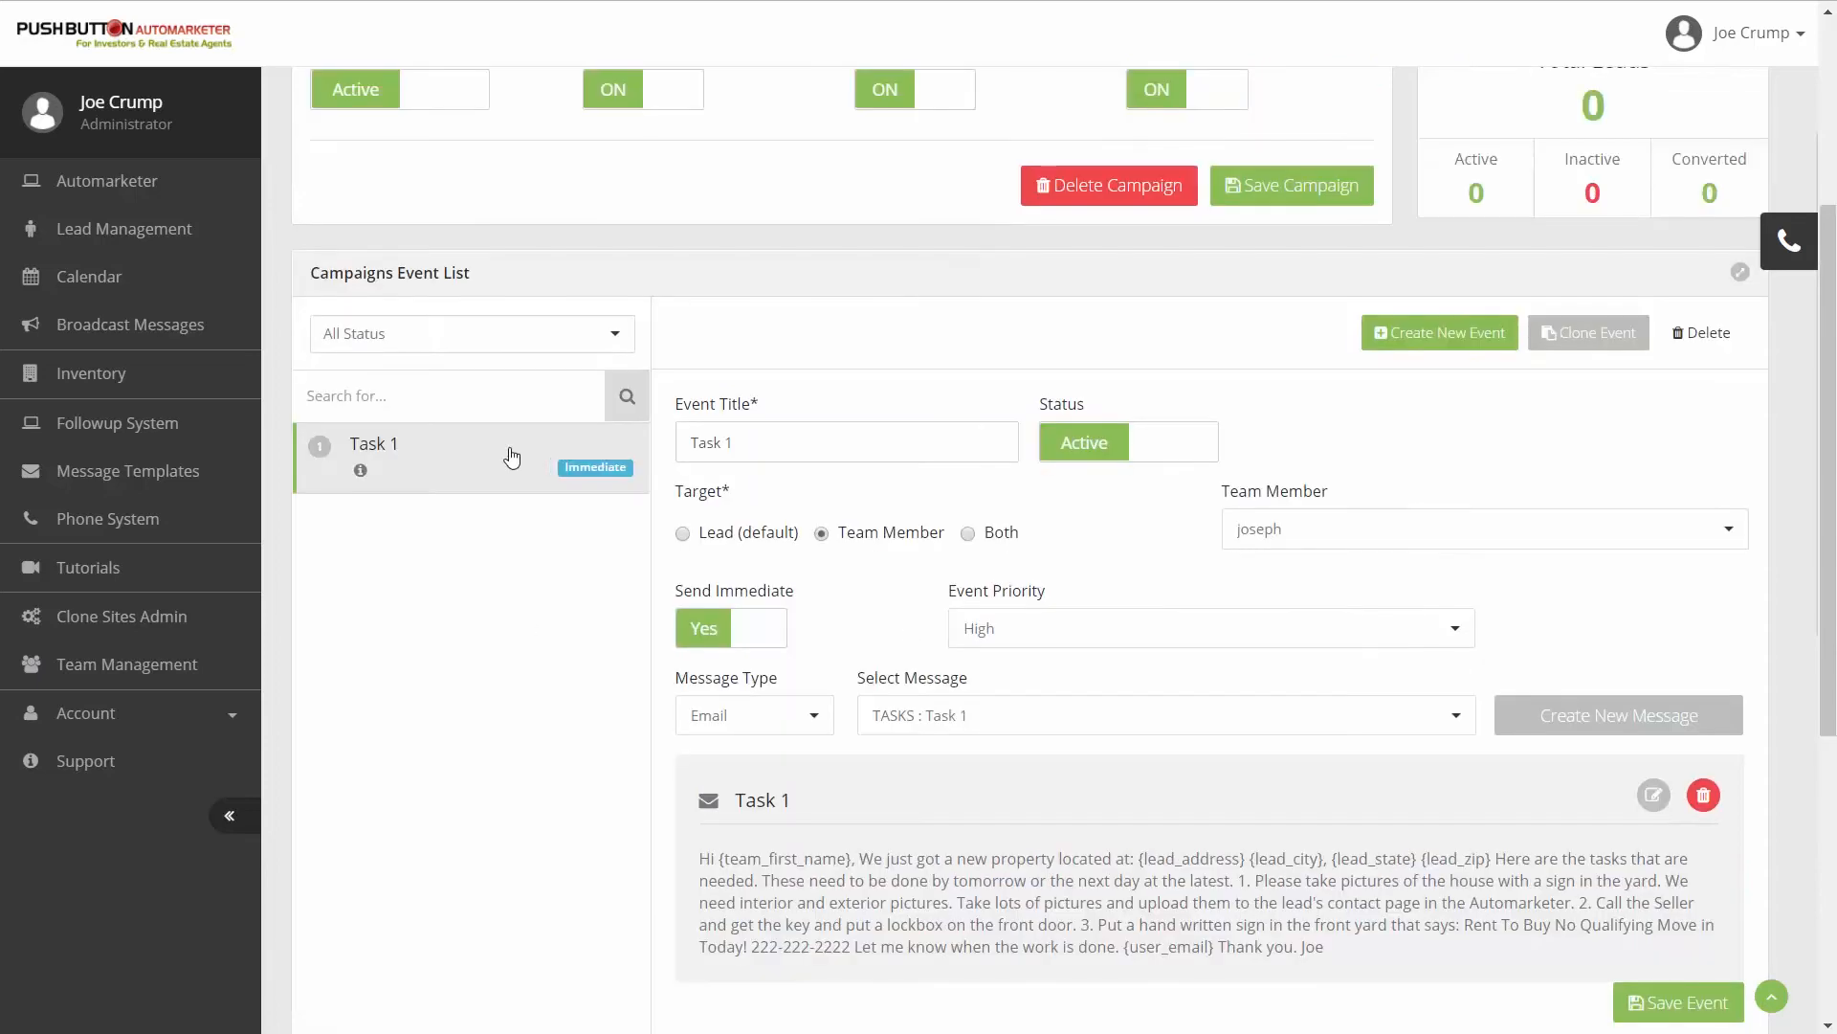